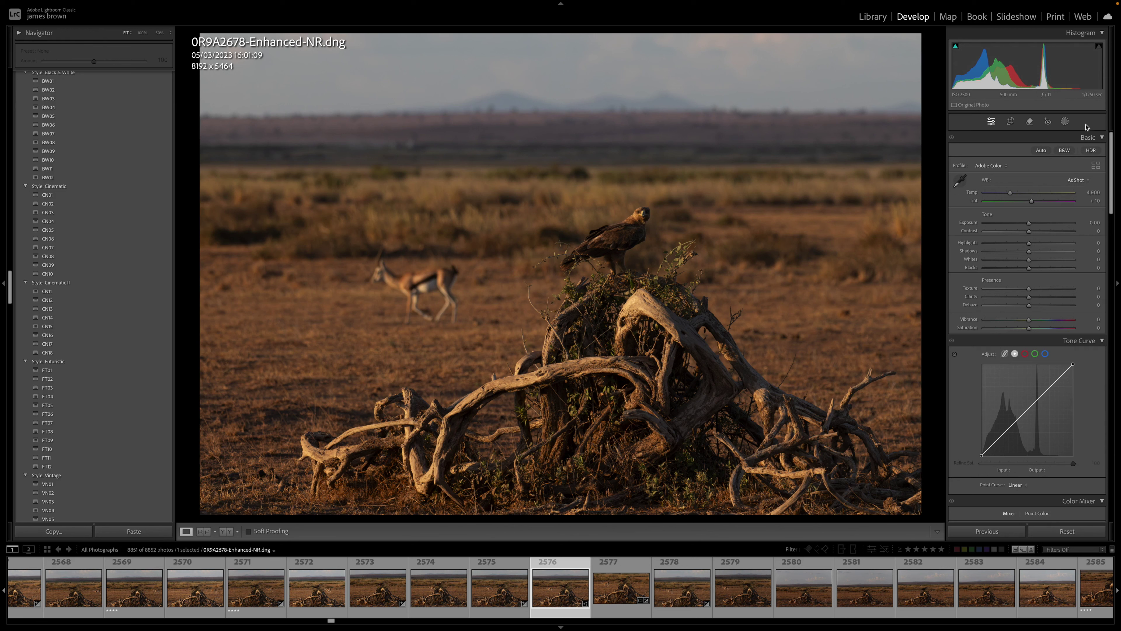
- Remove the gazelle behind the tree stump using the Remove tool's generative AI with a brushed mask covering the whole animal
{"action": "left_click", "coordinate": [1035, 121]}
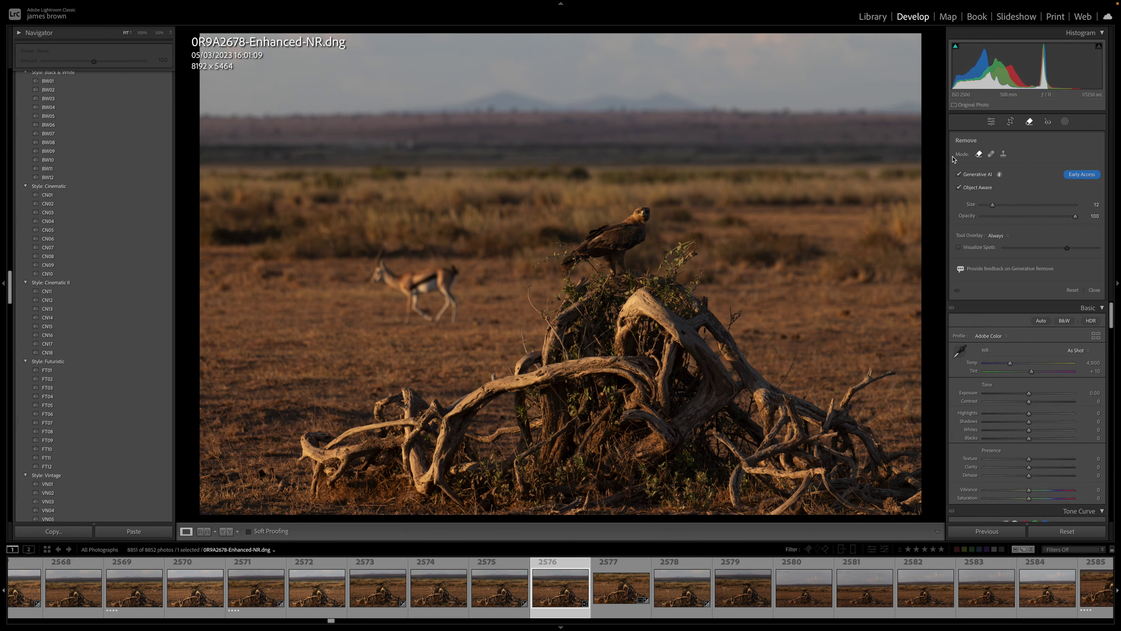
{"action": "left_click", "coordinate": [979, 154]}
{"action": "mouse_move", "coordinate": [423, 303]}
{"action": "left_mouse_down"}
{"action": "mouse_move", "coordinate": [411, 319]}
{"action": "mouse_move", "coordinate": [390, 305]}
{"action": "mouse_move", "coordinate": [379, 254]}
{"action": "mouse_move", "coordinate": [398, 276]}
{"action": "mouse_move", "coordinate": [455, 264]}
{"action": "mouse_move", "coordinate": [475, 305]}
{"action": "mouse_move", "coordinate": [437, 330]}
{"action": "mouse_move", "coordinate": [405, 311]}
{"action": "mouse_move", "coordinate": [378, 276]}
{"action": "mouse_move", "coordinate": [376, 251]}
{"action": "mouse_move", "coordinate": [391, 247]}
{"action": "mouse_move", "coordinate": [402, 263]}
{"action": "left_mouse_up"}
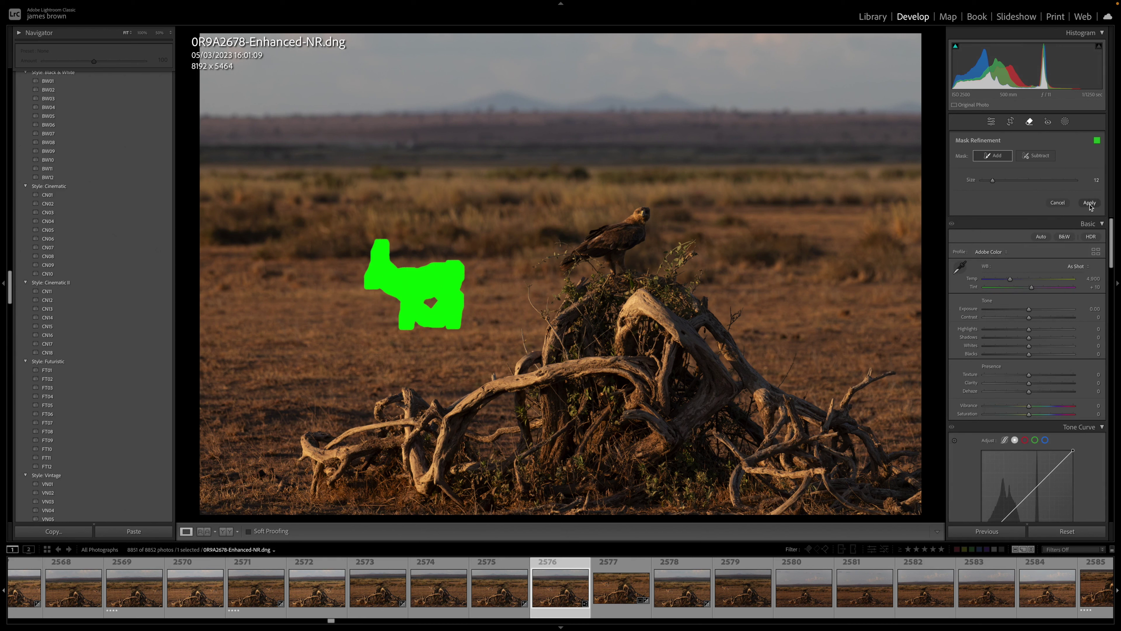
{"action": "left_click", "coordinate": [1089, 203]}
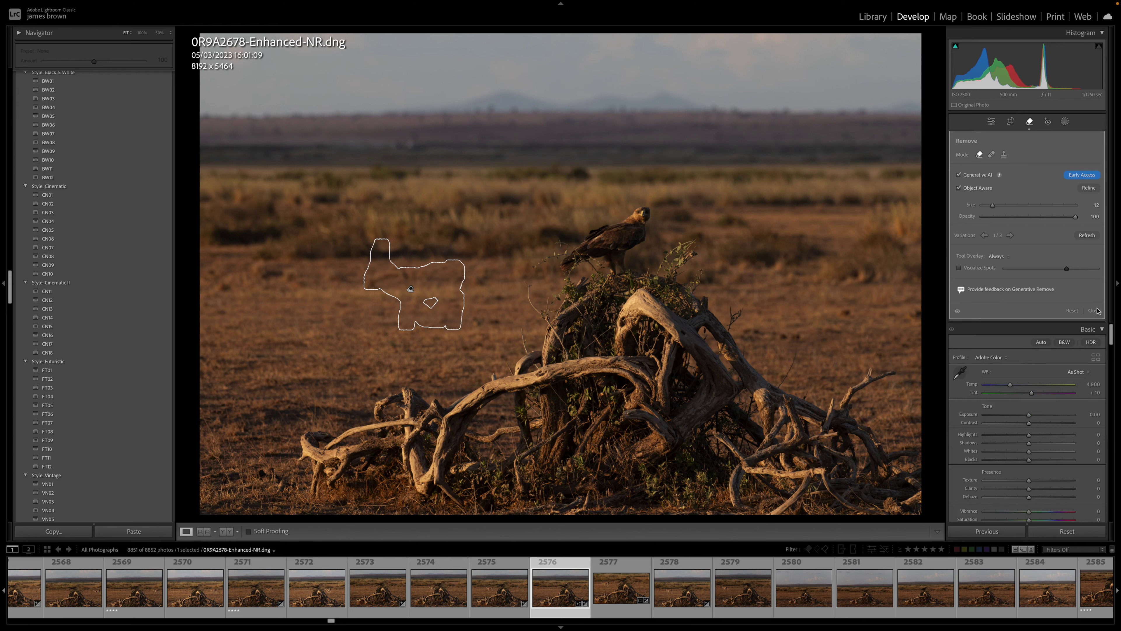
{"action": "left_click", "coordinate": [1094, 290]}
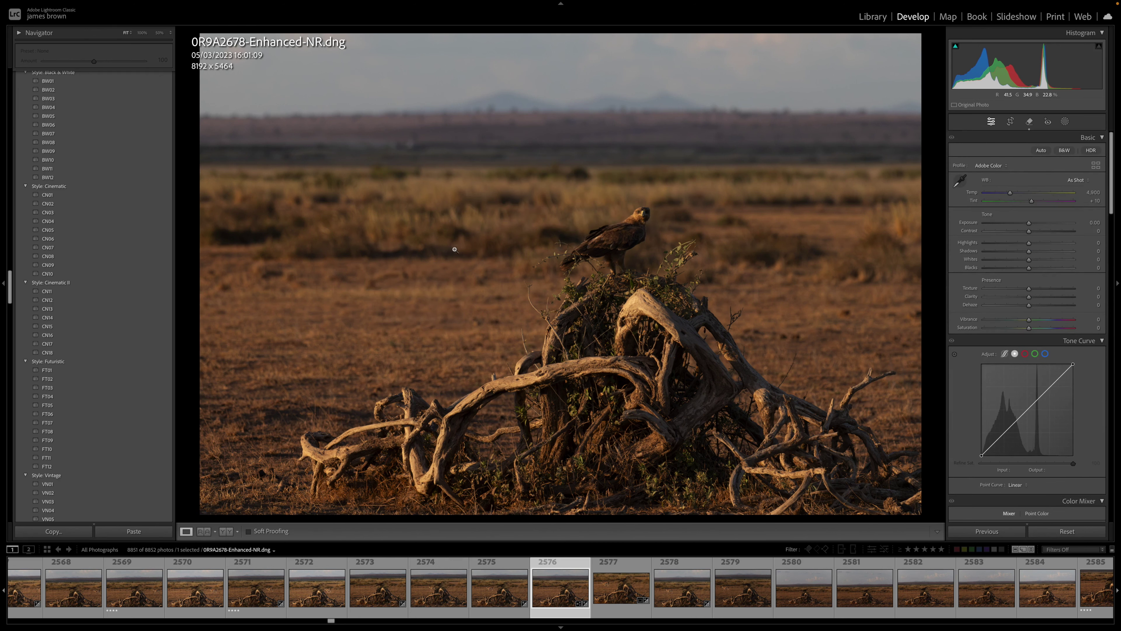
- Crop the photo to a custom frame of about 3783 x 3143 around the bird and the twisted branches beneath it
{"action": "left_click", "coordinate": [1013, 124]}
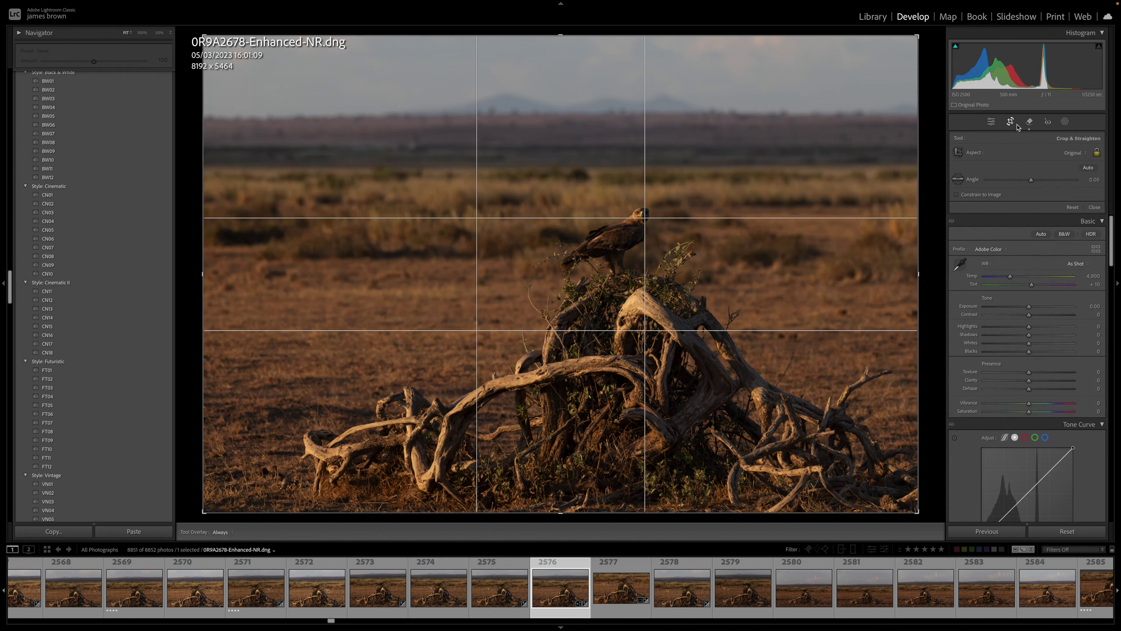
{"action": "left_click", "coordinate": [1081, 154]}
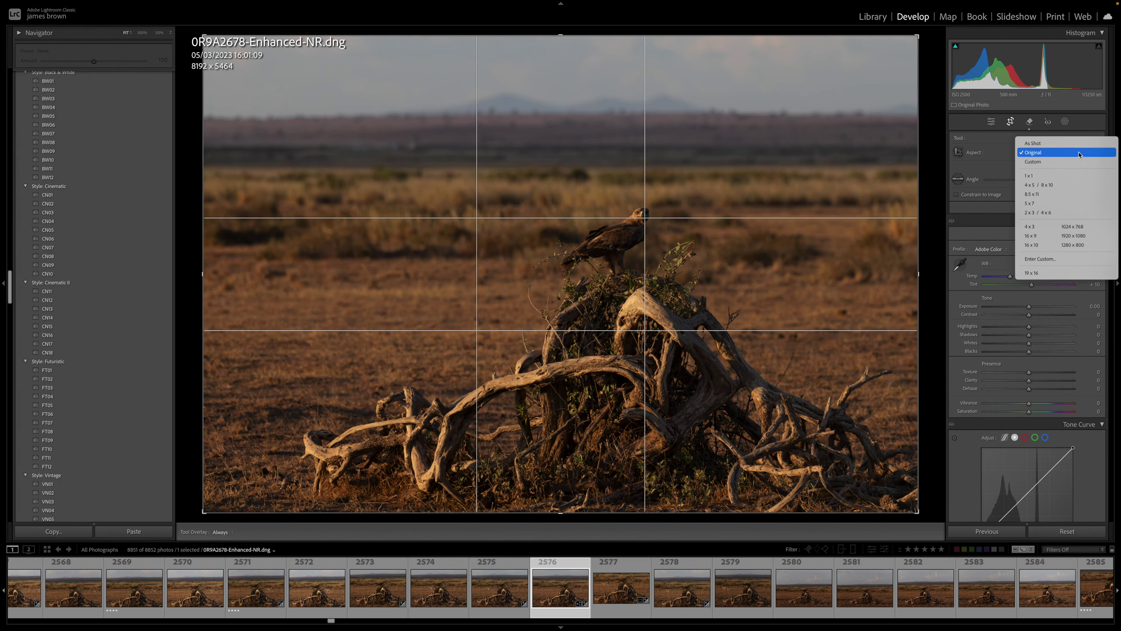
{"action": "left_click", "coordinate": [1074, 177]}
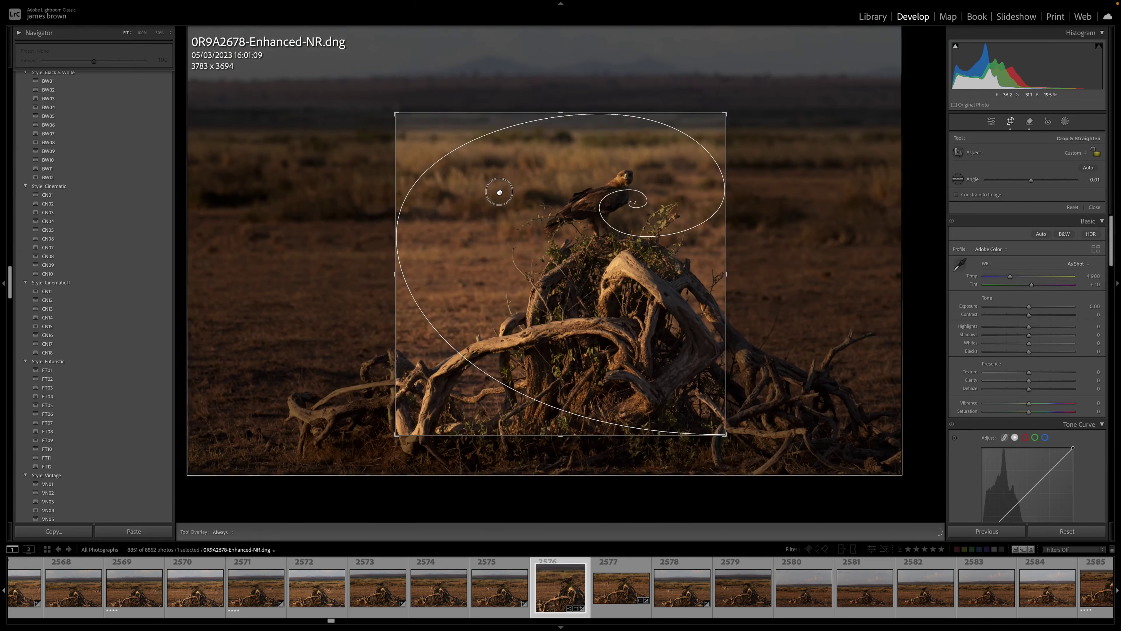
{"action": "left_click_drag", "start_coordinate": [500, 201], "coordinate": [457, 167]}
{"action": "left_click_drag", "start_coordinate": [561, 435], "coordinate": [564, 412]}
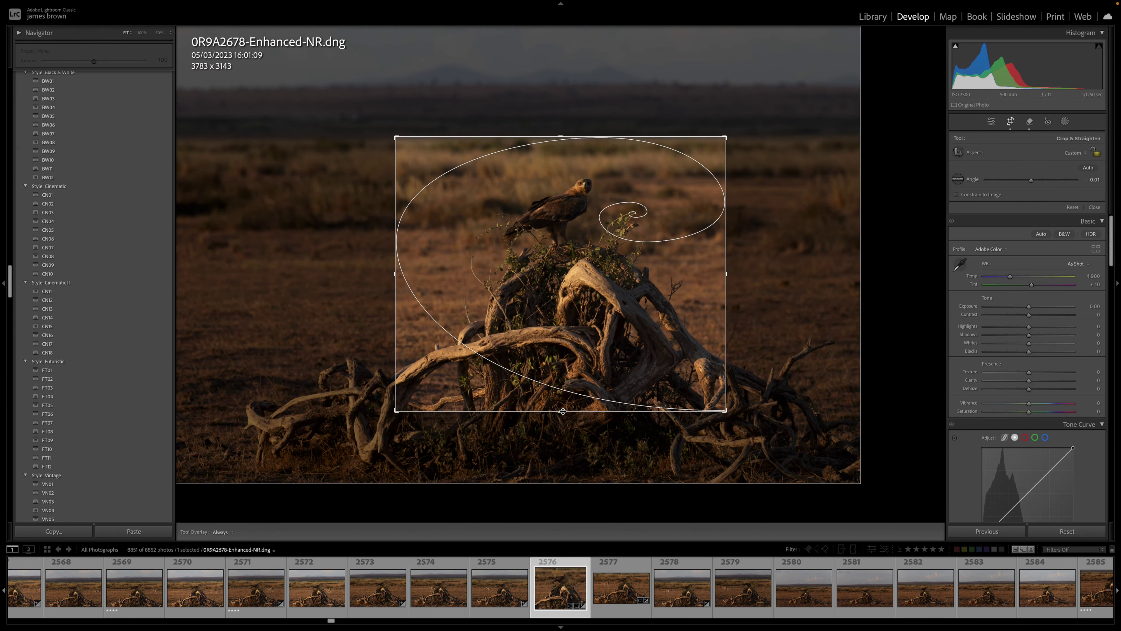
{"action": "key", "text": "Return"}
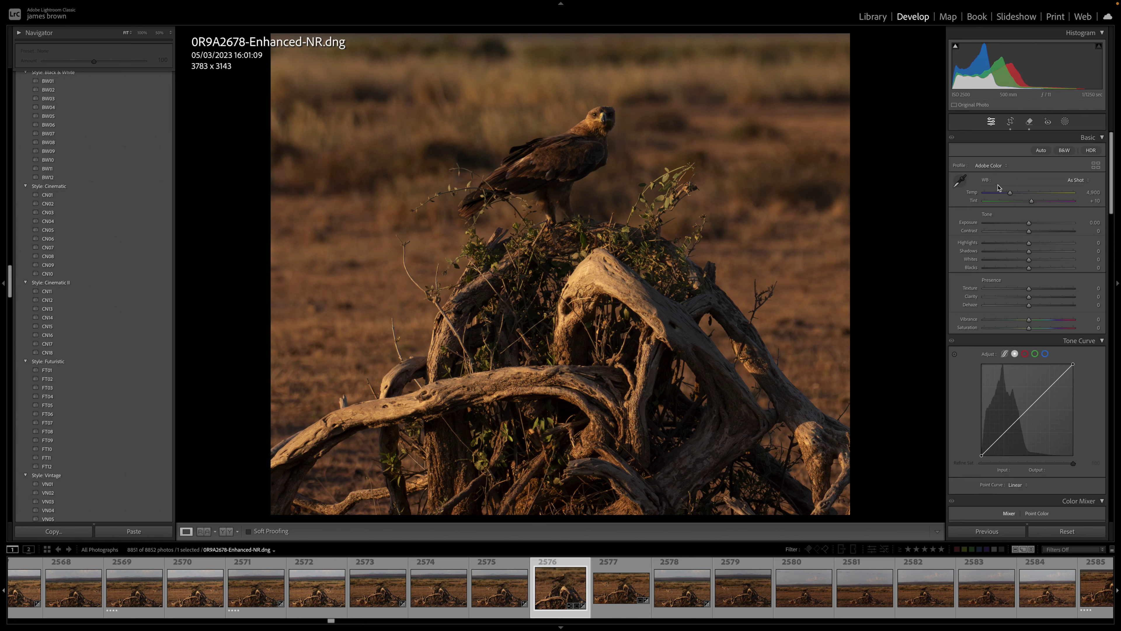
{"action": "left_click_drag", "start_coordinate": [1016, 194], "coordinate": [1029, 197]}
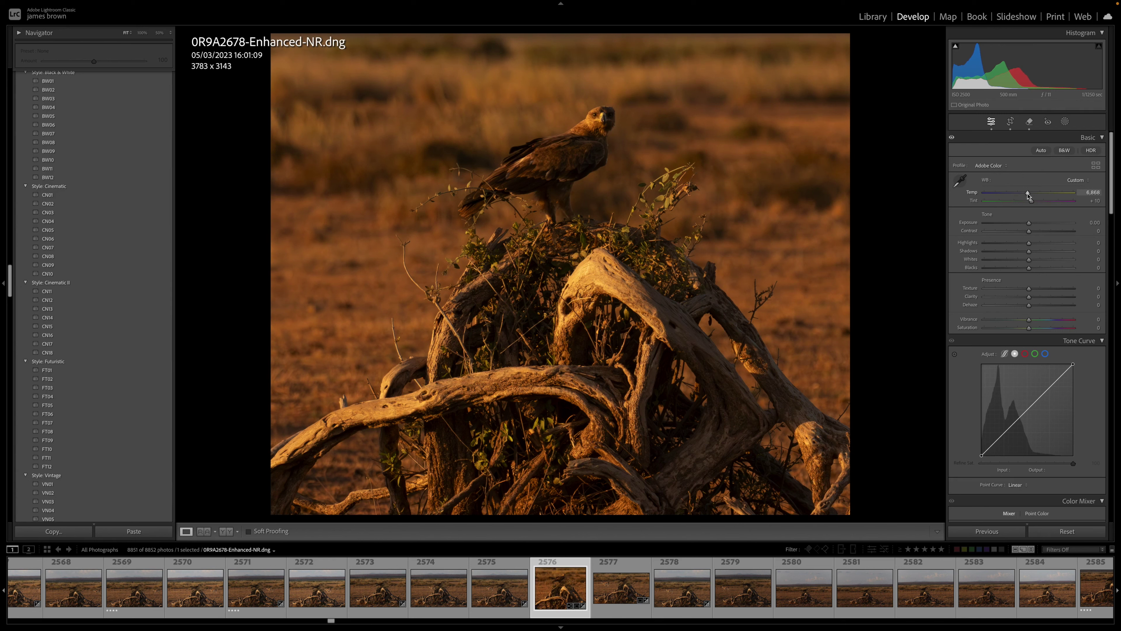
{"action": "double_click", "coordinate": [1028, 195]}
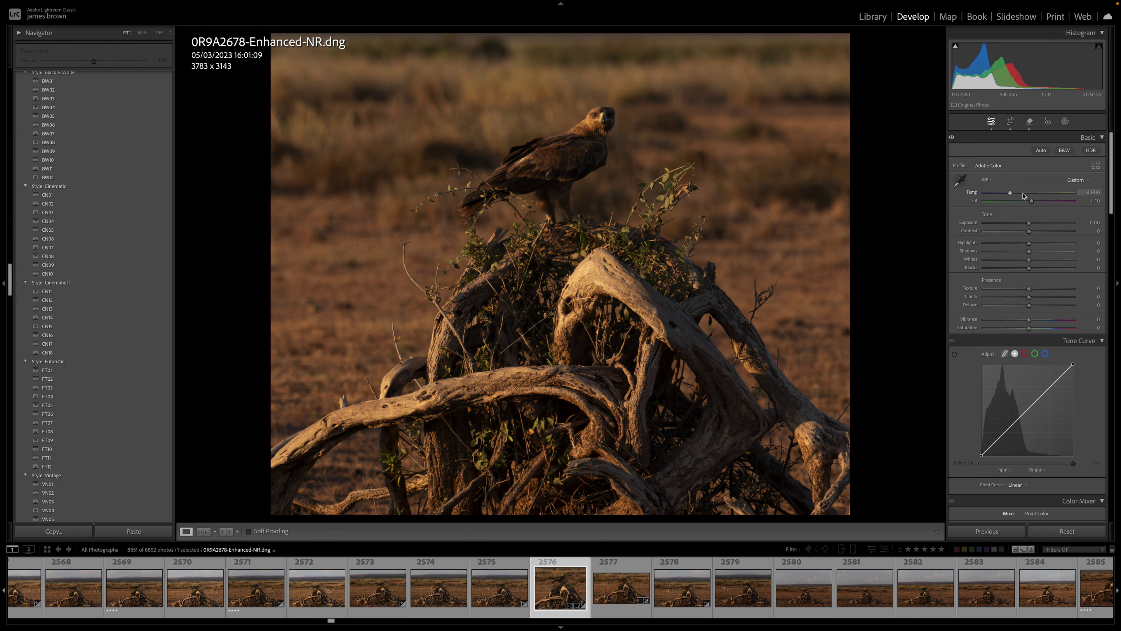
{"action": "left_click", "coordinate": [1022, 195]}
{"action": "double_click", "coordinate": [1022, 195]}
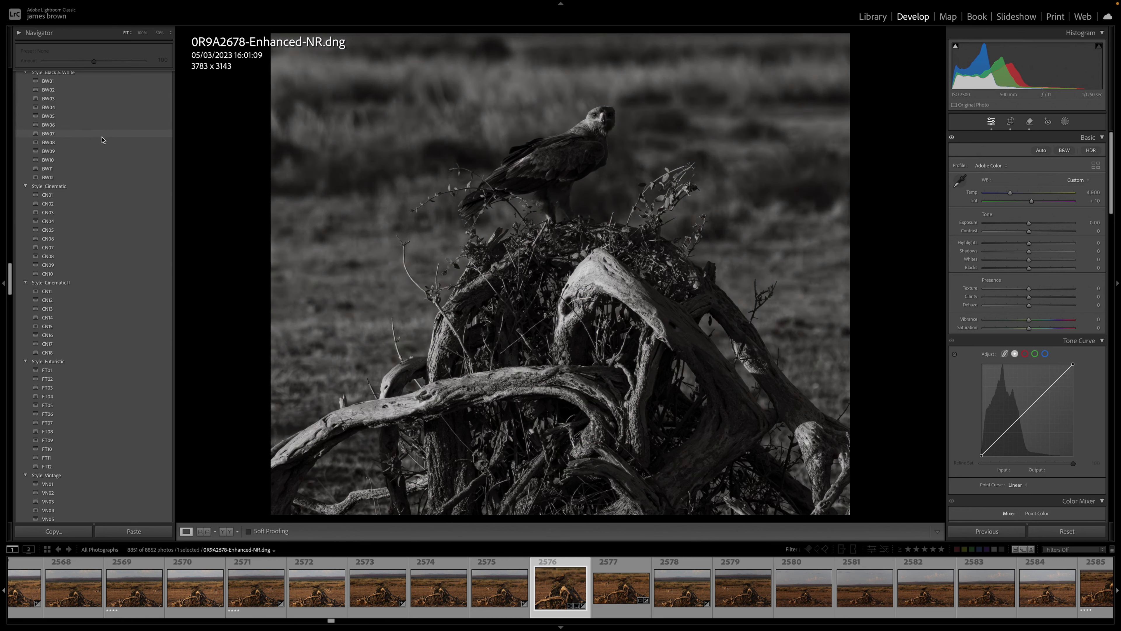
- Apply the BW07 black-and-white preset and set its amount to 132
{"action": "left_click", "coordinate": [102, 138]}
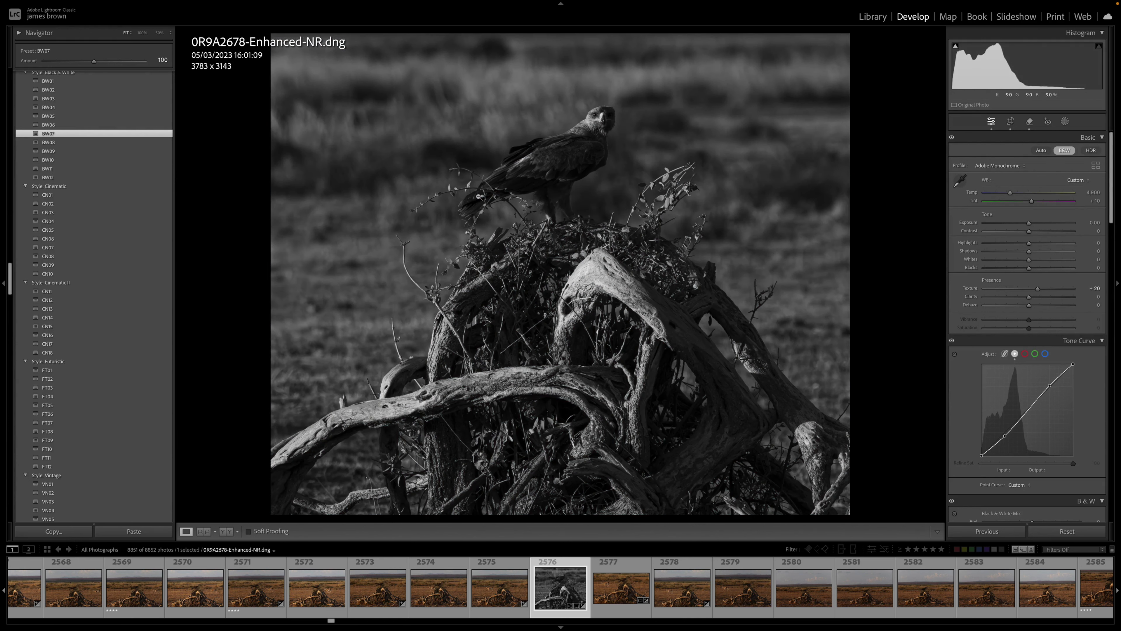
{"action": "left_click_drag", "start_coordinate": [84, 60], "coordinate": [110, 62]}
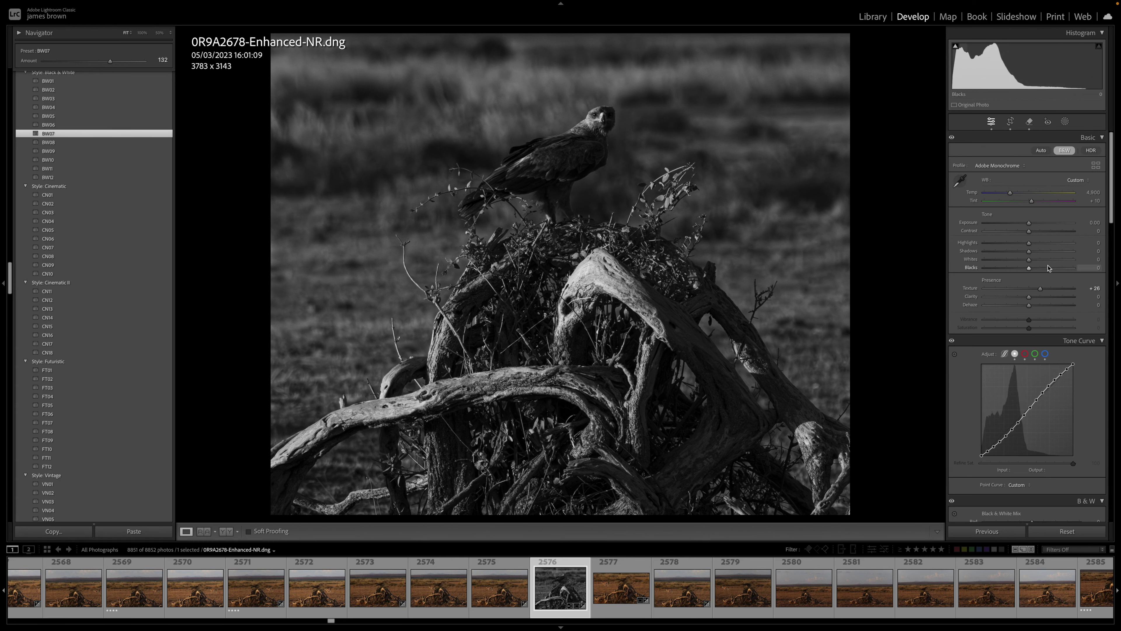
- Set Highlights to +2, Shadows to +4 and Whites to +4, and lift the Blacks slightly
{"action": "left_click_drag", "start_coordinate": [1029, 246], "coordinate": [1079, 253]}
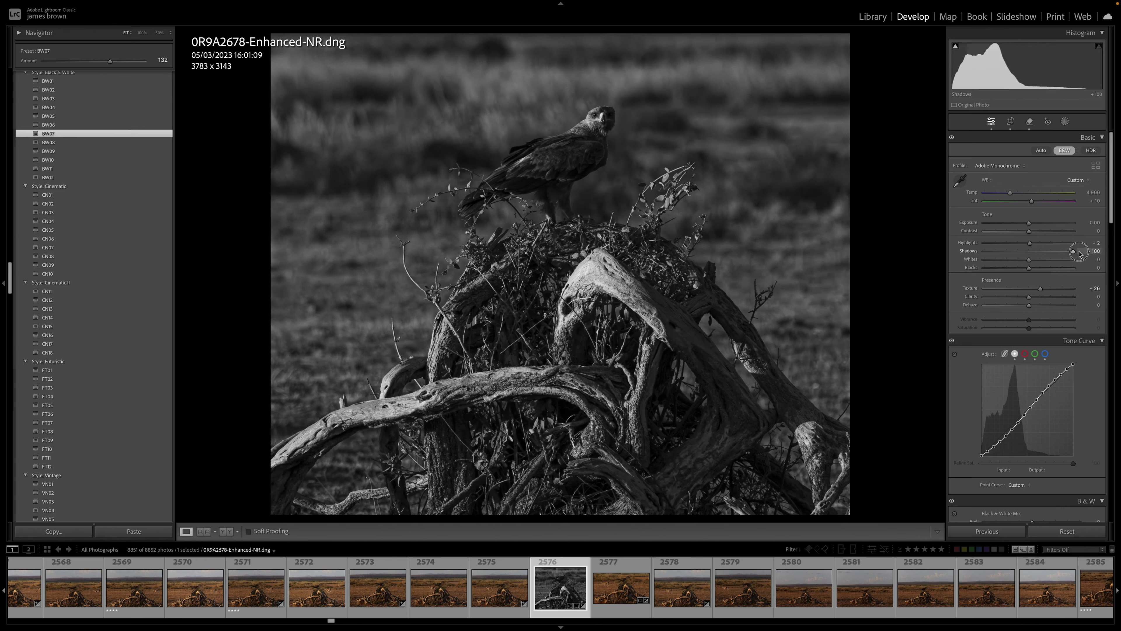
{"action": "left_click_drag", "start_coordinate": [1079, 254], "coordinate": [1032, 268]}
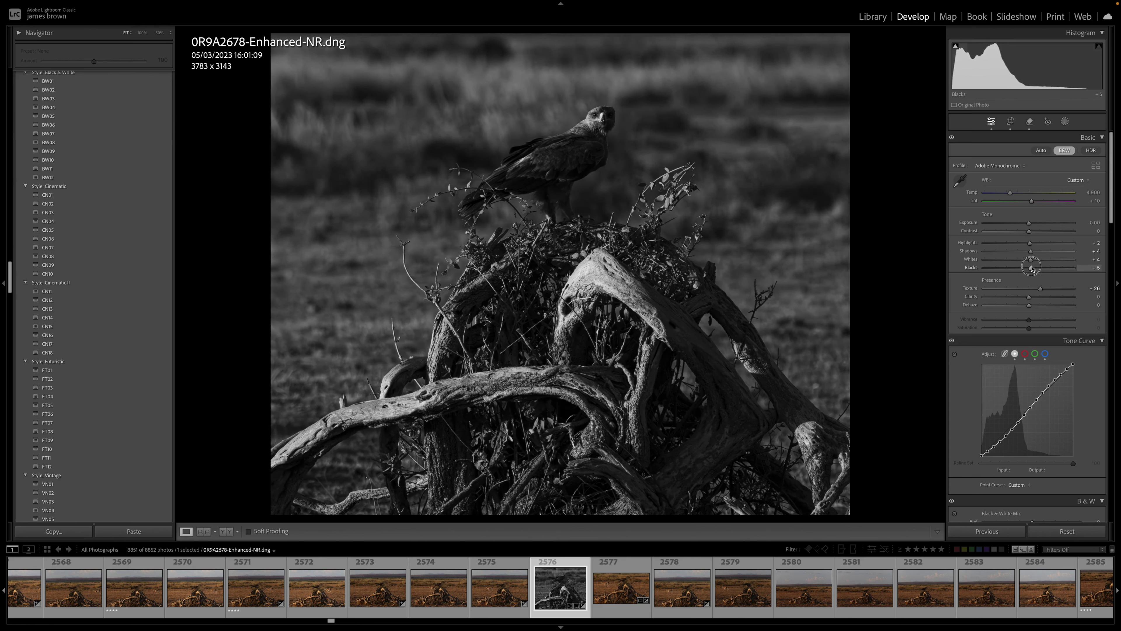
{"action": "left_click_drag", "start_coordinate": [1030, 297], "coordinate": [1033, 290]}
- Adjust the black-and-white mix to Red -26, Orange -14, Yellow +2 and Green -23
{"action": "scroll", "coordinate": [1055, 296], "scroll_direction": "down", "scroll_amount": 2}
{"action": "scroll", "coordinate": [1055, 296], "scroll_direction": "down", "scroll_amount": 10}
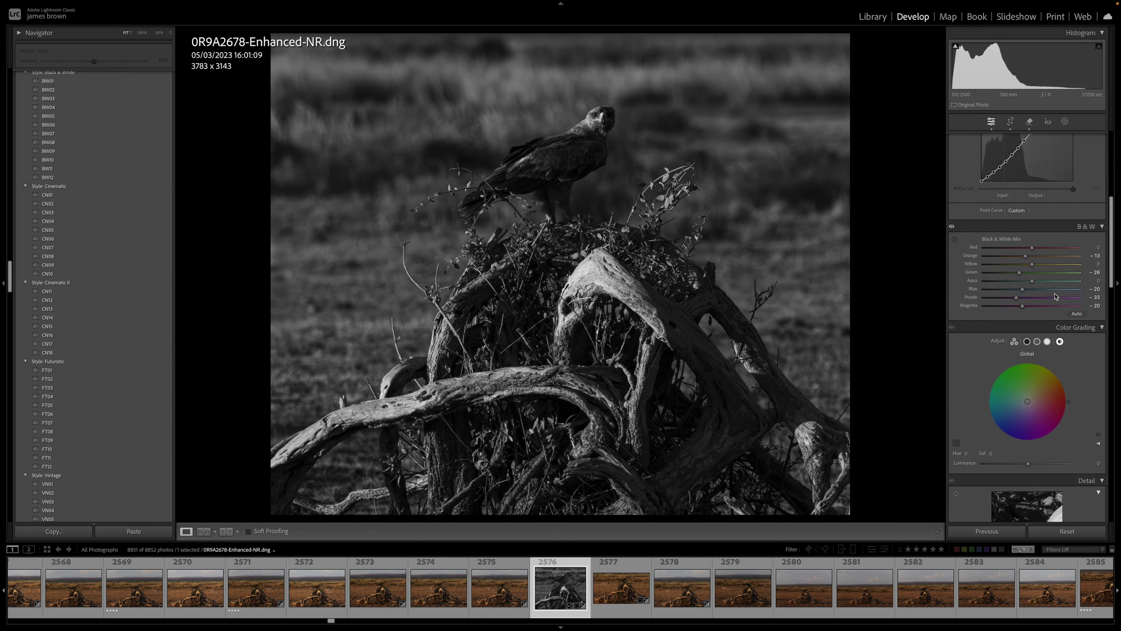
{"action": "left_click_drag", "start_coordinate": [1025, 255], "coordinate": [1022, 258]}
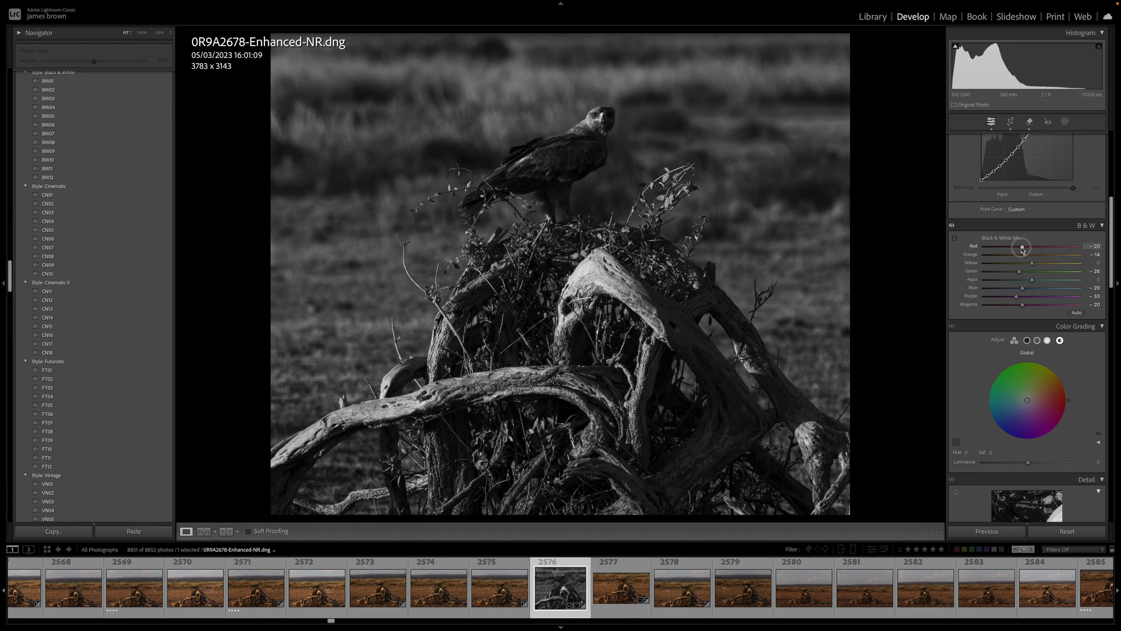
{"action": "left_click_drag", "start_coordinate": [1054, 265], "coordinate": [1014, 266]}
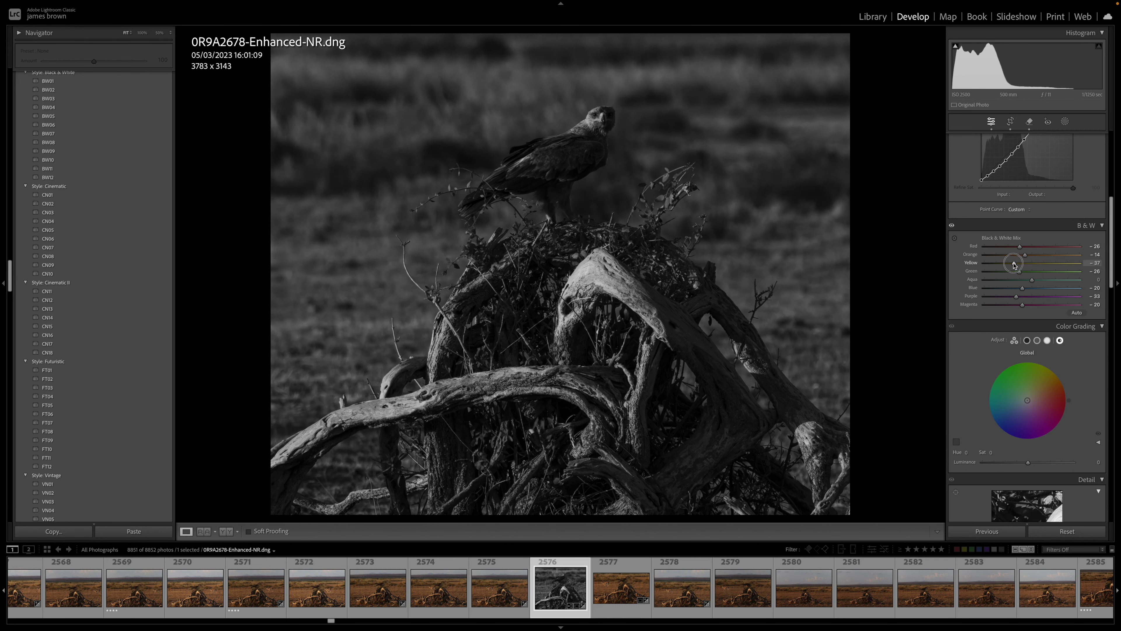
{"action": "left_click_drag", "start_coordinate": [1034, 264], "coordinate": [1013, 272]}
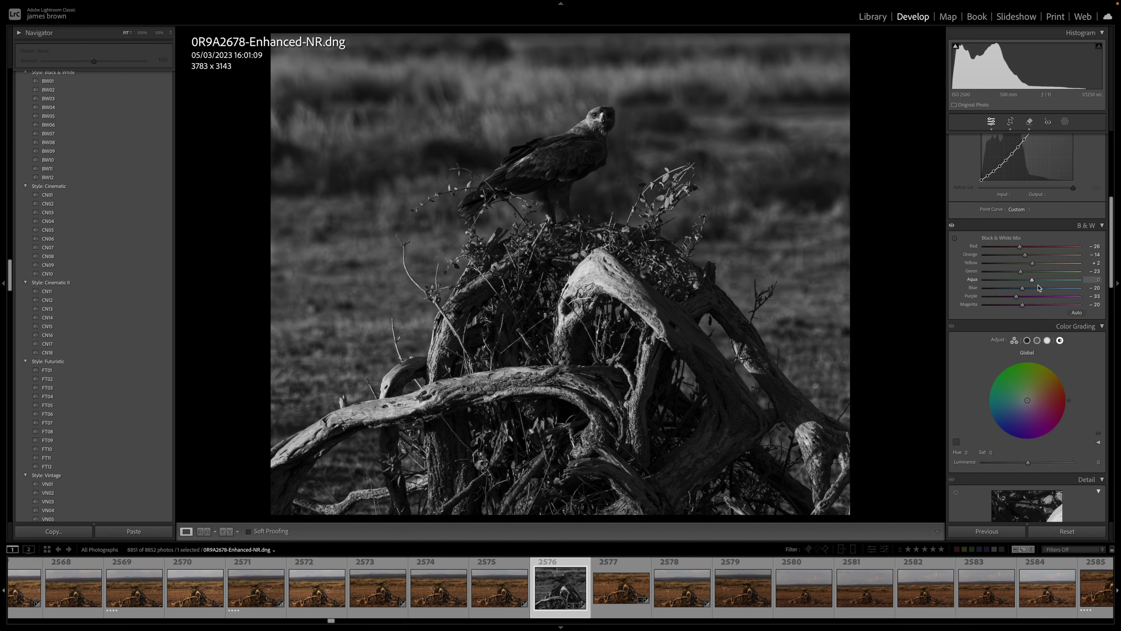
- Set the sharpening Amount to 45, Detail to 50 and Masking to 82, checking the mask preview on the image
{"action": "scroll", "coordinate": [1040, 326], "scroll_direction": "down", "scroll_amount": 5}
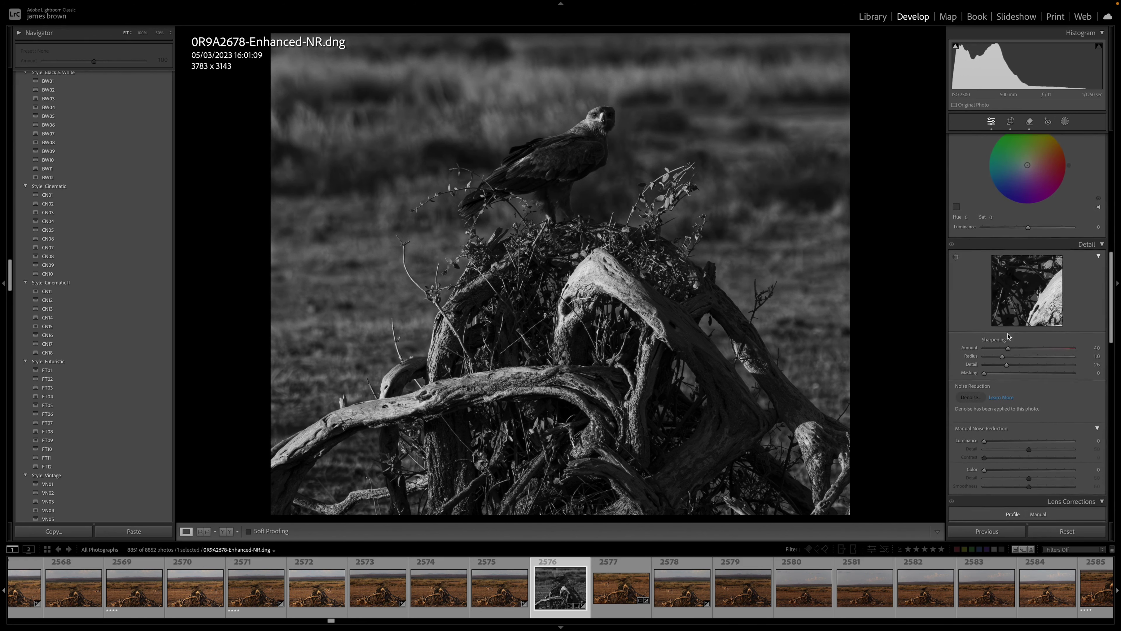
{"action": "scroll", "coordinate": [993, 365], "scroll_direction": "down", "scroll_amount": 1}
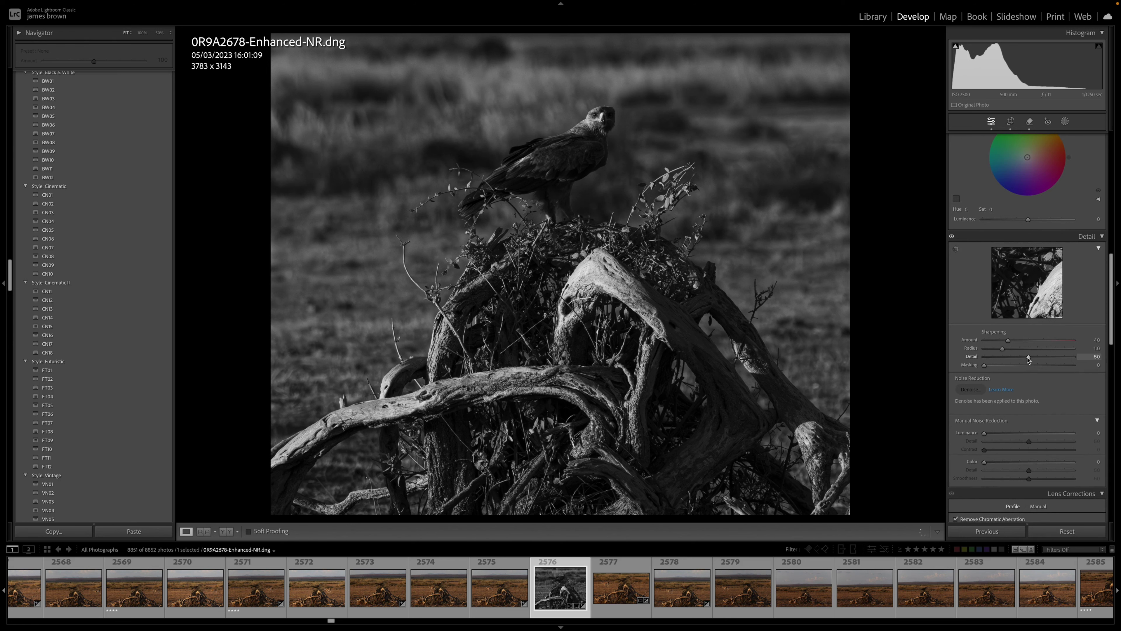
{"action": "left_click", "coordinate": [984, 366], "text": "alt"}
{"action": "left_click_drag", "start_coordinate": [987, 366], "coordinate": [1063, 367]}
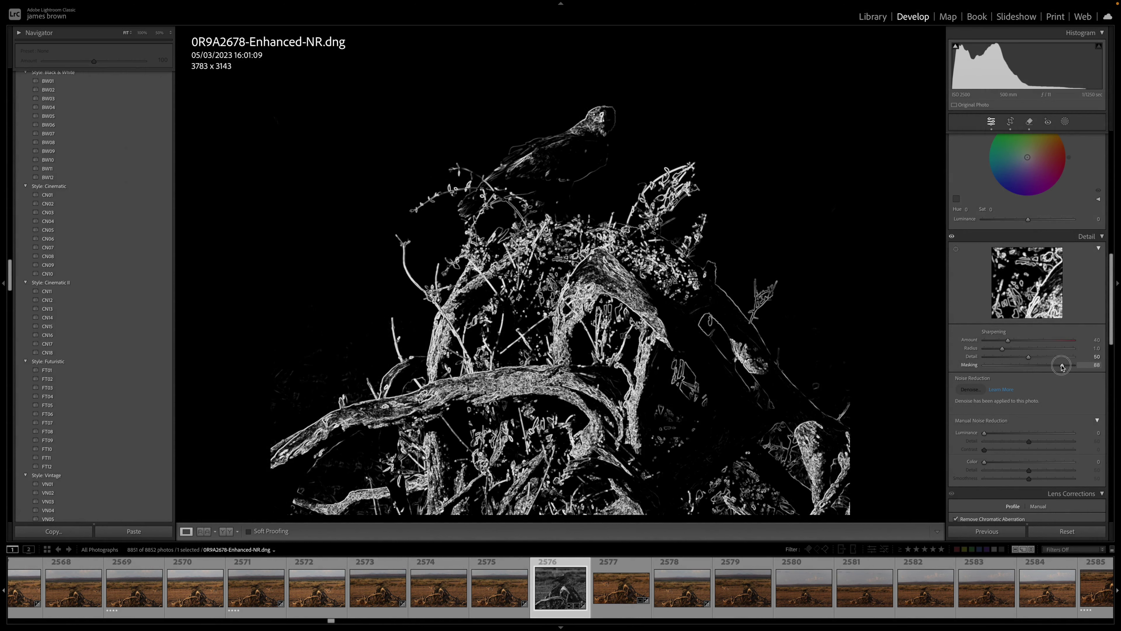
{"action": "left_click_drag", "start_coordinate": [1060, 368], "coordinate": [1058, 367]}
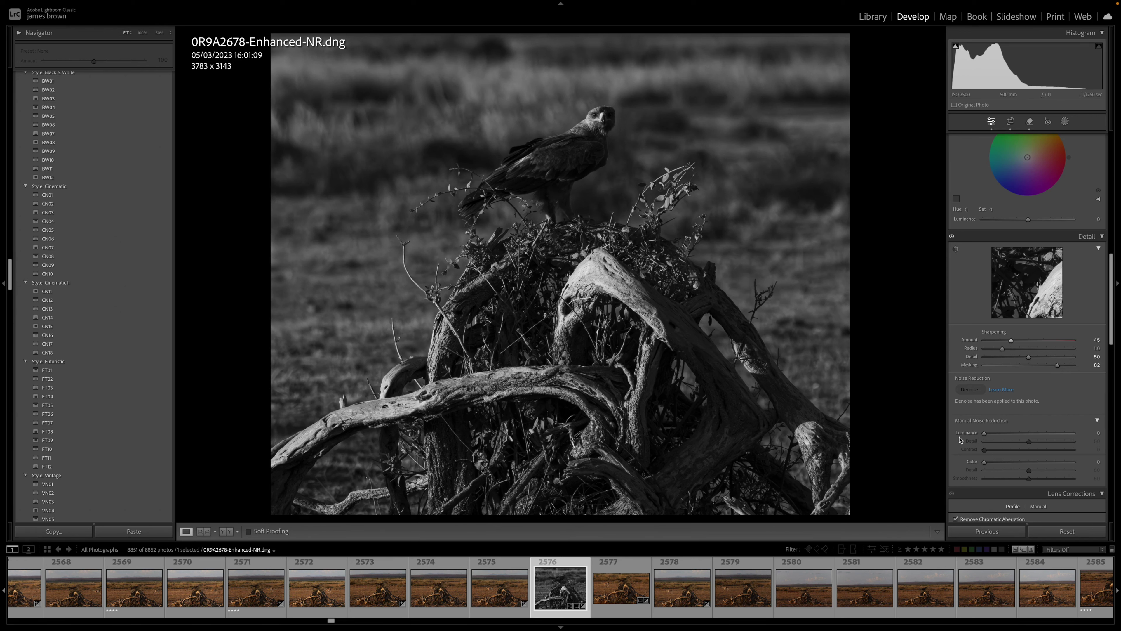
- Set manual noise reduction to Luminance 9 and Color 7, and fine-tune the sharpening Amount to 46
{"action": "left_click_drag", "start_coordinate": [984, 434], "coordinate": [988, 436]}
{"action": "left_click_drag", "start_coordinate": [987, 464], "coordinate": [989, 465]}
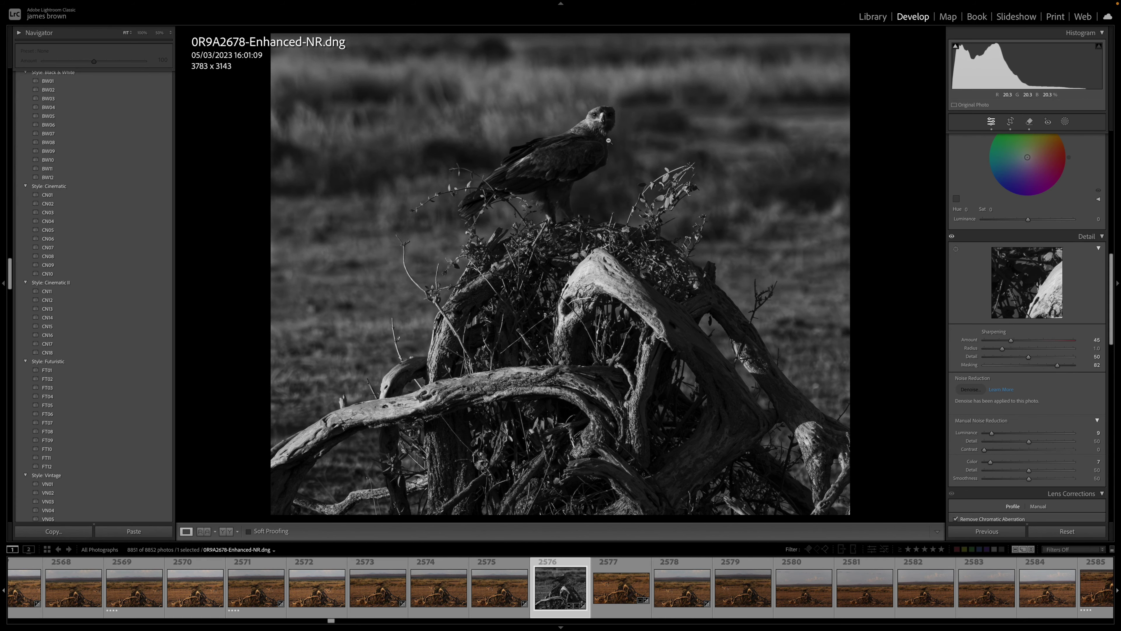
{"action": "left_click", "coordinate": [567, 223]}
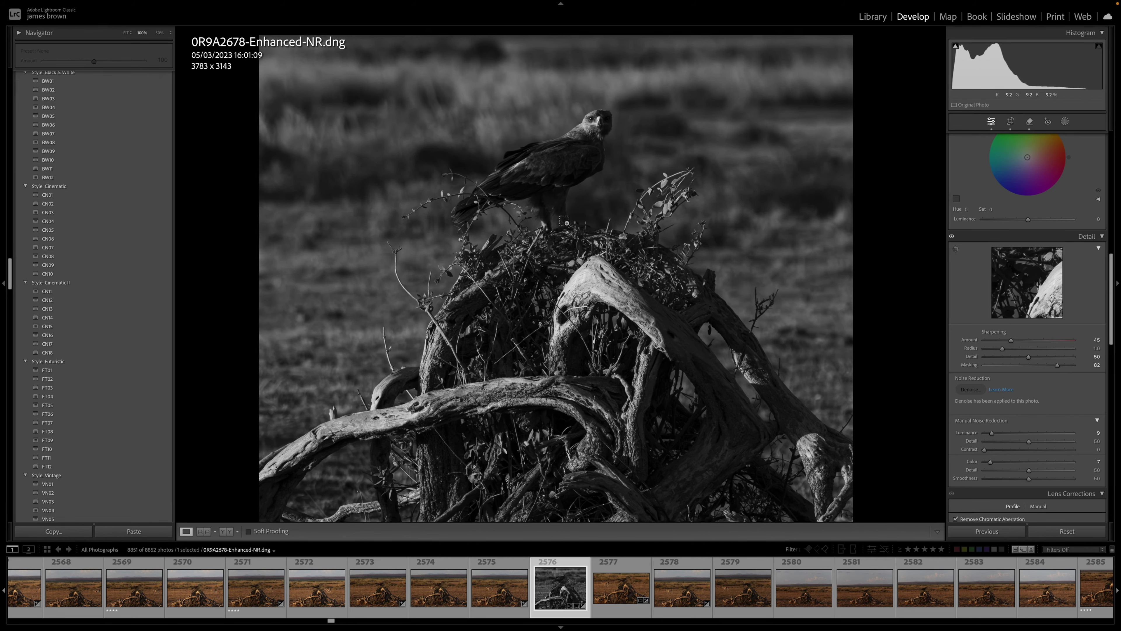
{"action": "key", "text": "ctrl+minus"}
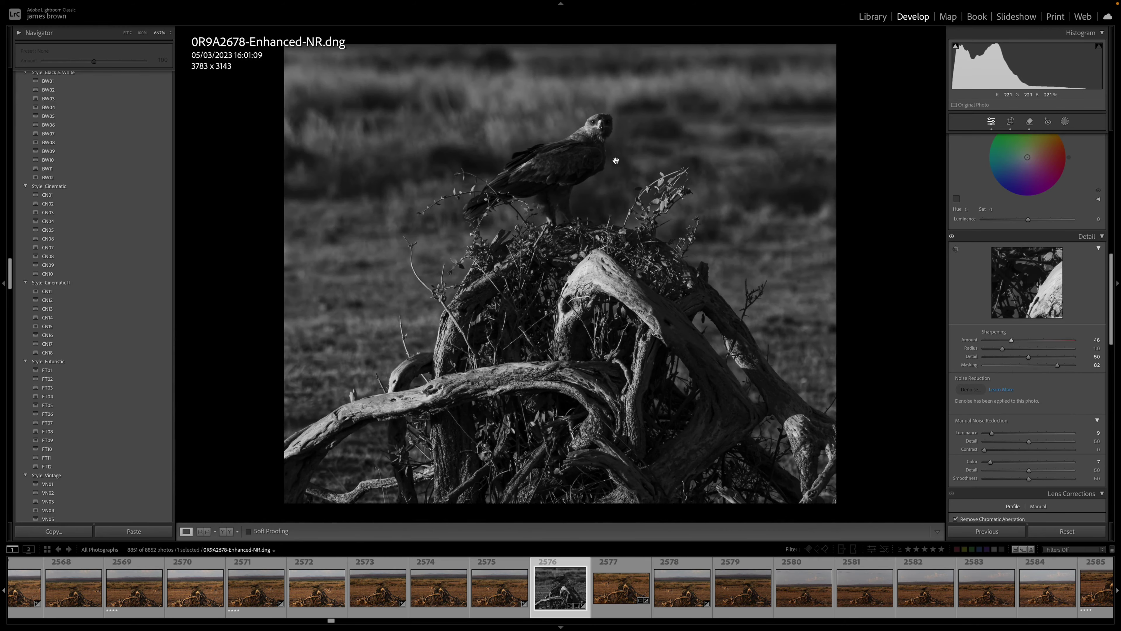
{"action": "key", "text": "ctrl+equal"}
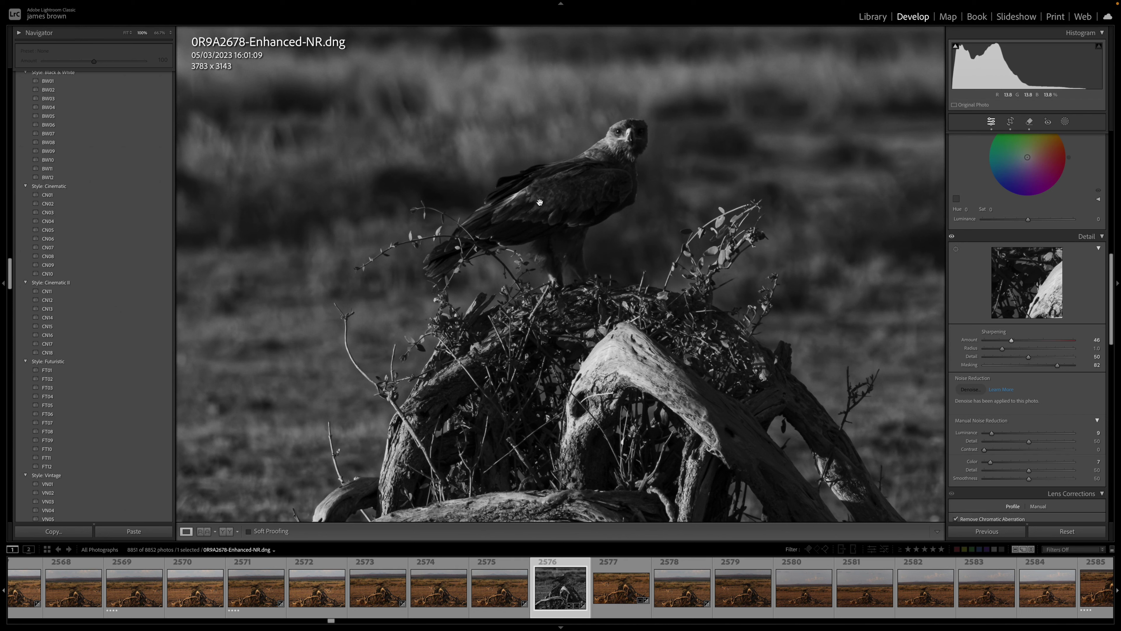
{"action": "left_click", "coordinate": [1065, 121]}
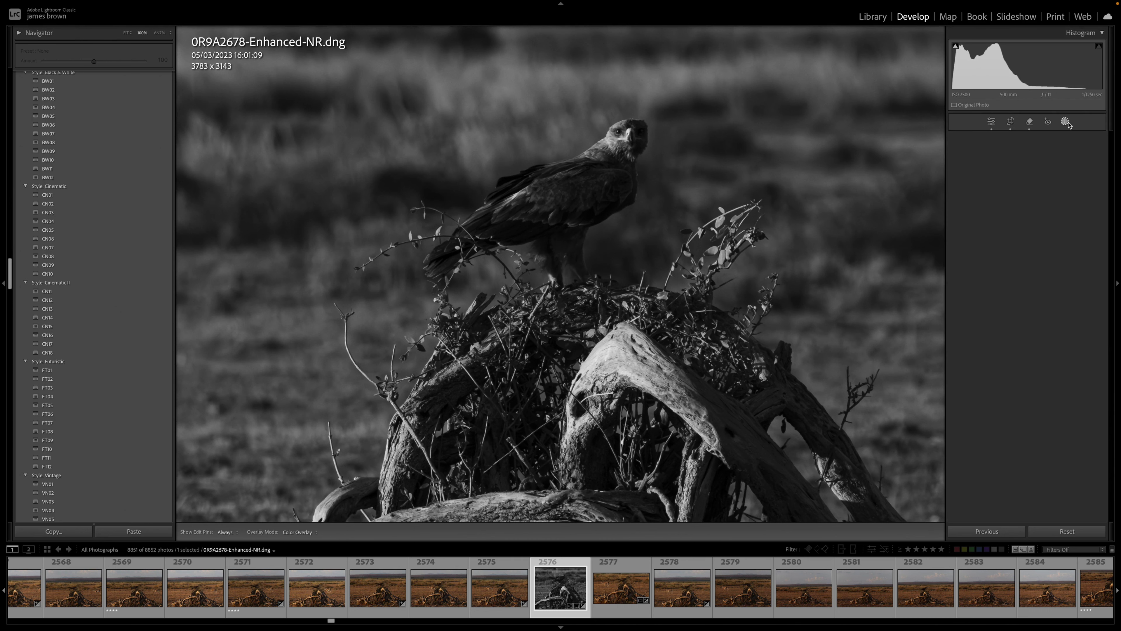
{"action": "left_click", "coordinate": [971, 202]}
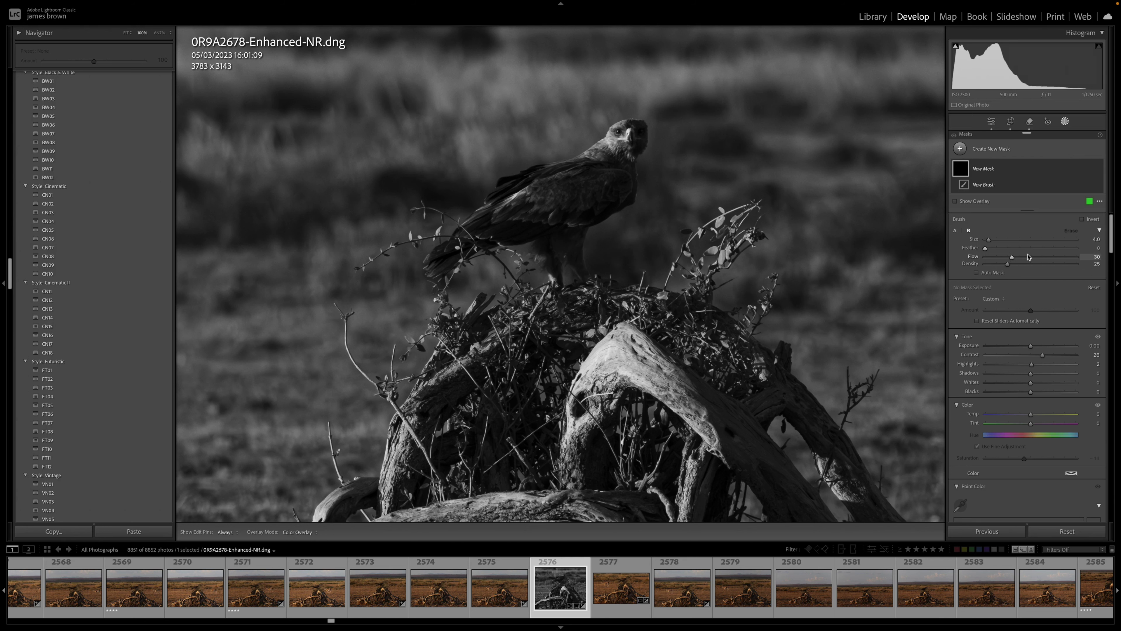
{"action": "key", "text": "ctrl+equal"}
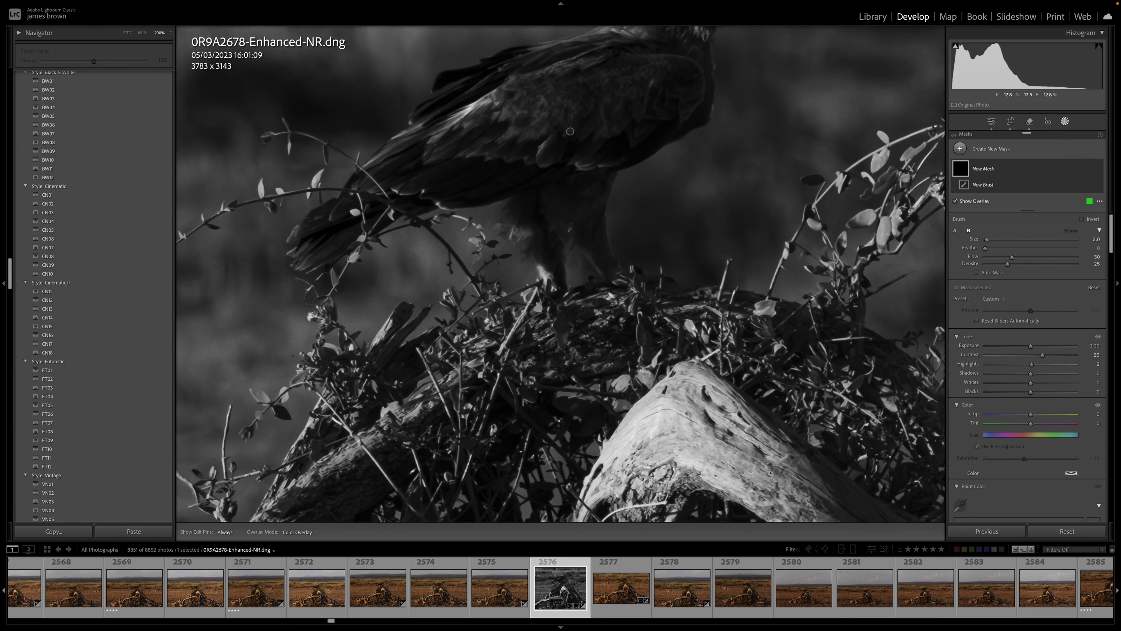
{"action": "mouse_move", "coordinate": [556, 125]}
{"action": "left_mouse_down"}
{"action": "mouse_move", "coordinate": [506, 128]}
{"action": "mouse_move", "coordinate": [531, 113]}
{"action": "mouse_move", "coordinate": [497, 140]}
{"action": "mouse_move", "coordinate": [539, 128]}
{"action": "left_mouse_up"}
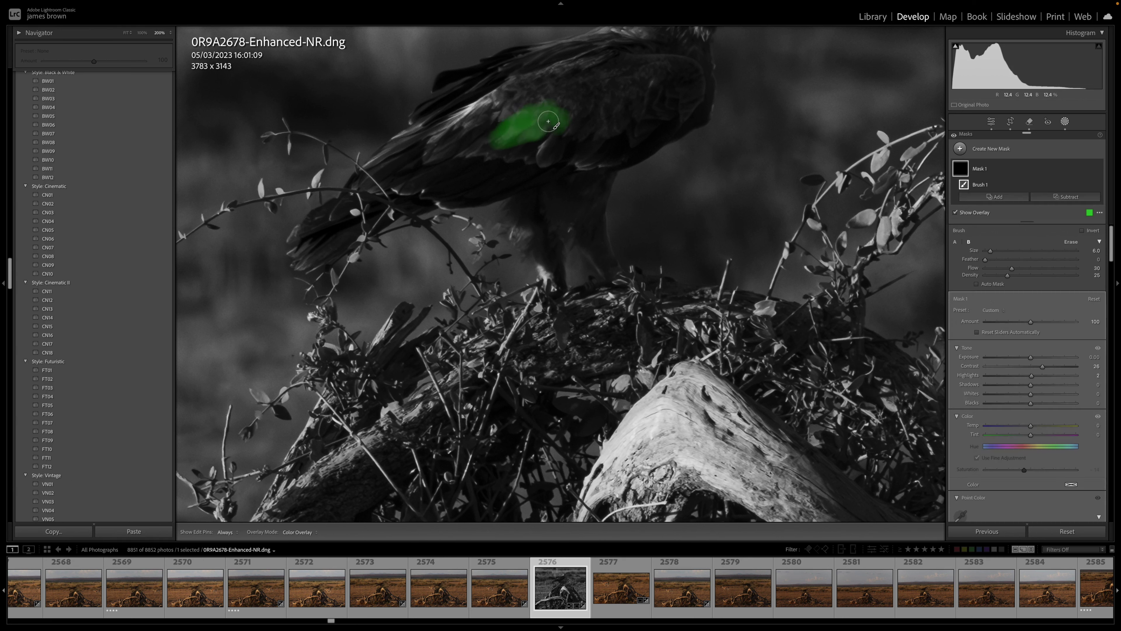
{"action": "key", "text": "super+z"}
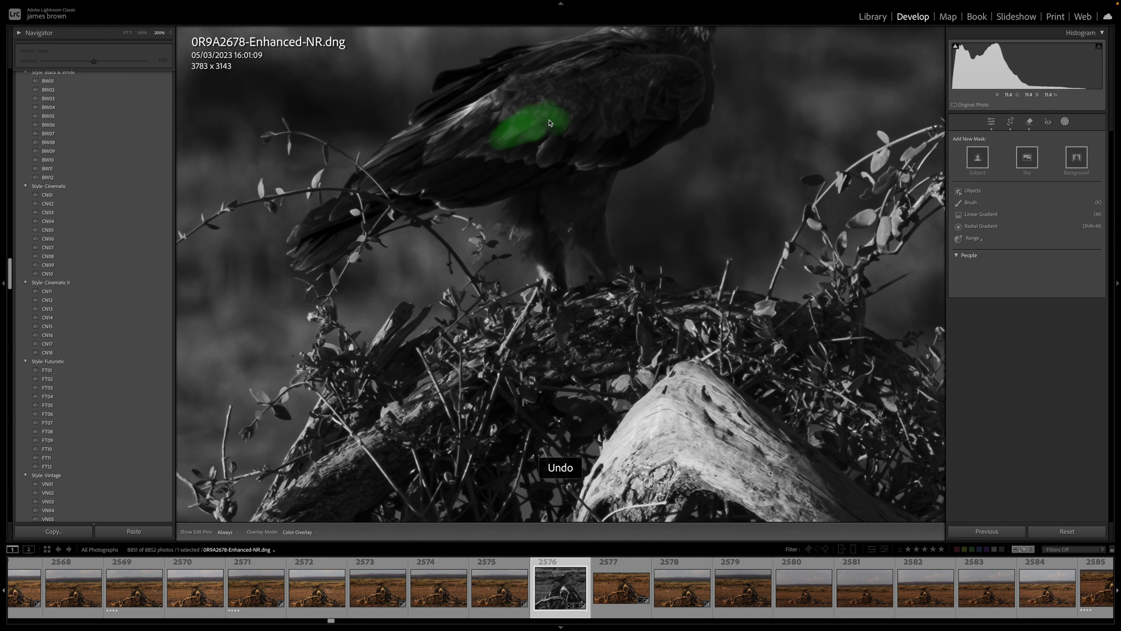
- Add a brush mask with Auto Mask, Flow 14 and Density 13, and paint it over the bird's wing feathers
{"action": "left_click", "coordinate": [972, 202]}
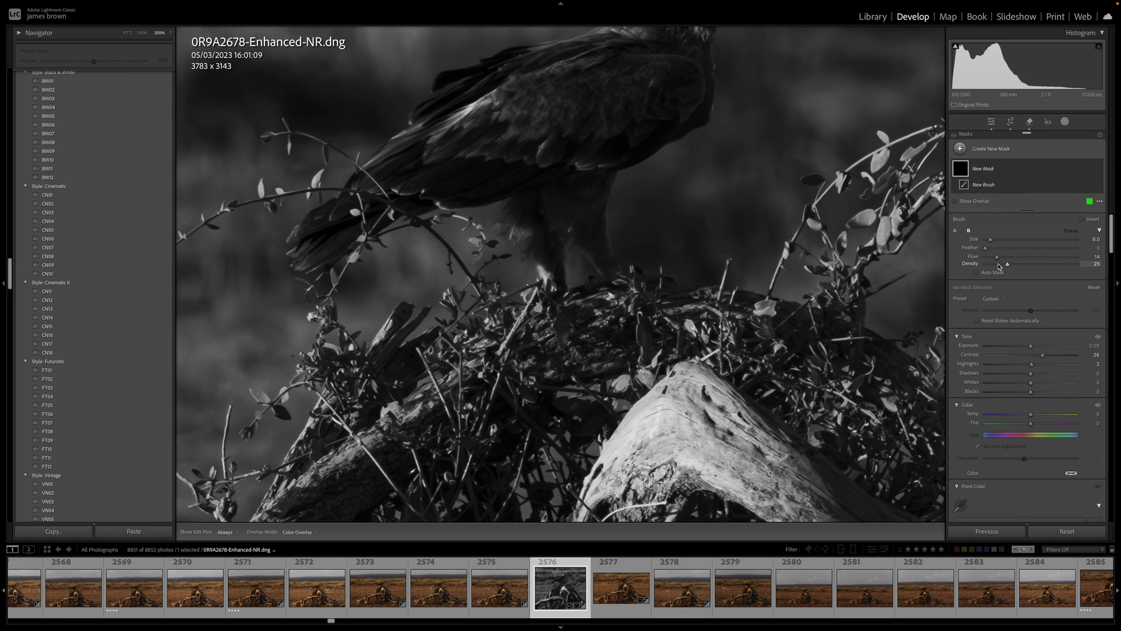
{"action": "left_click_drag", "start_coordinate": [537, 120], "coordinate": [531, 111]}
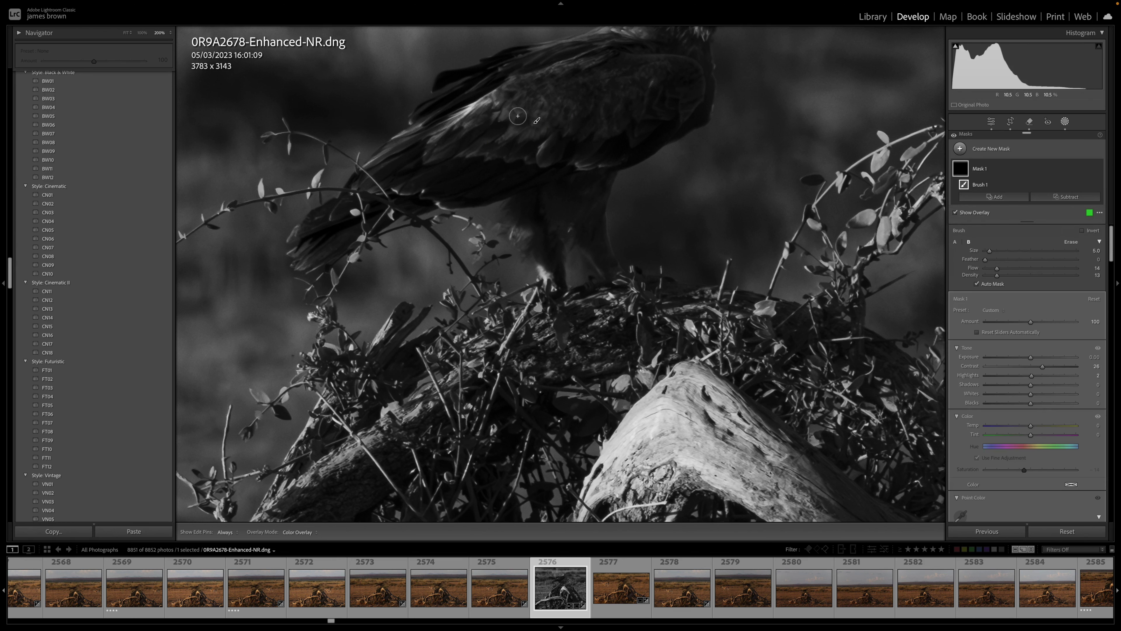
{"action": "key", "text": "h"}
{"action": "mouse_move", "coordinate": [509, 132]}
{"action": "left_mouse_down"}
{"action": "mouse_move", "coordinate": [495, 109]}
{"action": "mouse_move", "coordinate": [467, 121]}
{"action": "mouse_move", "coordinate": [515, 84]}
{"action": "mouse_move", "coordinate": [598, 60]}
{"action": "mouse_move", "coordinate": [528, 103]}
{"action": "mouse_move", "coordinate": [537, 96]}
{"action": "mouse_move", "coordinate": [519, 144]}
{"action": "mouse_move", "coordinate": [561, 107]}
{"action": "mouse_move", "coordinate": [558, 122]}
{"action": "mouse_move", "coordinate": [578, 107]}
{"action": "mouse_move", "coordinate": [559, 107]}
{"action": "mouse_move", "coordinate": [593, 107]}
{"action": "mouse_move", "coordinate": [661, 68]}
{"action": "mouse_move", "coordinate": [586, 81]}
{"action": "mouse_move", "coordinate": [637, 77]}
{"action": "mouse_move", "coordinate": [608, 125]}
{"action": "left_mouse_up"}
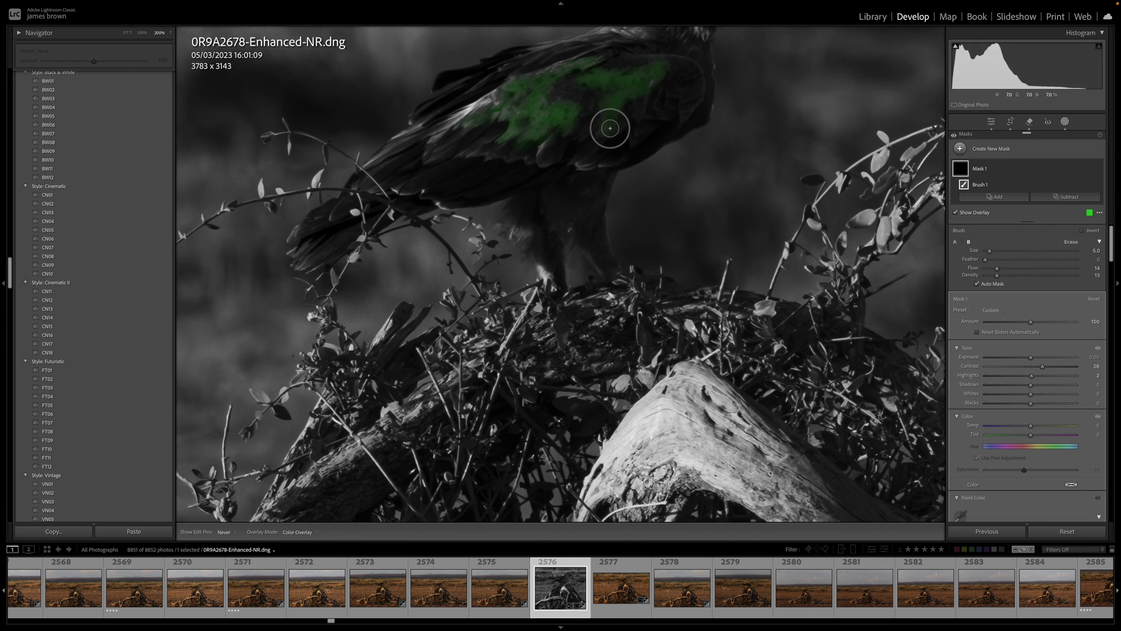
{"action": "mouse_move", "coordinate": [548, 147]}
{"action": "left_mouse_down"}
{"action": "mouse_move", "coordinate": [492, 155]}
{"action": "mouse_move", "coordinate": [486, 140]}
{"action": "mouse_move", "coordinate": [435, 156]}
{"action": "mouse_move", "coordinate": [473, 108]}
{"action": "mouse_move", "coordinate": [376, 153]}
{"action": "mouse_move", "coordinate": [407, 131]}
{"action": "mouse_move", "coordinate": [465, 126]}
{"action": "mouse_move", "coordinate": [487, 102]}
{"action": "mouse_move", "coordinate": [568, 65]}
{"action": "mouse_move", "coordinate": [555, 66]}
{"action": "mouse_move", "coordinate": [580, 91]}
{"action": "mouse_move", "coordinate": [566, 101]}
{"action": "mouse_move", "coordinate": [582, 101]}
{"action": "mouse_move", "coordinate": [567, 109]}
{"action": "mouse_move", "coordinate": [601, 168]}
{"action": "left_mouse_up"}
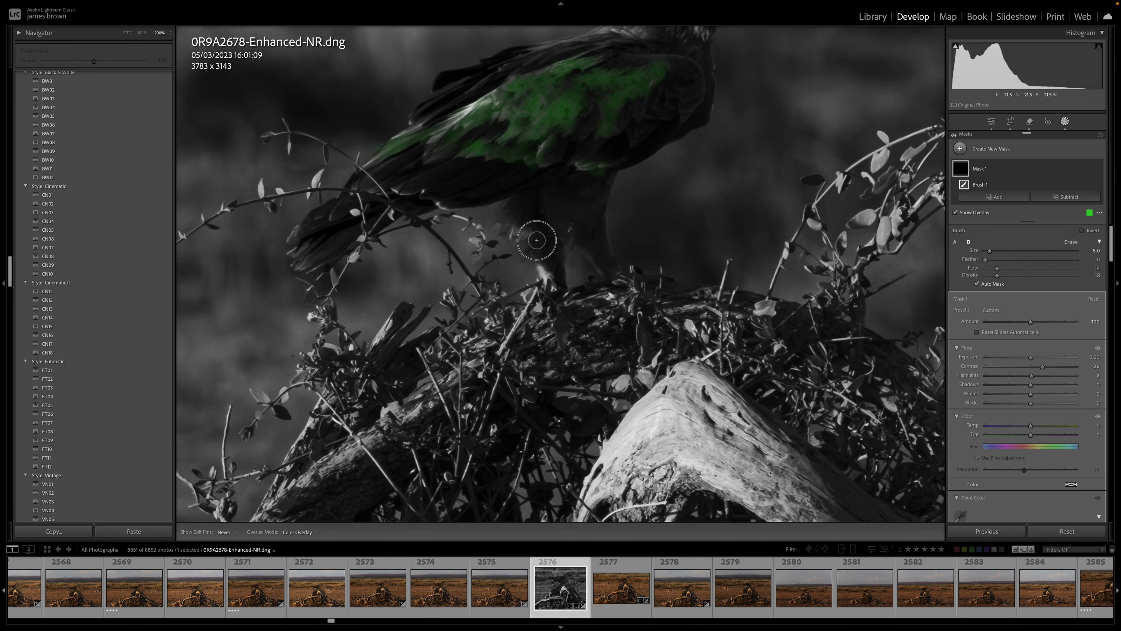
- Extend the brush mask over the bird's tail feathers, the back of its neck, its shoulder and the upper wing edge
{"action": "scroll", "coordinate": [312, 247], "scroll_direction": "up", "scroll_amount": 3}
{"action": "mouse_move", "coordinate": [313, 247]}
{"action": "left_mouse_down"}
{"action": "mouse_move", "coordinate": [299, 249]}
{"action": "mouse_move", "coordinate": [299, 234]}
{"action": "mouse_move", "coordinate": [306, 266]}
{"action": "mouse_move", "coordinate": [318, 243]}
{"action": "mouse_move", "coordinate": [292, 243]}
{"action": "mouse_move", "coordinate": [350, 231]}
{"action": "left_mouse_up"}
{"action": "left_click_drag", "start_coordinate": [633, 110], "coordinate": [612, 253]}
{"action": "mouse_move", "coordinate": [620, 186]}
{"action": "left_mouse_down"}
{"action": "mouse_move", "coordinate": [601, 180]}
{"action": "mouse_move", "coordinate": [619, 154]}
{"action": "mouse_move", "coordinate": [593, 186]}
{"action": "mouse_move", "coordinate": [608, 178]}
{"action": "mouse_move", "coordinate": [519, 202]}
{"action": "mouse_move", "coordinate": [389, 282]}
{"action": "mouse_move", "coordinate": [523, 211]}
{"action": "mouse_move", "coordinate": [507, 203]}
{"action": "mouse_move", "coordinate": [578, 189]}
{"action": "left_mouse_up"}
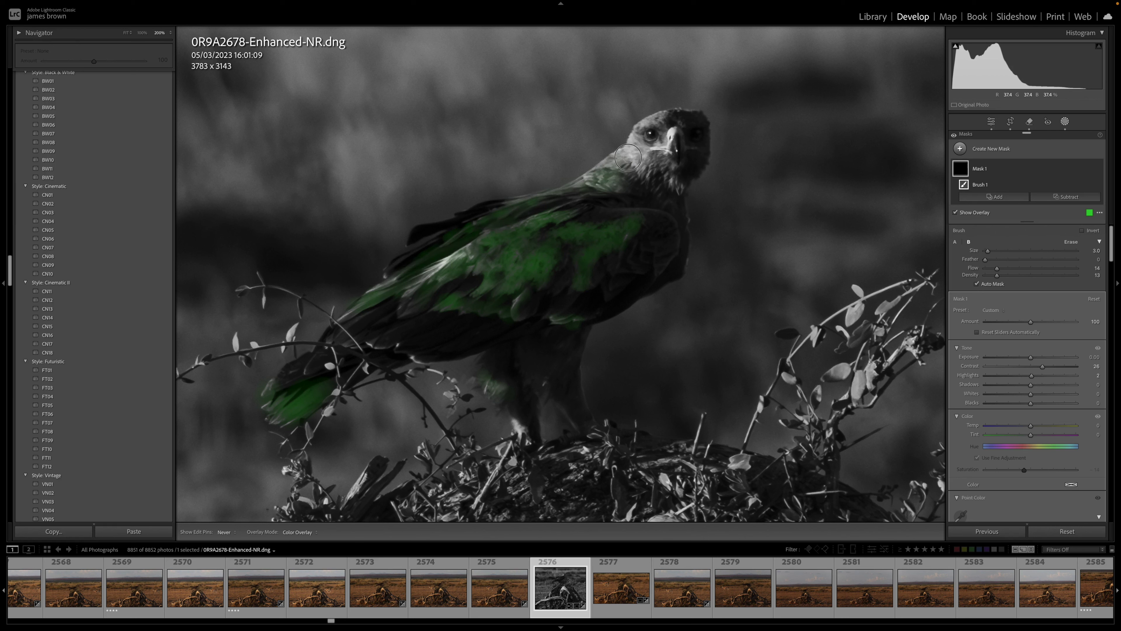
{"action": "mouse_move", "coordinate": [672, 222]}
{"action": "left_mouse_down"}
{"action": "mouse_move", "coordinate": [596, 206]}
{"action": "mouse_move", "coordinate": [677, 219]}
{"action": "mouse_move", "coordinate": [678, 242]}
{"action": "mouse_move", "coordinate": [650, 279]}
{"action": "mouse_move", "coordinate": [678, 215]}
{"action": "mouse_move", "coordinate": [669, 208]}
{"action": "mouse_move", "coordinate": [638, 239]}
{"action": "mouse_move", "coordinate": [630, 282]}
{"action": "mouse_move", "coordinate": [640, 273]}
{"action": "mouse_move", "coordinate": [627, 265]}
{"action": "mouse_move", "coordinate": [628, 244]}
{"action": "mouse_move", "coordinate": [605, 272]}
{"action": "mouse_move", "coordinate": [657, 270]}
{"action": "mouse_move", "coordinate": [663, 227]}
{"action": "mouse_move", "coordinate": [628, 215]}
{"action": "mouse_move", "coordinate": [658, 215]}
{"action": "mouse_move", "coordinate": [613, 211]}
{"action": "mouse_move", "coordinate": [616, 183]}
{"action": "mouse_move", "coordinate": [600, 178]}
{"action": "mouse_move", "coordinate": [585, 185]}
{"action": "mouse_move", "coordinate": [601, 196]}
{"action": "mouse_move", "coordinate": [556, 206]}
{"action": "left_mouse_up"}
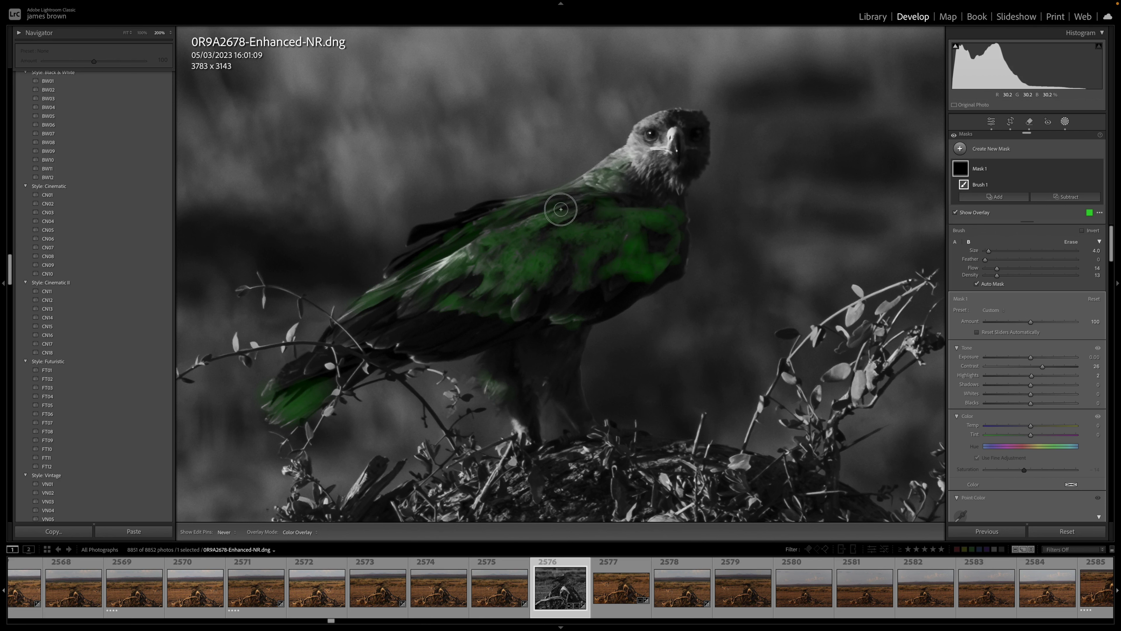
- Paint the brush mask over both of the bird's legs, the dark feathers near the tail and the shaded throat
{"action": "mouse_move", "coordinate": [583, 328]}
{"action": "left_mouse_down"}
{"action": "mouse_move", "coordinate": [566, 363]}
{"action": "mouse_move", "coordinate": [578, 348]}
{"action": "mouse_move", "coordinate": [569, 384]}
{"action": "mouse_move", "coordinate": [590, 426]}
{"action": "left_mouse_up"}
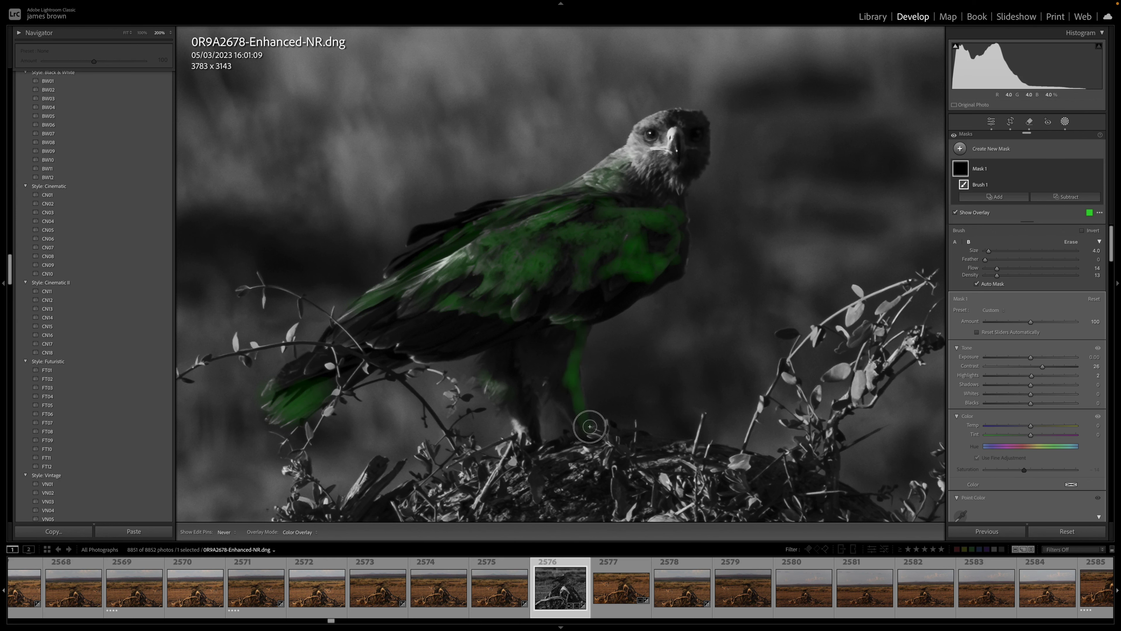
{"action": "mouse_move", "coordinate": [536, 379]}
{"action": "left_mouse_down"}
{"action": "mouse_move", "coordinate": [515, 355]}
{"action": "mouse_move", "coordinate": [524, 386]}
{"action": "left_mouse_up"}
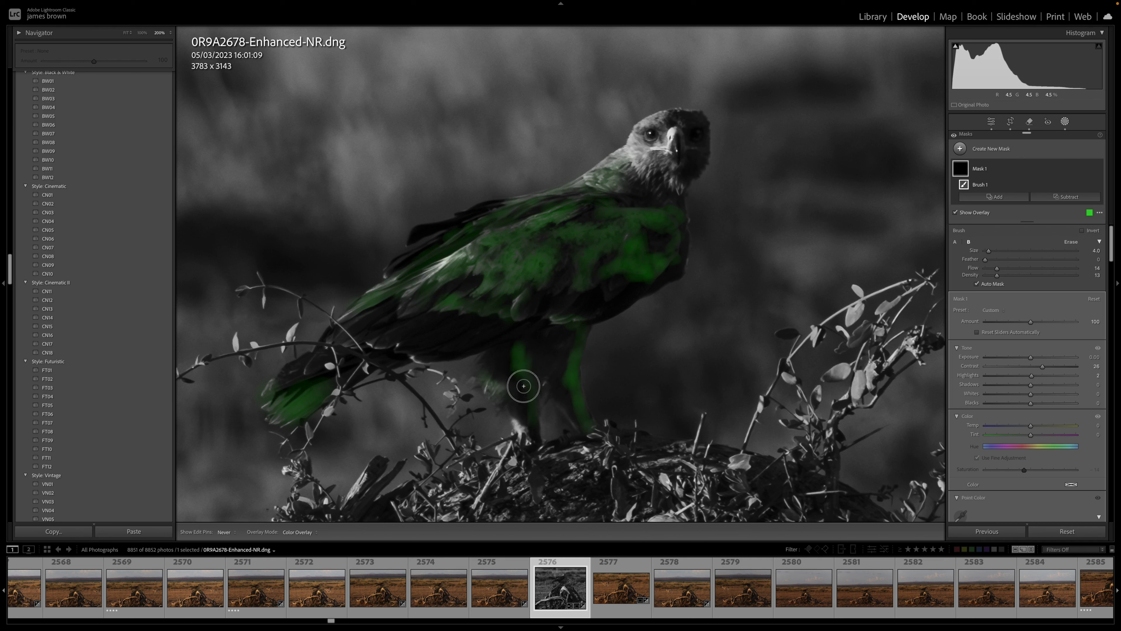
{"action": "key", "text": "h"}
{"action": "key", "text": "h"}
{"action": "mouse_move", "coordinate": [335, 336]}
{"action": "left_mouse_down"}
{"action": "mouse_move", "coordinate": [341, 323]}
{"action": "mouse_move", "coordinate": [383, 342]}
{"action": "left_mouse_up"}
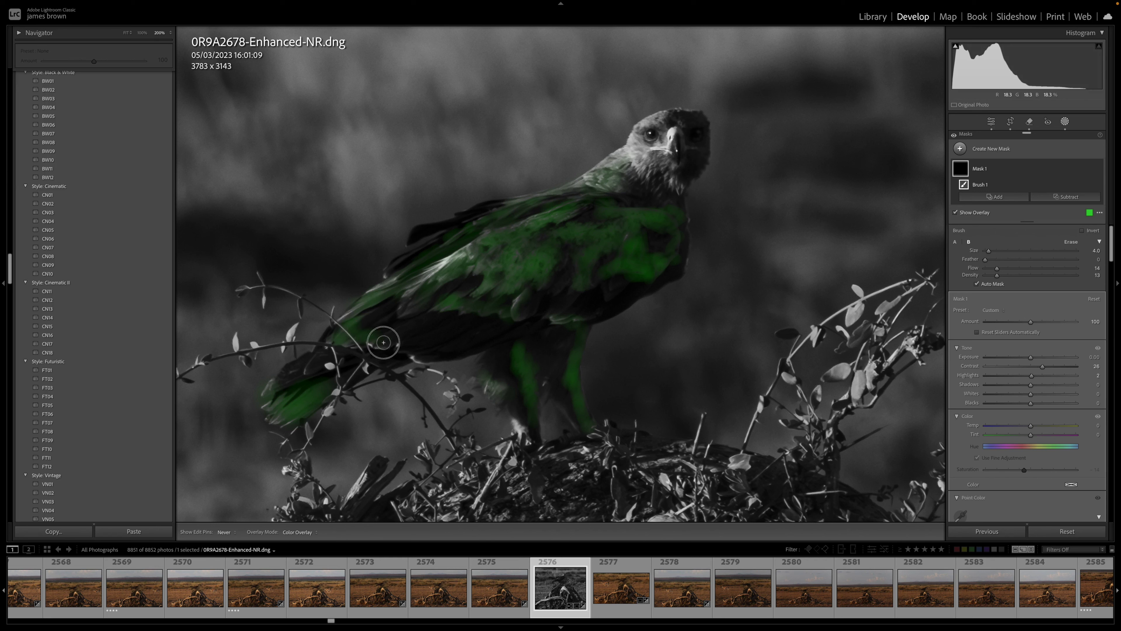
{"action": "key", "text": "h"}
{"action": "key", "text": "h"}
{"action": "mouse_move", "coordinate": [660, 181]}
{"action": "left_mouse_down"}
{"action": "mouse_move", "coordinate": [641, 177]}
{"action": "mouse_move", "coordinate": [659, 180]}
{"action": "left_mouse_up"}
{"action": "key", "text": "h"}
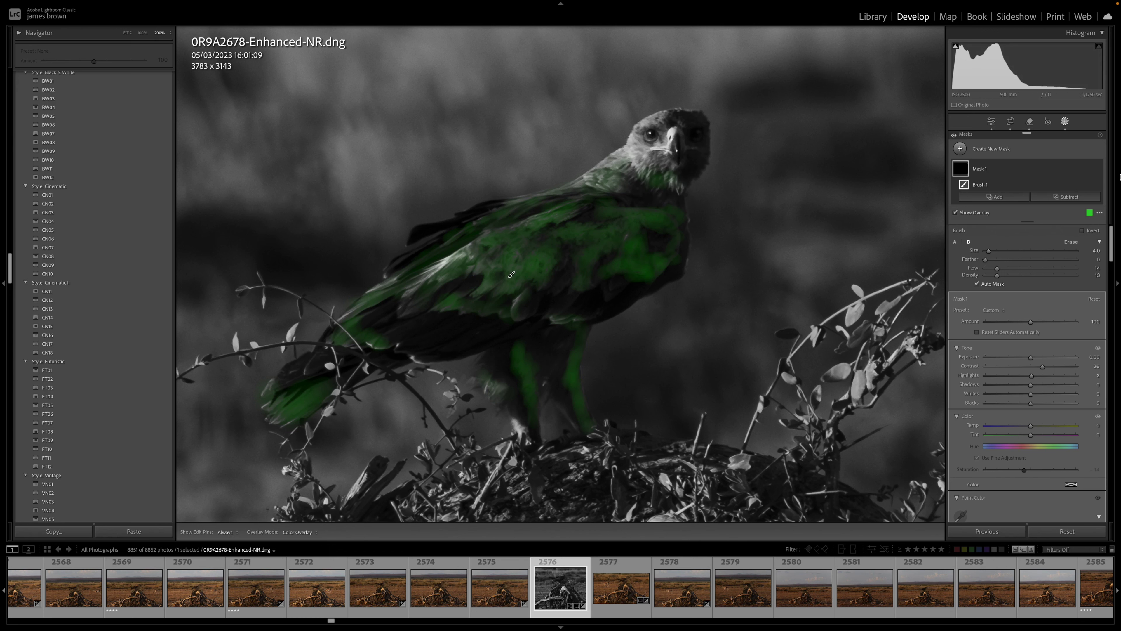
- Hide the mask overlay and set Exposure to 3.38, Highlights to 67 and Shadows to 62, with the mask's Contrast reduced
{"action": "left_click", "coordinate": [961, 213]}
{"action": "double_click", "coordinate": [1042, 367]}
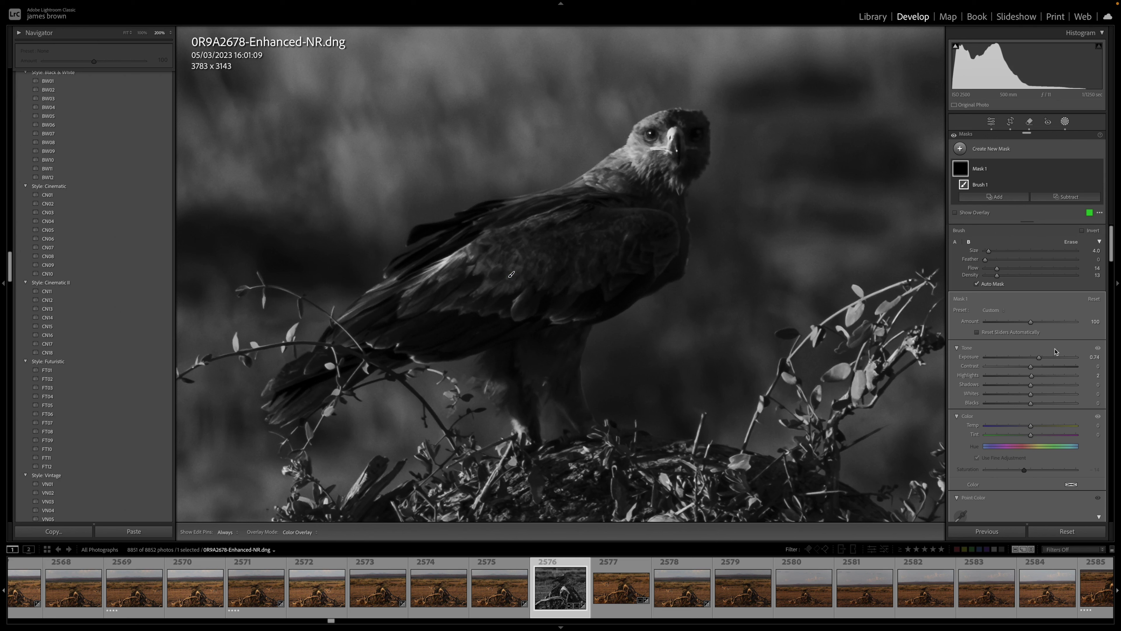
{"action": "left_click_drag", "start_coordinate": [1031, 357], "coordinate": [1051, 358]}
{"action": "left_click", "coordinate": [1063, 360]}
{"action": "left_click", "coordinate": [1054, 376]}
{"action": "left_click", "coordinate": [1049, 385]}
- Compare the bird with and without the mask adjustments
{"action": "left_click", "coordinate": [955, 137]}
{"action": "left_click", "coordinate": [955, 137]}
{"action": "left_click", "coordinate": [955, 137]}
{"action": "left_click", "coordinate": [955, 137]}
{"action": "left_click", "coordinate": [955, 136]}
{"action": "left_click", "coordinate": [955, 137]}
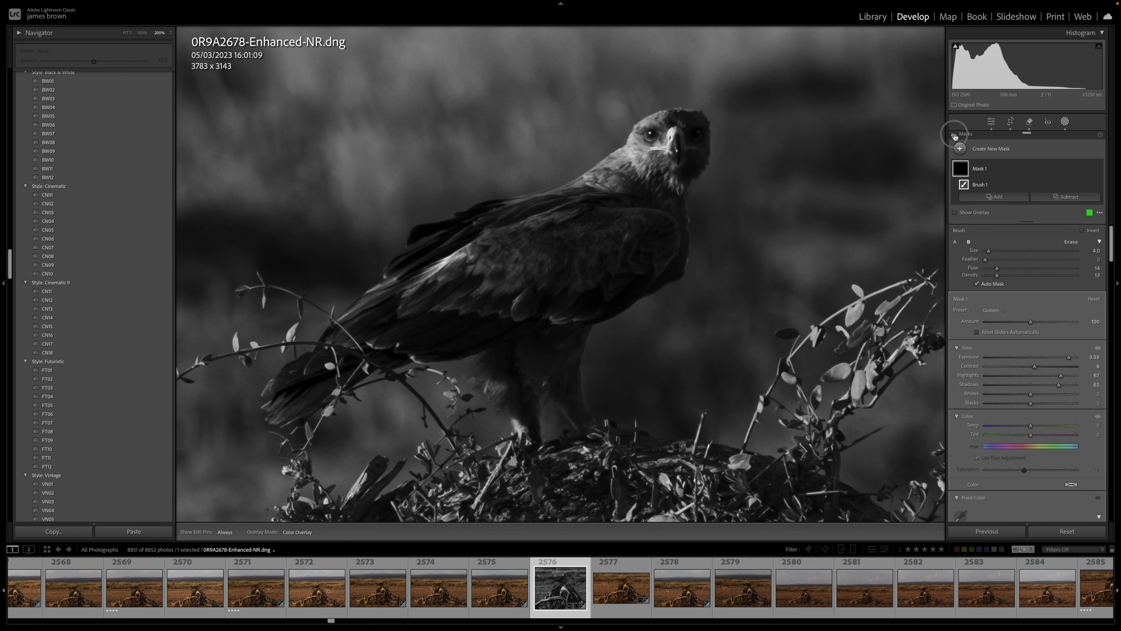
{"action": "left_click", "coordinate": [955, 136]}
- Create a second brush mask, paint it over the shaded side of the bird's head and hide the overlay
{"action": "left_click", "coordinate": [1010, 150]}
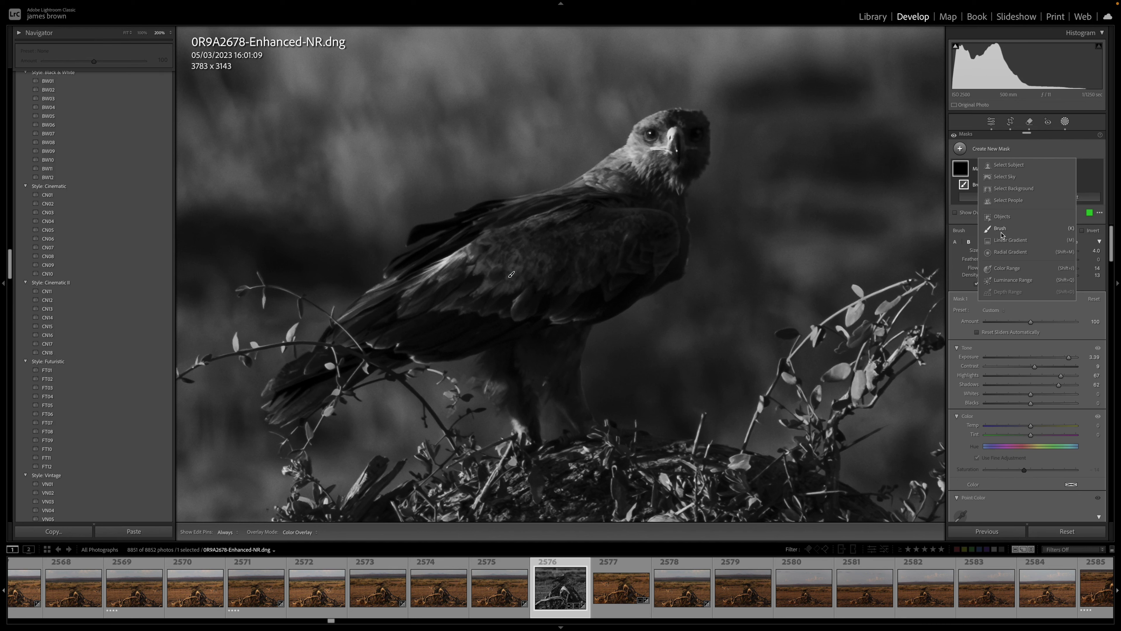
{"action": "left_click", "coordinate": [1000, 231]}
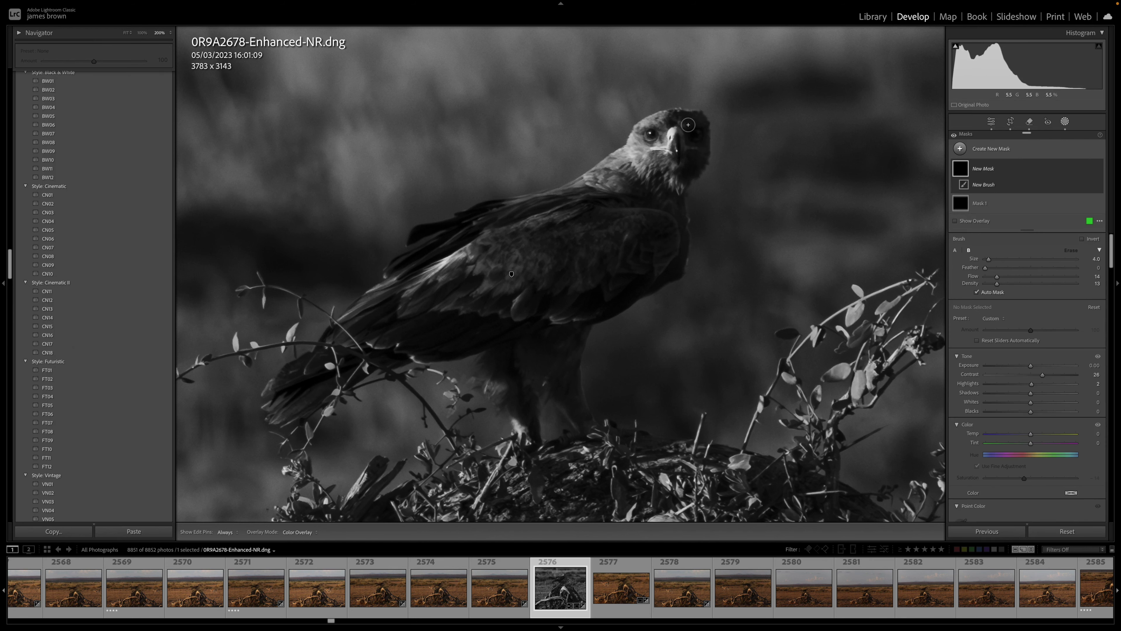
{"action": "scroll", "coordinate": [691, 128], "scroll_direction": "up", "scroll_amount": 2}
{"action": "mouse_move", "coordinate": [694, 129]}
{"action": "left_mouse_down"}
{"action": "mouse_move", "coordinate": [691, 165]}
{"action": "mouse_move", "coordinate": [692, 135]}
{"action": "mouse_move", "coordinate": [676, 118]}
{"action": "mouse_move", "coordinate": [693, 117]}
{"action": "mouse_move", "coordinate": [671, 117]}
{"action": "mouse_move", "coordinate": [692, 122]}
{"action": "mouse_move", "coordinate": [687, 172]}
{"action": "mouse_move", "coordinate": [706, 147]}
{"action": "mouse_move", "coordinate": [701, 121]}
{"action": "mouse_move", "coordinate": [676, 122]}
{"action": "mouse_move", "coordinate": [687, 180]}
{"action": "left_mouse_up"}
{"action": "scroll", "coordinate": [695, 140], "scroll_direction": "down", "scroll_amount": 1}
{"action": "left_click", "coordinate": [964, 233]}
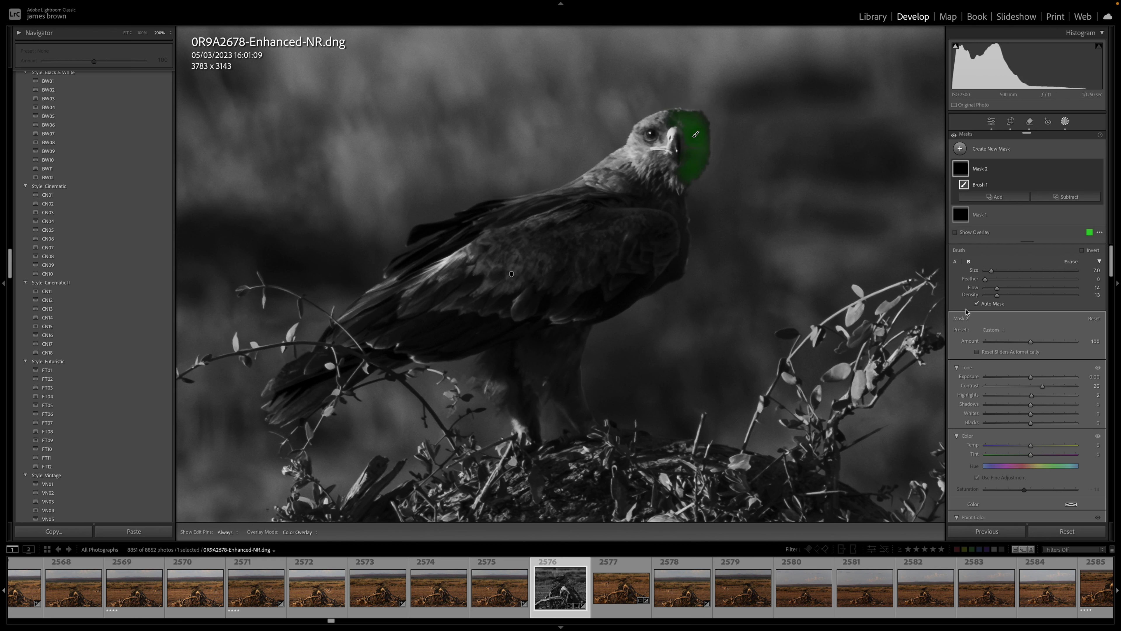
- Set the head mask's Exposure to 3.10, raise its Shadows strongly and leave masking
{"action": "left_click", "coordinate": [1052, 377]}
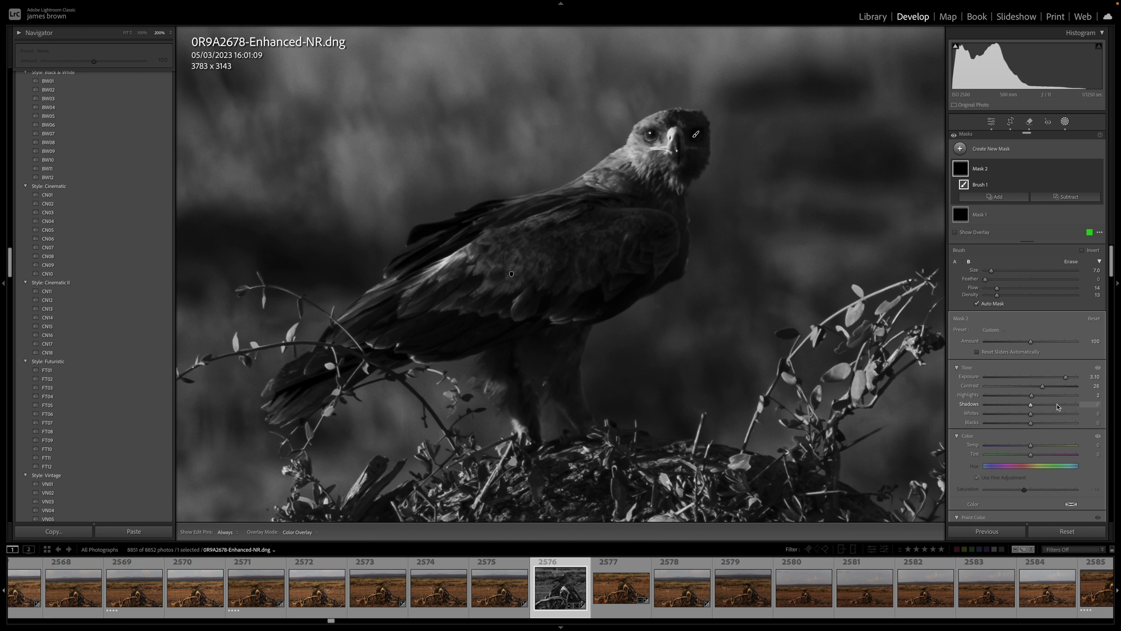
{"action": "left_click_drag", "start_coordinate": [1058, 405], "coordinate": [1071, 405]}
{"action": "key", "text": "shift+w"}
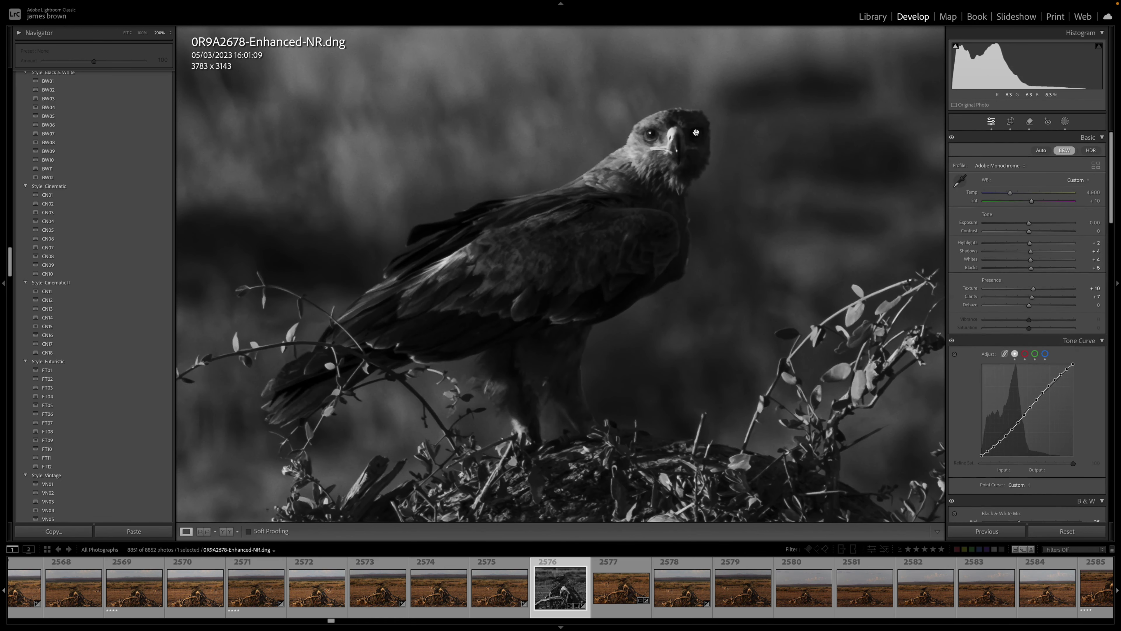
- Compare the original and edited photo side by side, both in full and close up on the bird
{"action": "left_click", "coordinate": [691, 164]}
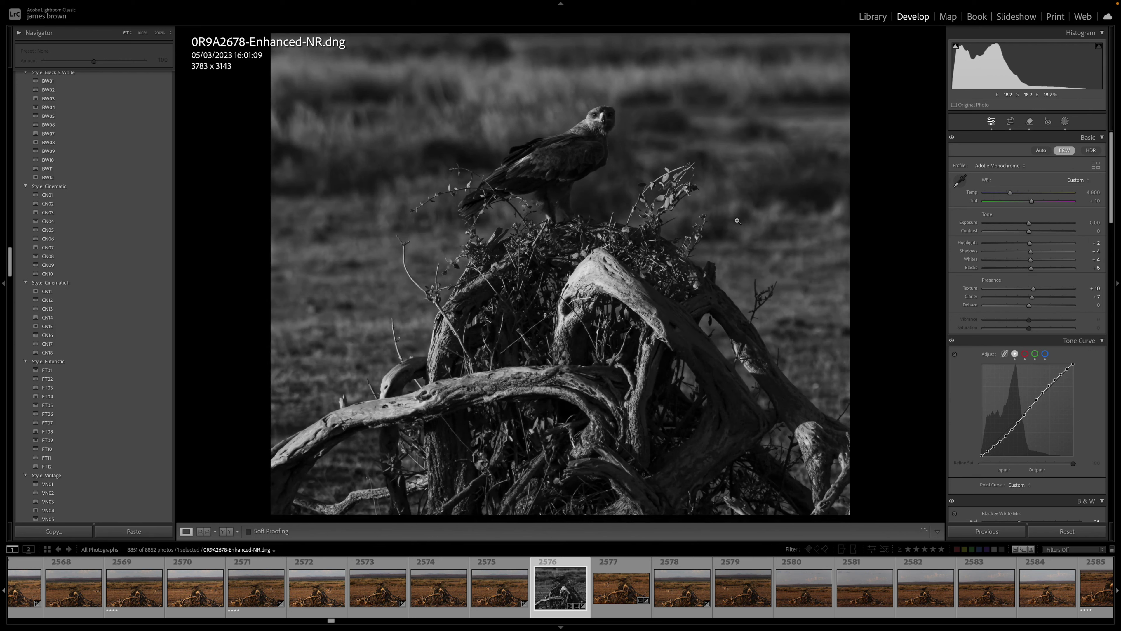
{"action": "left_click", "coordinate": [953, 139]}
{"action": "left_click", "coordinate": [953, 139]}
{"action": "key", "text": "y"}
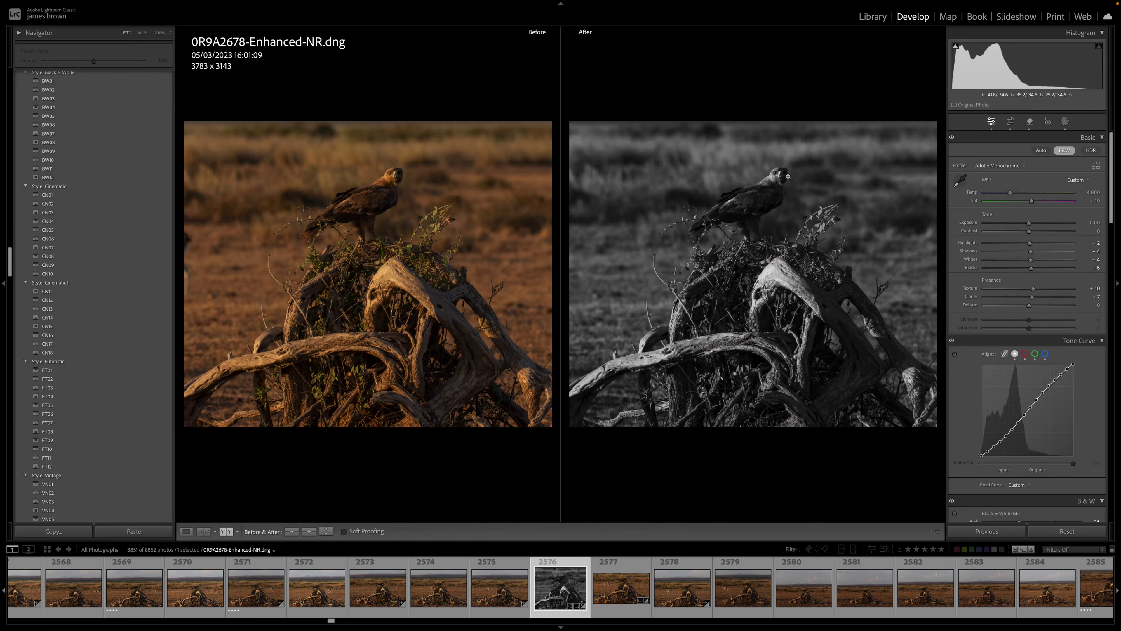
{"action": "left_click", "coordinate": [788, 177]}
{"action": "left_click_drag", "start_coordinate": [761, 183], "coordinate": [824, 188]}
{"action": "left_click_drag", "start_coordinate": [797, 116], "coordinate": [815, 116]}
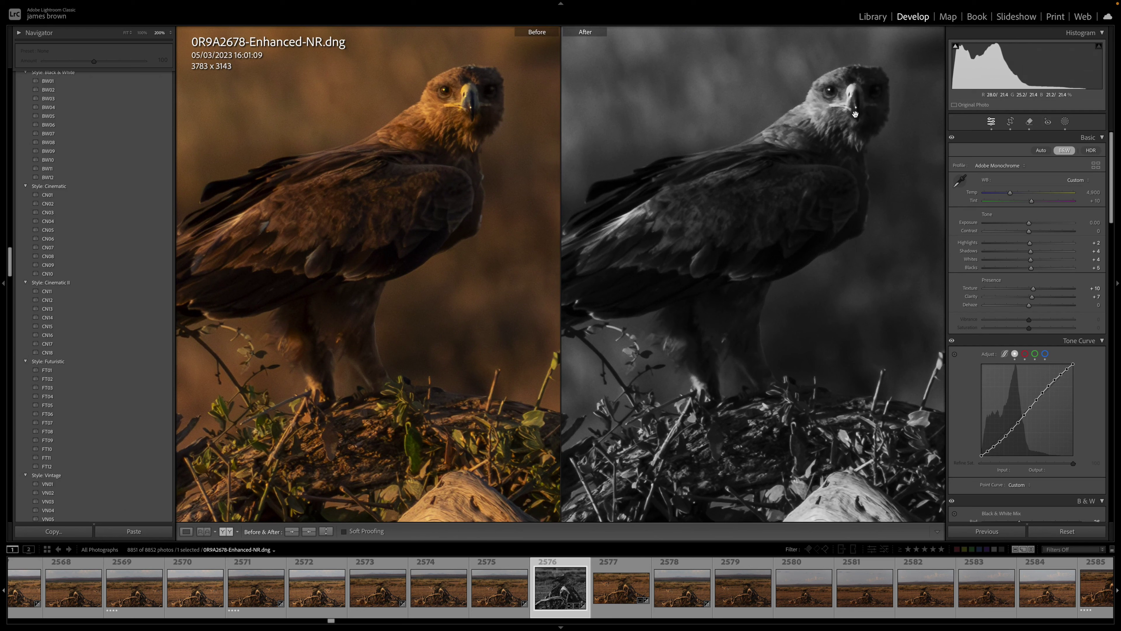
{"action": "left_click_drag", "start_coordinate": [687, 199], "coordinate": [766, 168]}
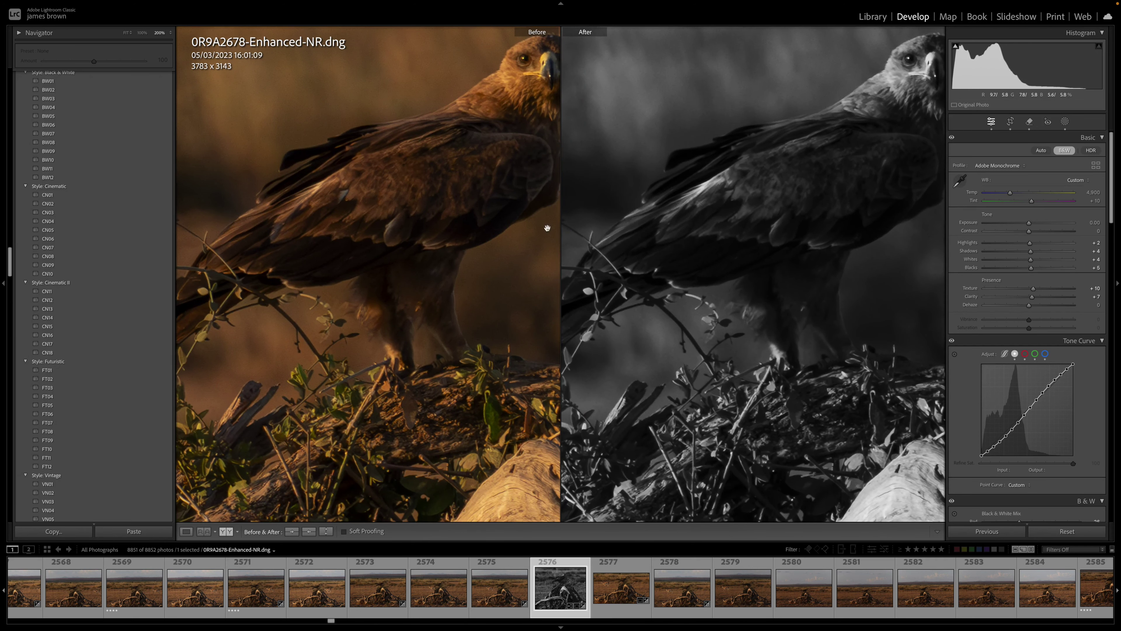
{"action": "key", "text": "y"}
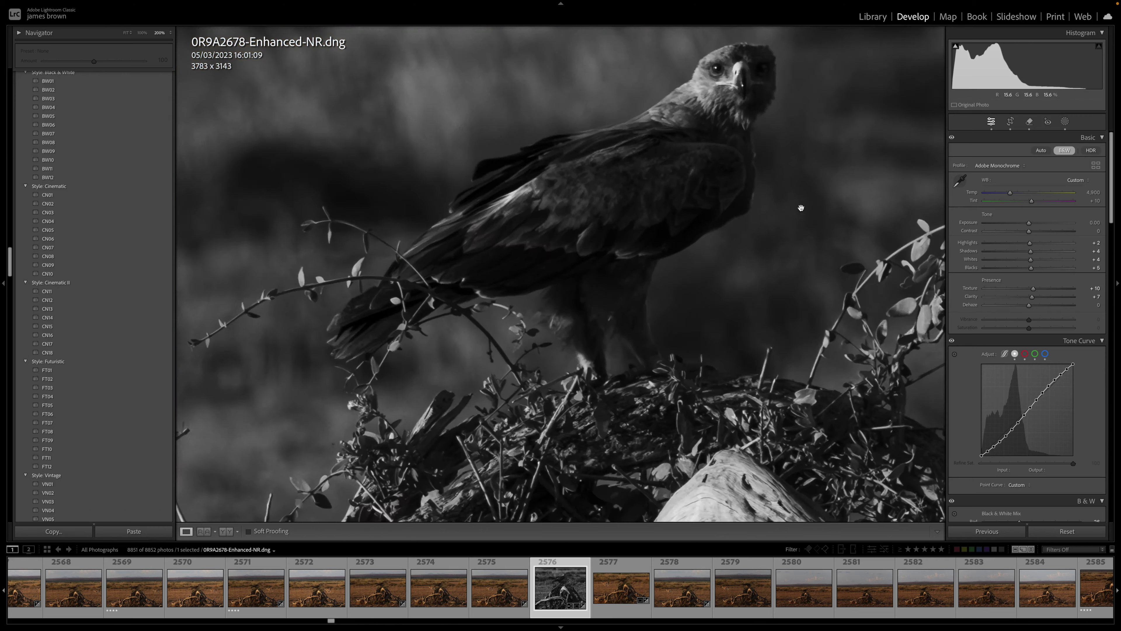
{"action": "left_click", "coordinate": [608, 199]}
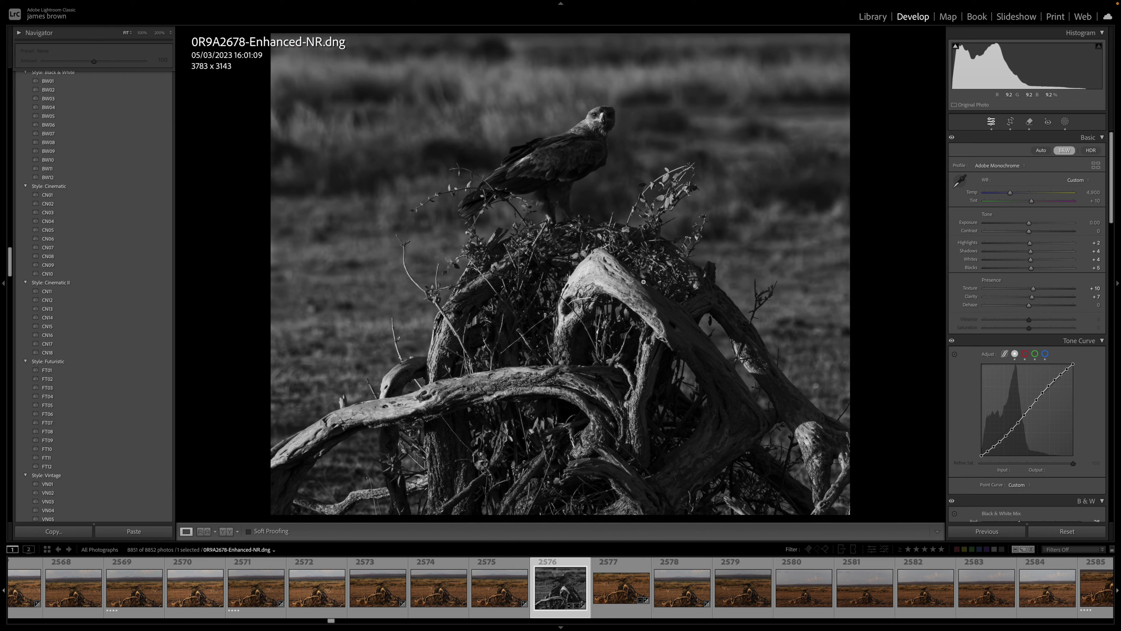
- Send the photo to Photoshop for editing and duplicate its Background layer
{"action": "right_click", "coordinate": [511, 239]}
{"action": "mouse_move", "coordinate": [574, 319]}
{"action": "left_click", "coordinate": [651, 321]}
{"action": "mouse_move", "coordinate": [403, 617]}
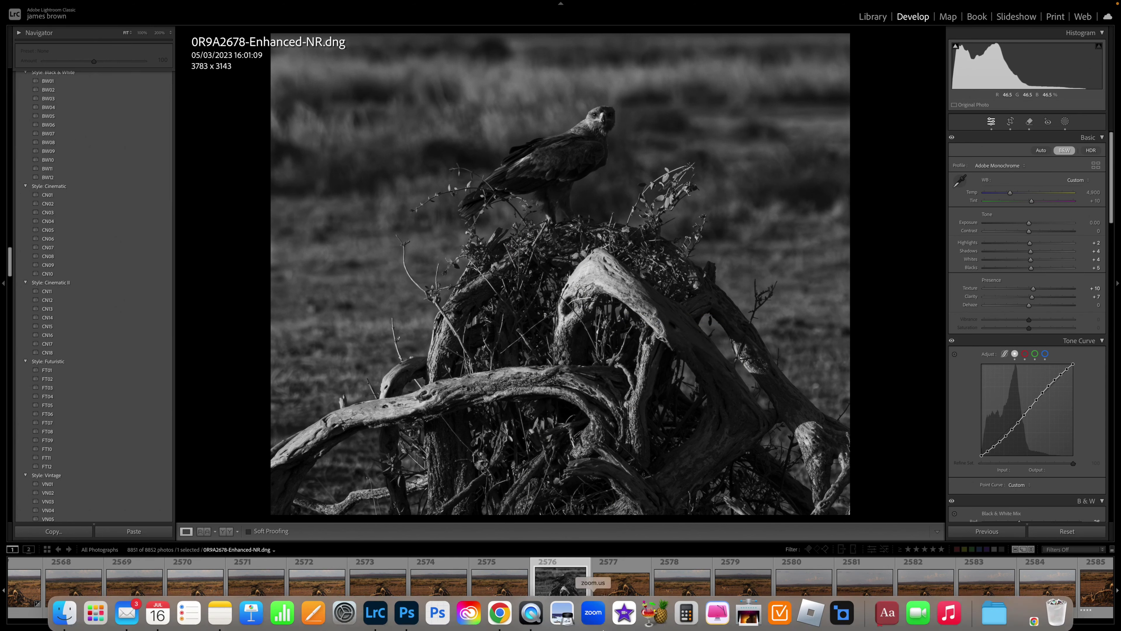
{"action": "left_click", "coordinate": [408, 617]}
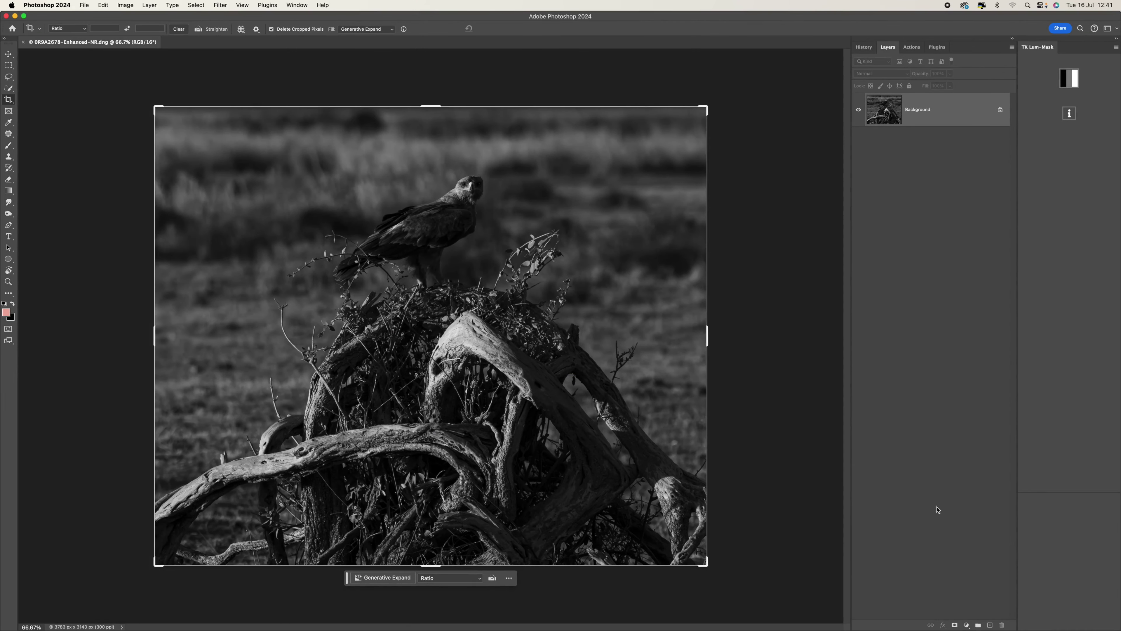
{"action": "key", "text": "super+j"}
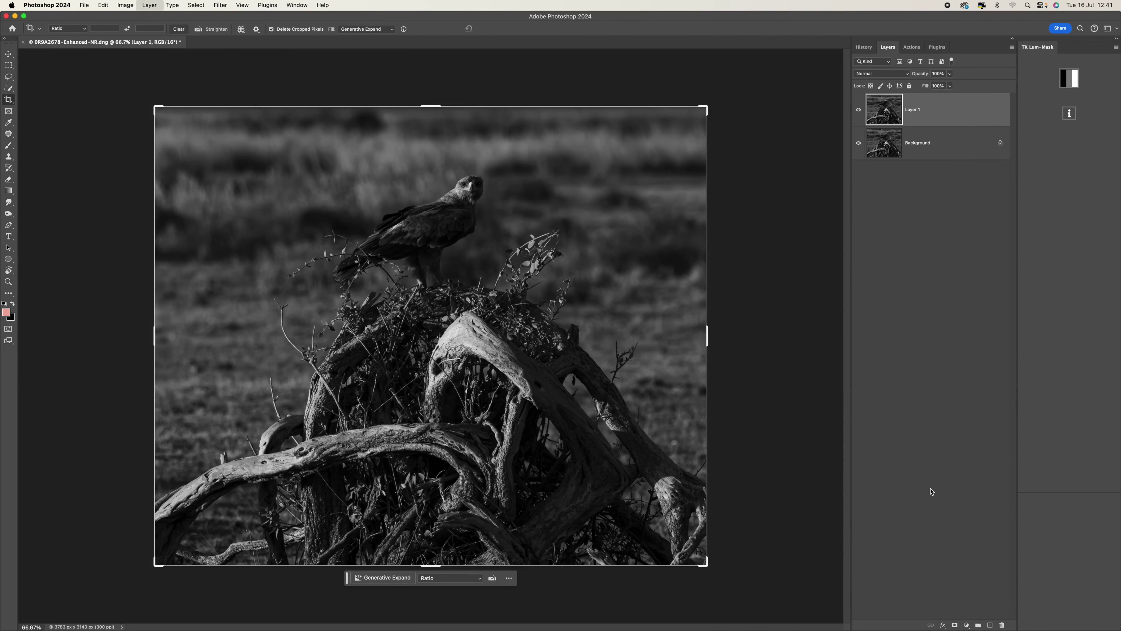
- Add a Curves adjustment layer with the midtones raised to output 147, and invert its mask to black
{"action": "left_click", "coordinate": [966, 626]}
{"action": "left_click", "coordinate": [993, 495]}
{"action": "left_click_drag", "start_coordinate": [907, 262], "coordinate": [907, 252]}
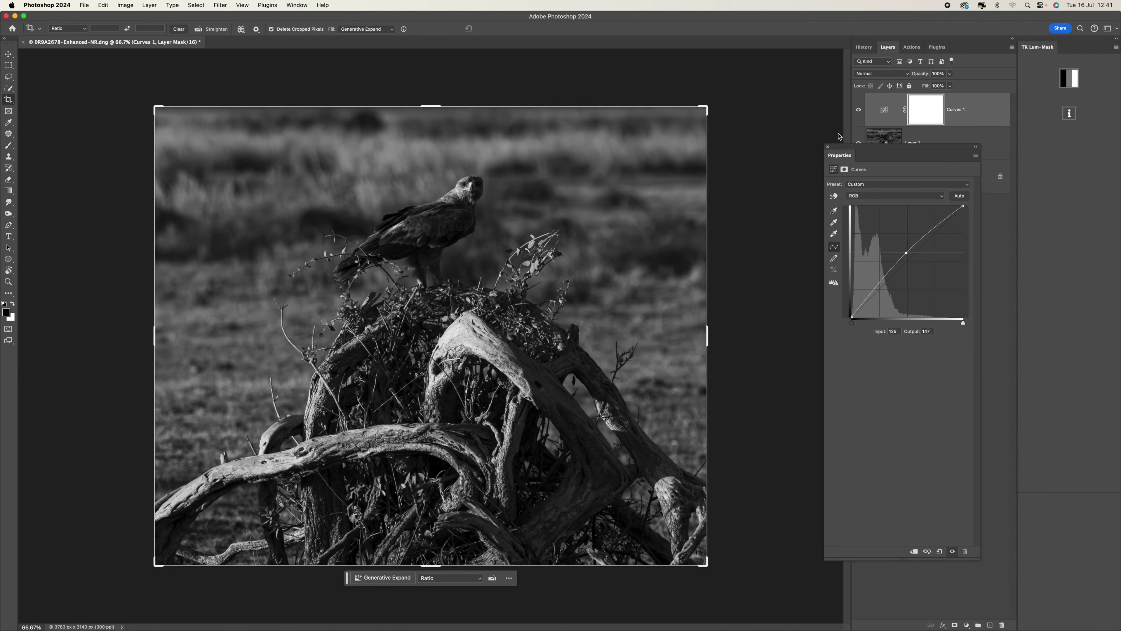
{"action": "left_click", "coordinate": [828, 148]}
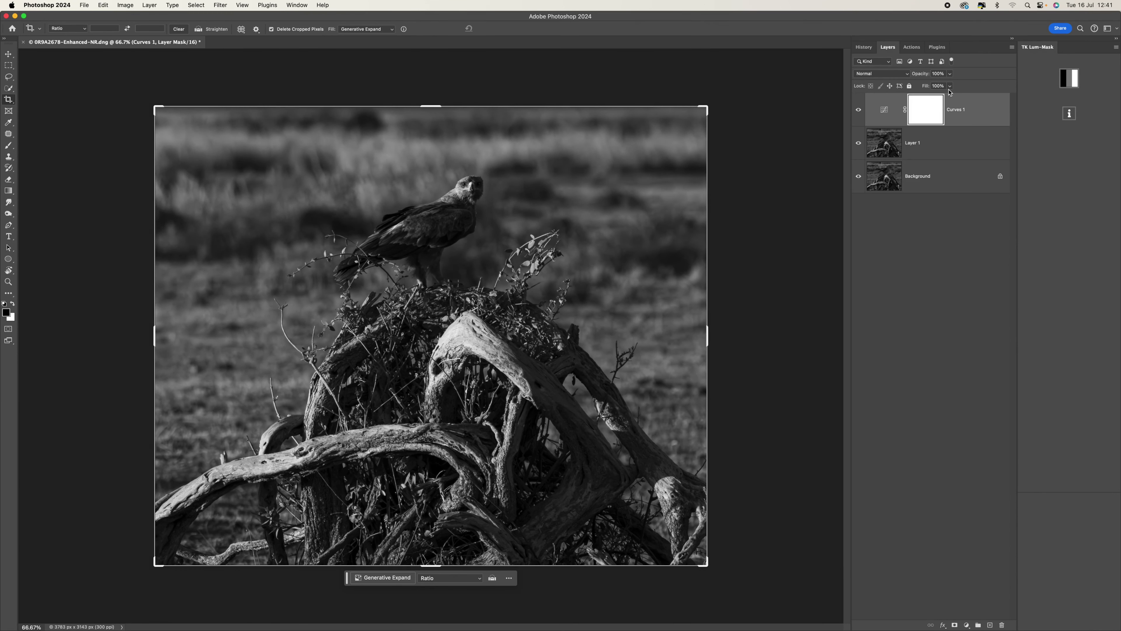
{"action": "key", "text": "super+i"}
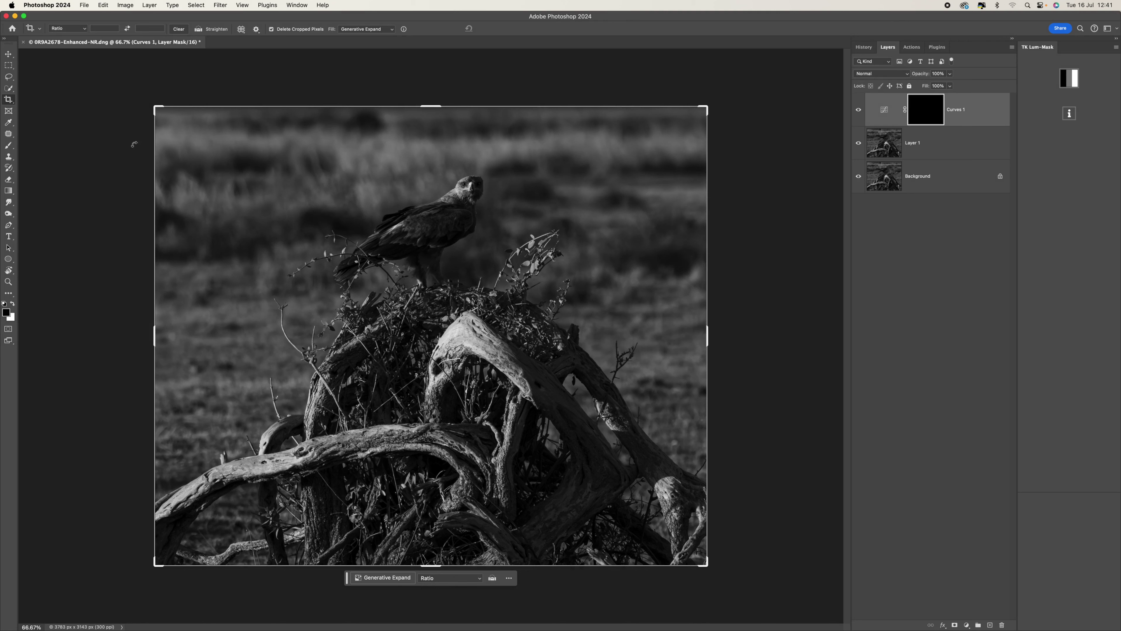
- Set up a white Soft Round brush with 0% hardness and 40% flow
{"action": "left_click", "coordinate": [11, 147]}
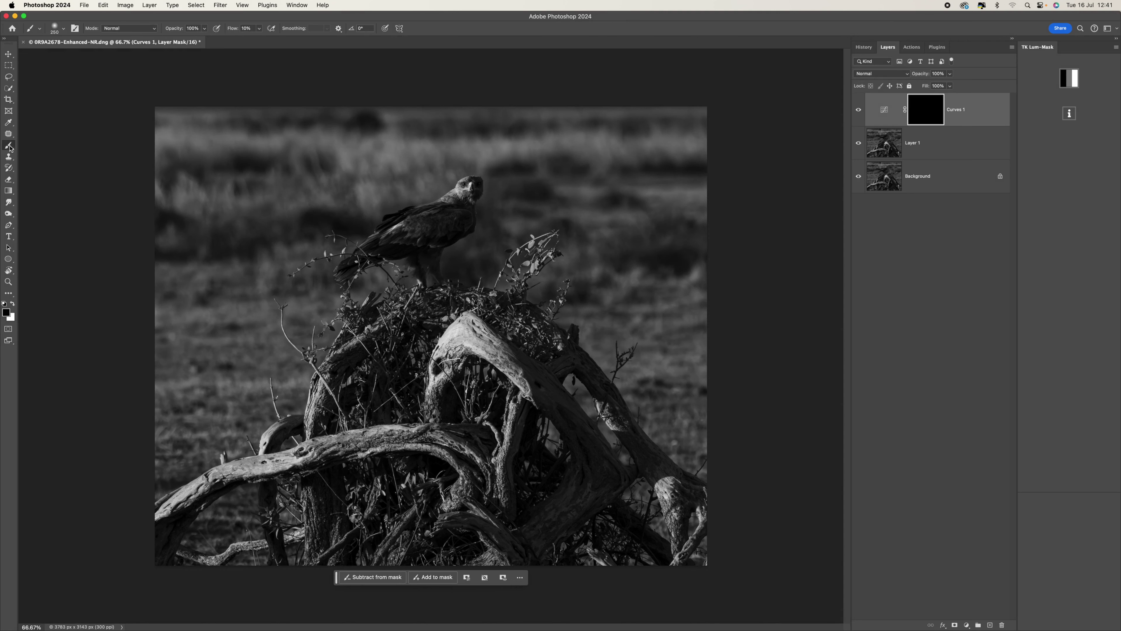
{"action": "left_click", "coordinate": [12, 305]}
{"action": "left_click", "coordinate": [64, 29]}
{"action": "key", "text": "Tab"}
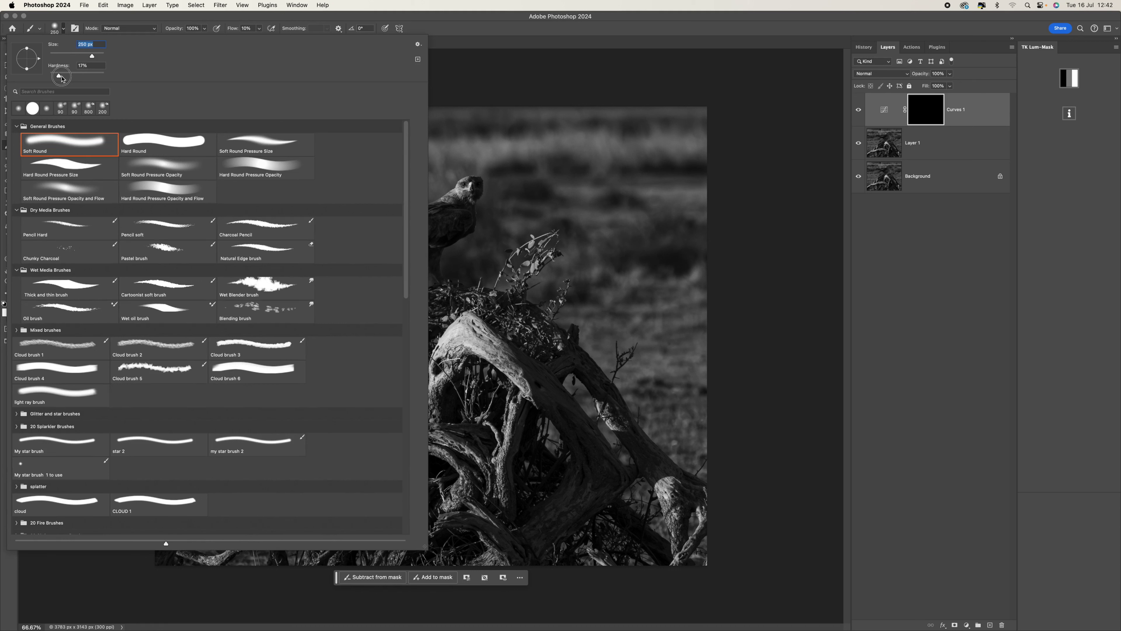
{"action": "left_click", "coordinate": [53, 150]}
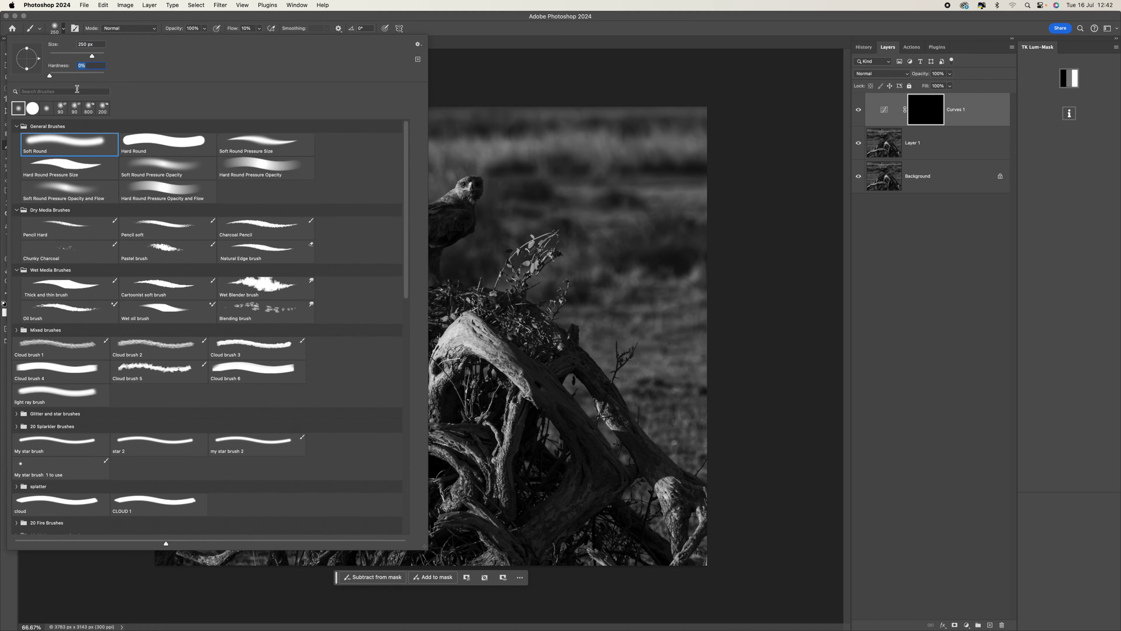
{"action": "left_click", "coordinate": [260, 16]}
{"action": "left_click", "coordinate": [259, 29]}
{"action": "left_click_drag", "start_coordinate": [258, 38], "coordinate": [271, 41]}
- Paint white on the Curves mask with a 125 px brush to brighten the central arched branch
{"action": "key", "text": "super+1"}
{"action": "key", "text": "bracketleft"}
{"action": "key", "text": "bracketleft"}
{"action": "key", "text": "bracketleft"}
{"action": "key", "text": "bracketleft"}
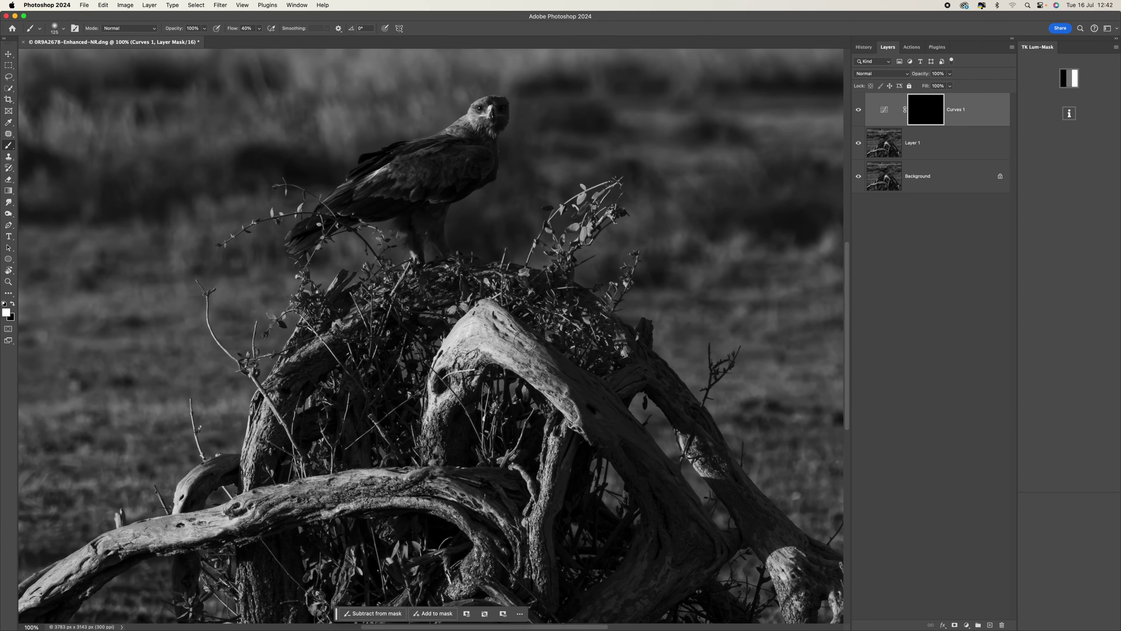
{"action": "mouse_move", "coordinate": [526, 370]}
{"action": "left_mouse_down"}
{"action": "mouse_move", "coordinate": [580, 435]}
{"action": "mouse_move", "coordinate": [498, 353]}
{"action": "left_mouse_up"}
{"action": "mouse_move", "coordinate": [443, 401]}
{"action": "left_mouse_down"}
{"action": "mouse_move", "coordinate": [452, 362]}
{"action": "mouse_move", "coordinate": [449, 371]}
{"action": "mouse_move", "coordinate": [533, 327]}
{"action": "mouse_move", "coordinate": [633, 241]}
{"action": "left_mouse_up"}
- Resize the brush to 100 px and brighten the long lower branch and the sides of the central arch on the Curves mask
{"action": "key", "text": "bracketleft"}
{"action": "key", "text": "bracketleft"}
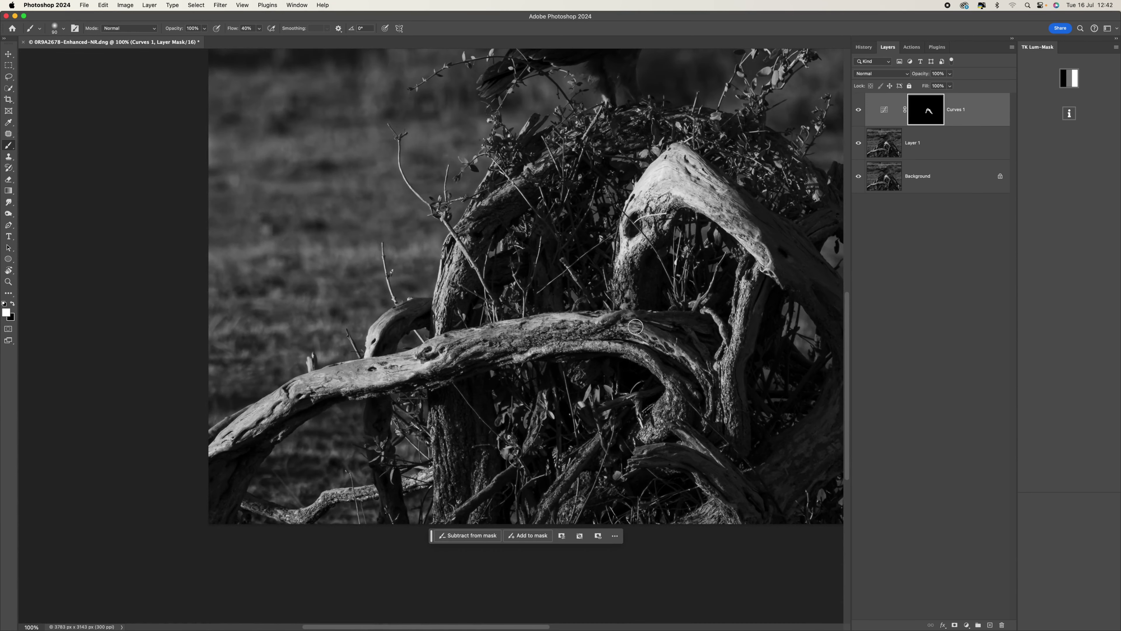
{"action": "key", "text": "bracketright"}
{"action": "mouse_move", "coordinate": [463, 348]}
{"action": "left_mouse_down"}
{"action": "mouse_move", "coordinate": [325, 388]}
{"action": "mouse_move", "coordinate": [223, 440]}
{"action": "left_mouse_up"}
{"action": "mouse_move", "coordinate": [554, 339]}
{"action": "left_mouse_down"}
{"action": "mouse_move", "coordinate": [658, 351]}
{"action": "mouse_move", "coordinate": [642, 353]}
{"action": "mouse_move", "coordinate": [678, 407]}
{"action": "mouse_move", "coordinate": [644, 434]}
{"action": "mouse_move", "coordinate": [687, 439]}
{"action": "mouse_move", "coordinate": [683, 431]}
{"action": "mouse_move", "coordinate": [713, 449]}
{"action": "mouse_move", "coordinate": [639, 464]}
{"action": "mouse_move", "coordinate": [693, 441]}
{"action": "mouse_move", "coordinate": [749, 442]}
{"action": "mouse_move", "coordinate": [735, 406]}
{"action": "mouse_move", "coordinate": [757, 251]}
{"action": "left_mouse_up"}
{"action": "left_click_drag", "start_coordinate": [725, 354], "coordinate": [711, 323]}
{"action": "mouse_move", "coordinate": [636, 253]}
{"action": "left_mouse_down"}
{"action": "mouse_move", "coordinate": [632, 208]}
{"action": "mouse_move", "coordinate": [633, 224]}
{"action": "left_mouse_up"}
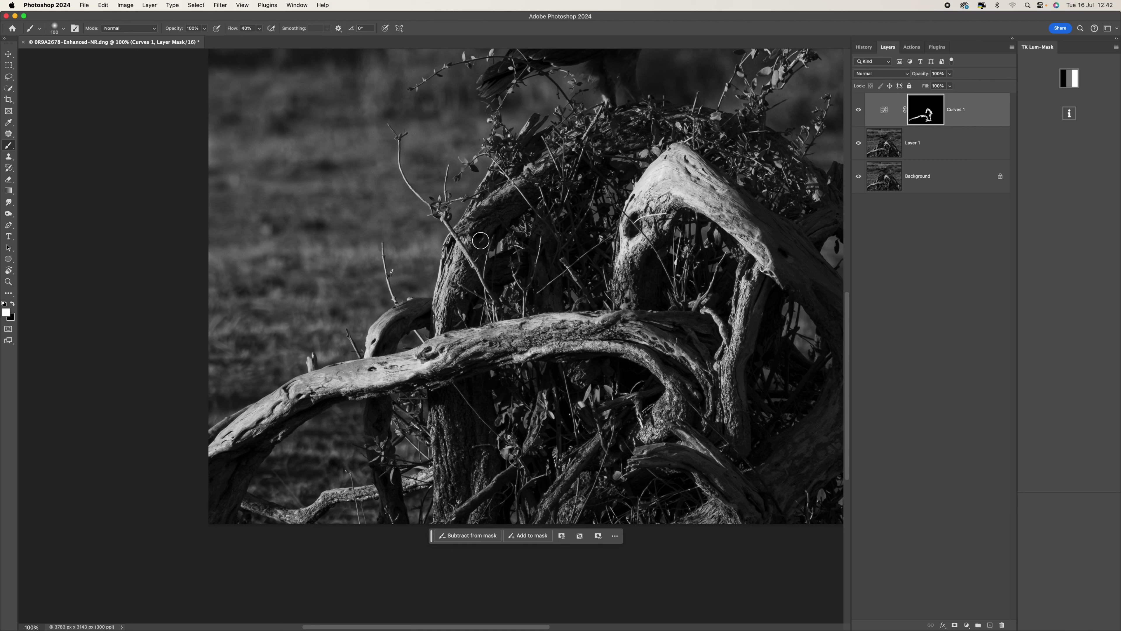
- Paint white on the Curves 1 mask with the 100 px brush to brighten the left upright branch and the lower roots
{"action": "mouse_move", "coordinate": [498, 208]}
{"action": "left_mouse_down"}
{"action": "mouse_move", "coordinate": [566, 147]}
{"action": "mouse_move", "coordinate": [508, 193]}
{"action": "mouse_move", "coordinate": [494, 174]}
{"action": "left_mouse_up"}
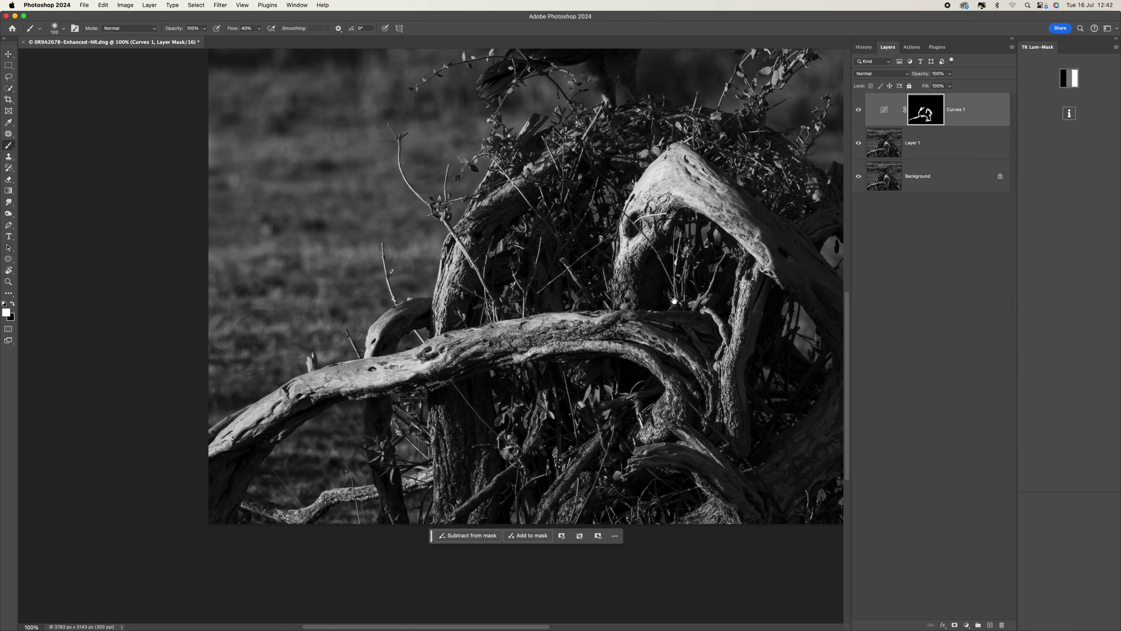
{"action": "scroll", "coordinate": [615, 308], "scroll_direction": "down", "scroll_amount": 5}
{"action": "scroll", "coordinate": [615, 308], "scroll_direction": "right", "scroll_amount": 3}
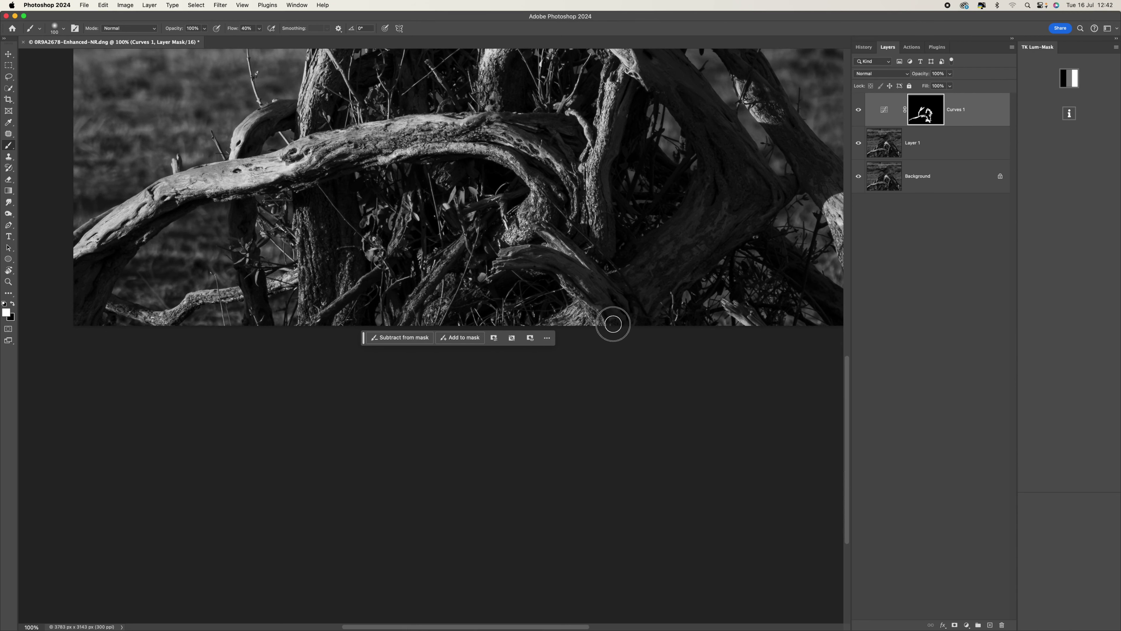
- Enlarge the brush to 150 px and brighten the trunk at the stump's lower right on the Curves 1 mask
{"action": "scroll", "coordinate": [488, 388], "scroll_direction": "up", "scroll_amount": 10}
{"action": "scroll", "coordinate": [488, 388], "scroll_direction": "right", "scroll_amount": 10}
{"action": "key", "text": "bracketright"}
{"action": "key", "text": "bracketright"}
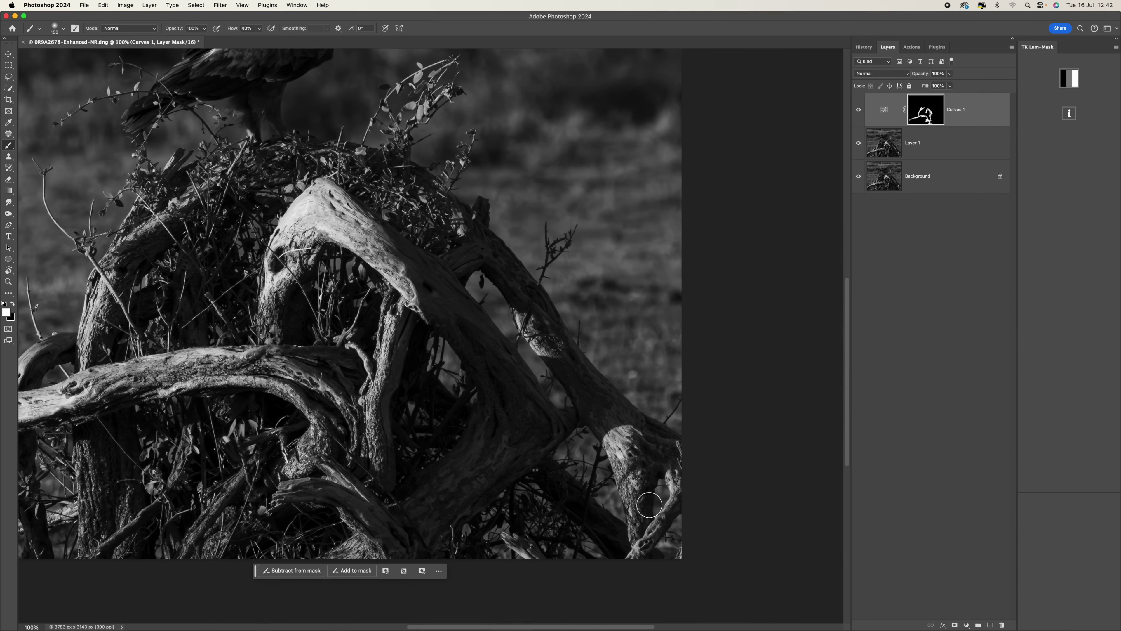
- Brighten the leafy twigs beside the bird and the foliage above the arch on the Curves 1 mask, using 175 and 100 px brushes
{"action": "scroll", "coordinate": [555, 330], "scroll_direction": "up", "scroll_amount": 5}
{"action": "scroll", "coordinate": [556, 330], "scroll_direction": "left", "scroll_amount": 5}
{"action": "key", "text": "bracketright"}
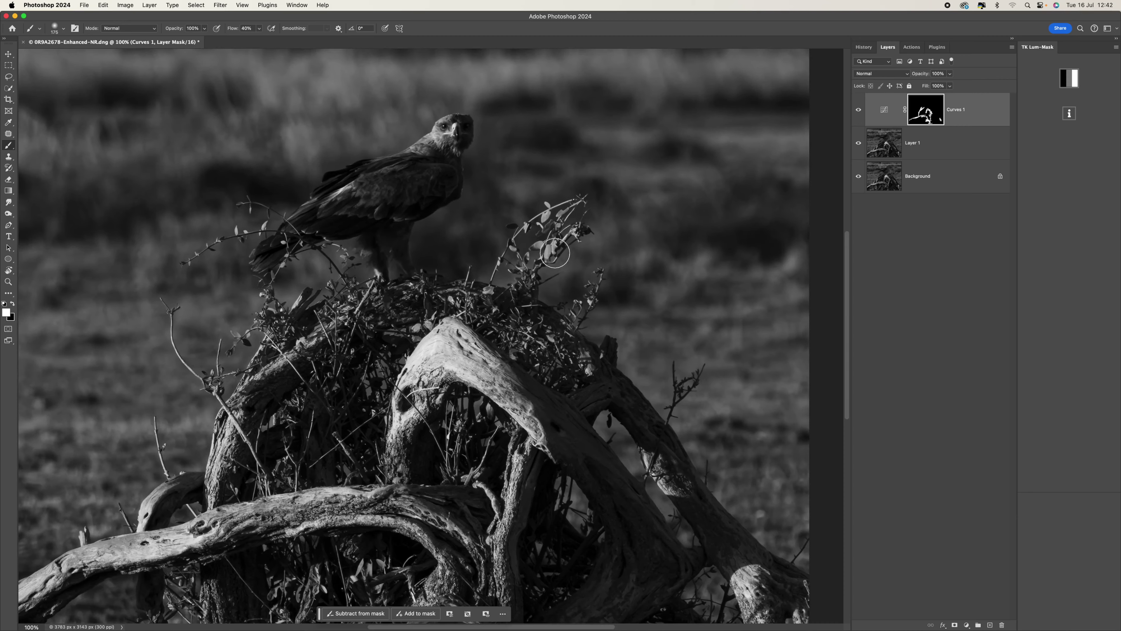
{"action": "key", "text": "bracketleft"}
{"action": "key", "text": "bracketleft"}
{"action": "key", "text": "bracketleft"}
{"action": "left_click", "coordinate": [536, 345]}
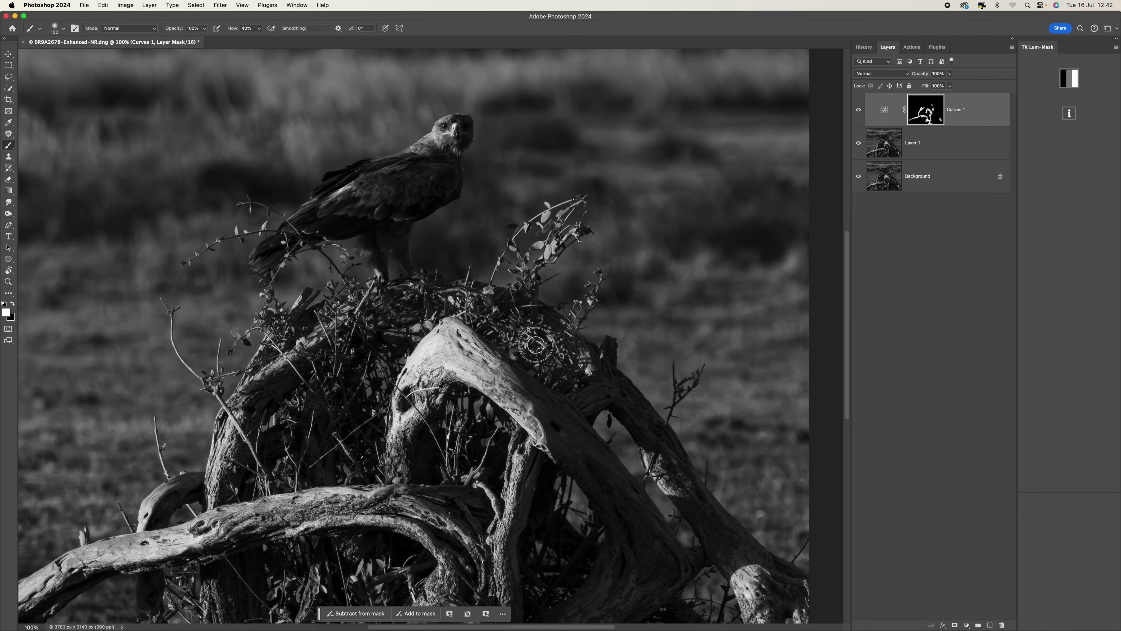
- Brighten the bird's wing and tail feathers on the Curves 1 mask with a 60 px brush
{"action": "key", "text": "super+plus"}
{"action": "mouse_move", "coordinate": [408, 294]}
{"action": "left_mouse_down"}
{"action": "mouse_move", "coordinate": [606, 485]}
{"action": "mouse_move", "coordinate": [631, 416]}
{"action": "left_mouse_up"}
{"action": "key", "text": "bracketleft"}
{"action": "key", "text": "bracketleft"}
{"action": "key", "text": "bracketleft"}
{"action": "key", "text": "bracketleft"}
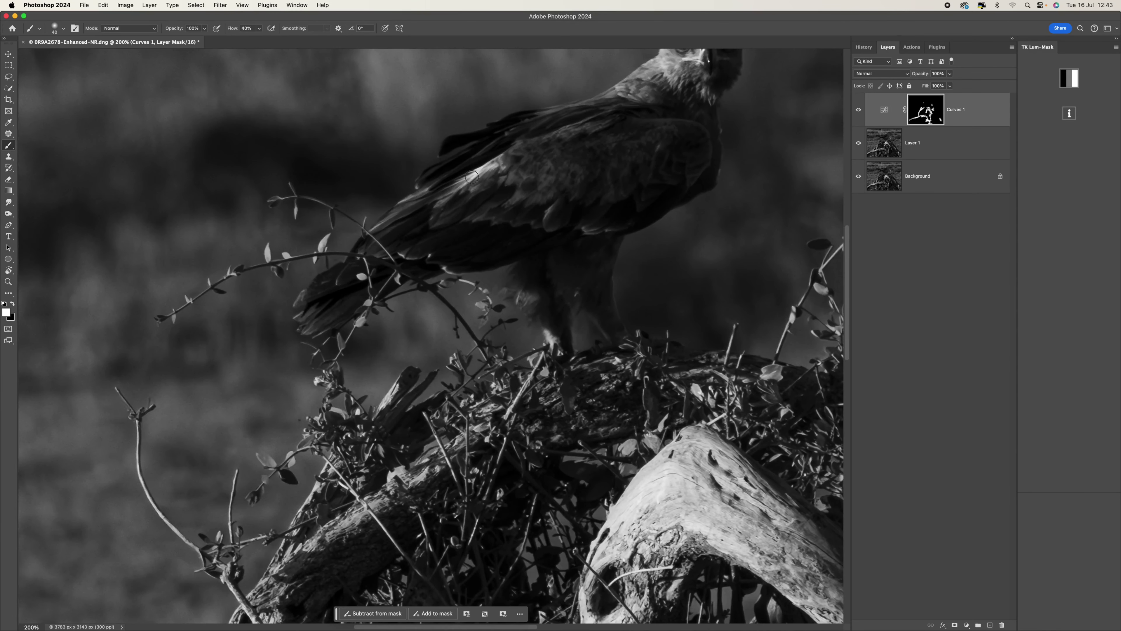
{"action": "left_click_drag", "start_coordinate": [434, 191], "coordinate": [405, 203]}
{"action": "mouse_move", "coordinate": [380, 230]}
{"action": "left_mouse_down"}
{"action": "mouse_move", "coordinate": [349, 285]}
{"action": "mouse_move", "coordinate": [301, 296]}
{"action": "mouse_move", "coordinate": [303, 325]}
{"action": "mouse_move", "coordinate": [322, 325]}
{"action": "mouse_move", "coordinate": [326, 306]}
{"action": "mouse_move", "coordinate": [309, 297]}
{"action": "left_mouse_up"}
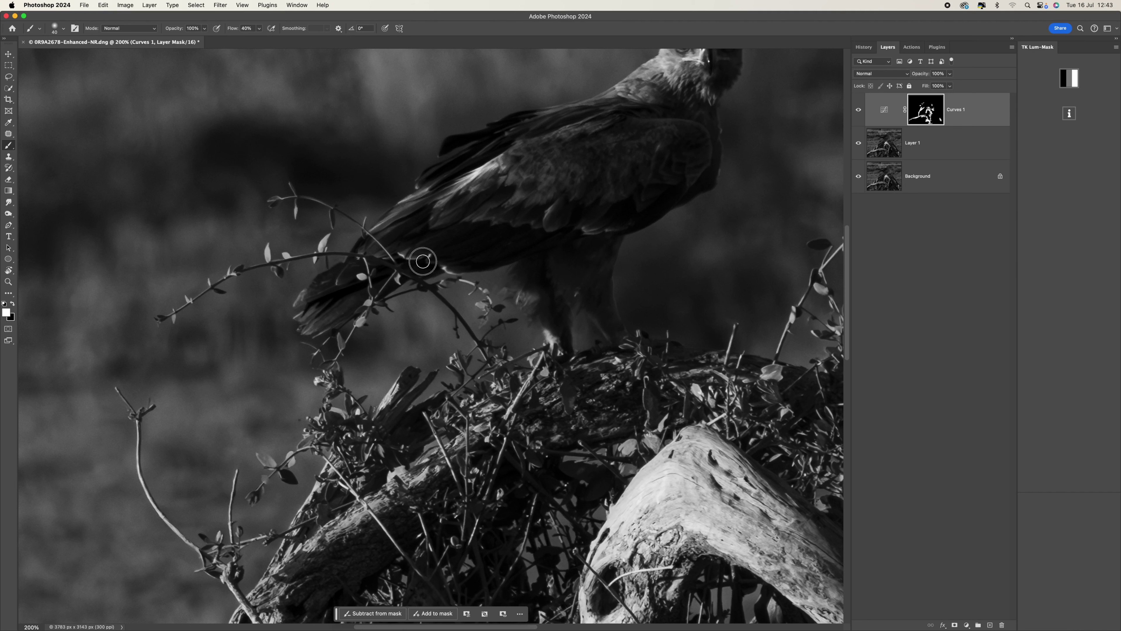
- Brighten the bird's legs, chest edge and head on the Curves 1 mask, reducing the brush to 50 px
{"action": "mouse_move", "coordinate": [517, 302]}
{"action": "left_mouse_down"}
{"action": "mouse_move", "coordinate": [530, 297]}
{"action": "mouse_move", "coordinate": [553, 345]}
{"action": "mouse_move", "coordinate": [605, 338]}
{"action": "left_mouse_up"}
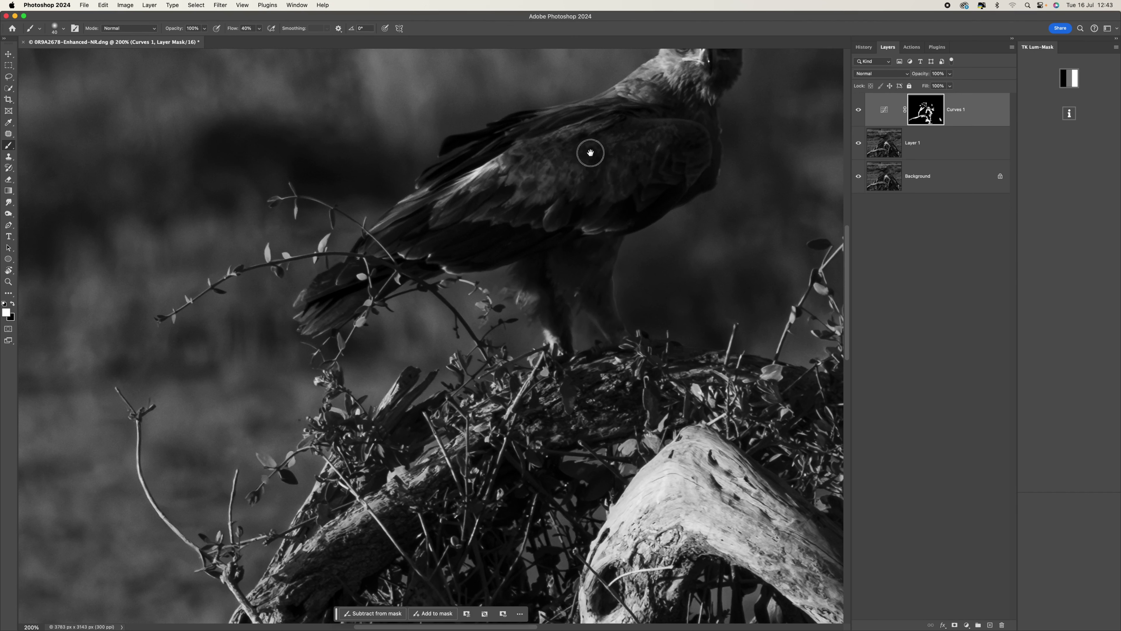
{"action": "left_click_drag", "start_coordinate": [588, 153], "coordinate": [551, 260]}
{"action": "key", "text": "bracketleft"}
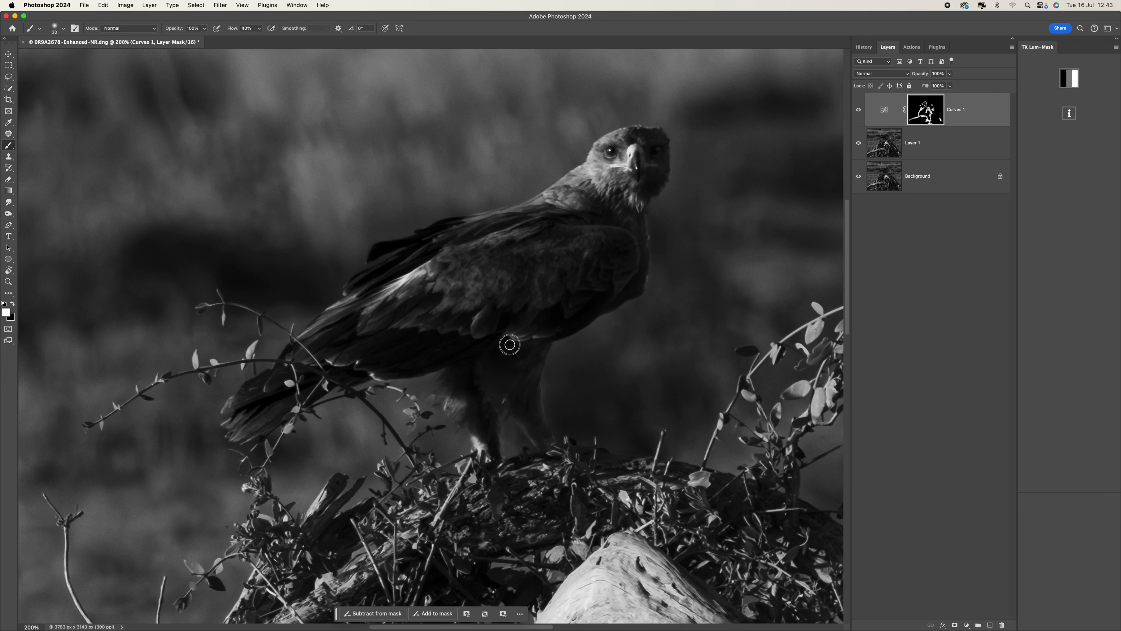
- Compare the whole image with and without the Curves 1 dodging layer
{"action": "key", "text": "super+minus"}
{"action": "key", "text": "super+minus"}
{"action": "key", "text": "super+minus"}
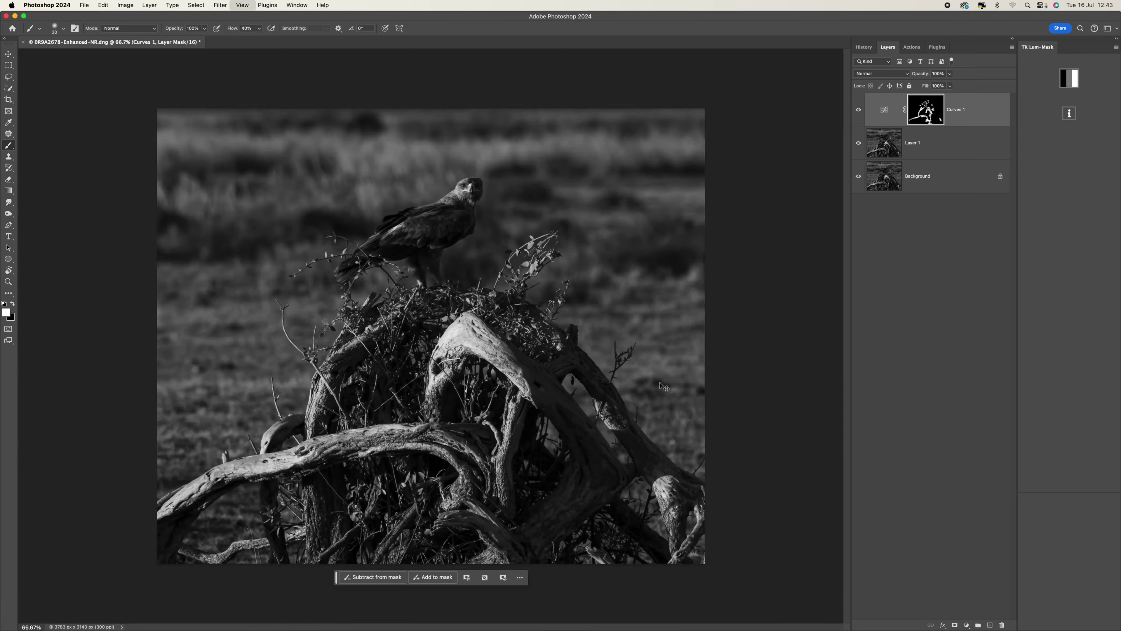
{"action": "left_click", "coordinate": [857, 113]}
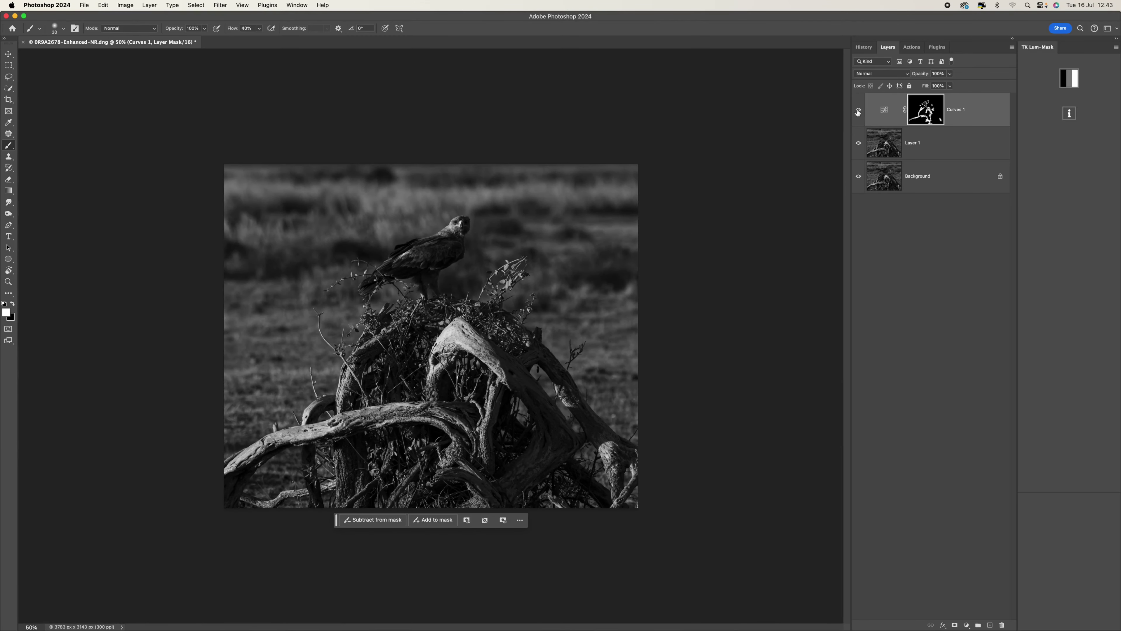
{"action": "left_click", "coordinate": [858, 113]}
{"action": "key", "text": "super+plus"}
{"action": "left_click", "coordinate": [858, 113]}
{"action": "left_click", "coordinate": [857, 113]}
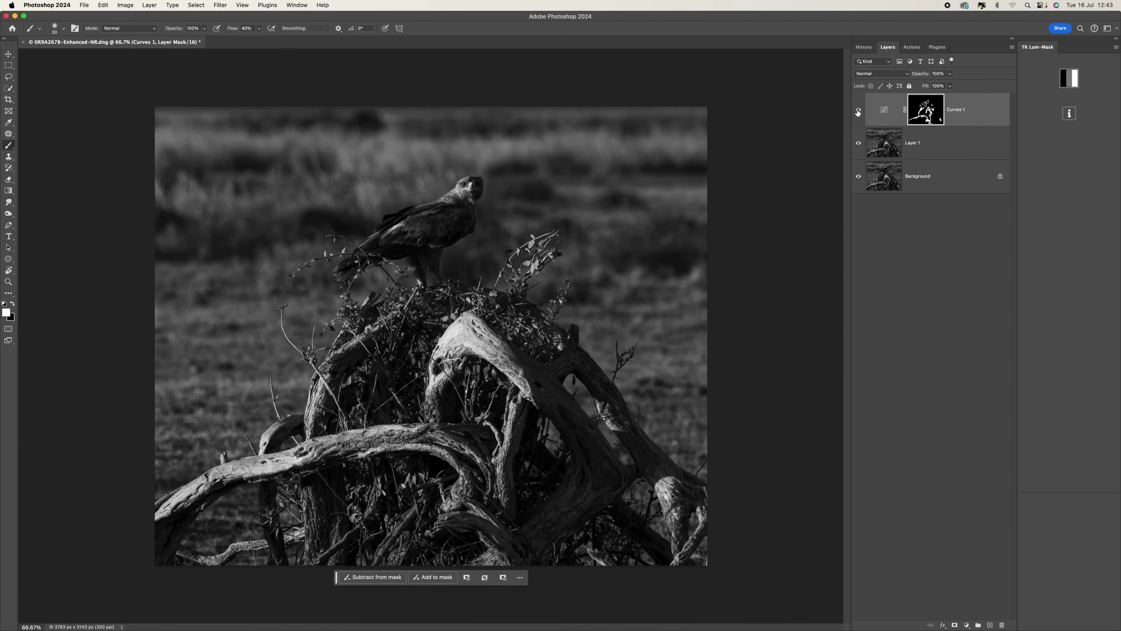
{"action": "left_click", "coordinate": [857, 113]}
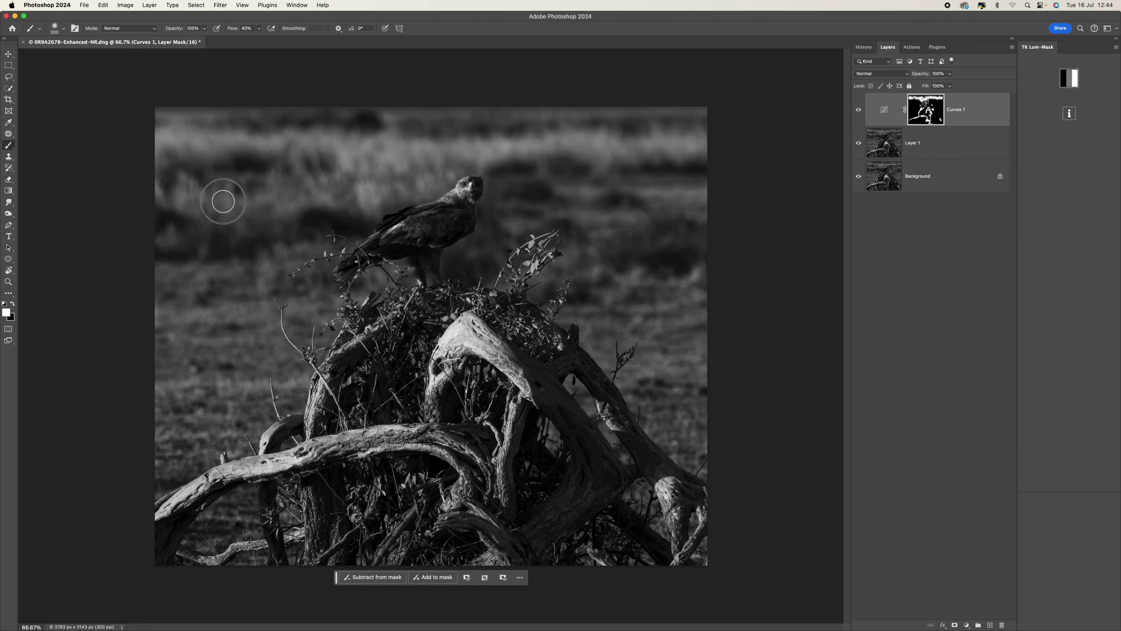
- Brighten the background grass and stump base on the Curves 1 mask with 200 to 500 px brushes, and check the mask on its own
{"action": "key", "text": "bracketleft"}
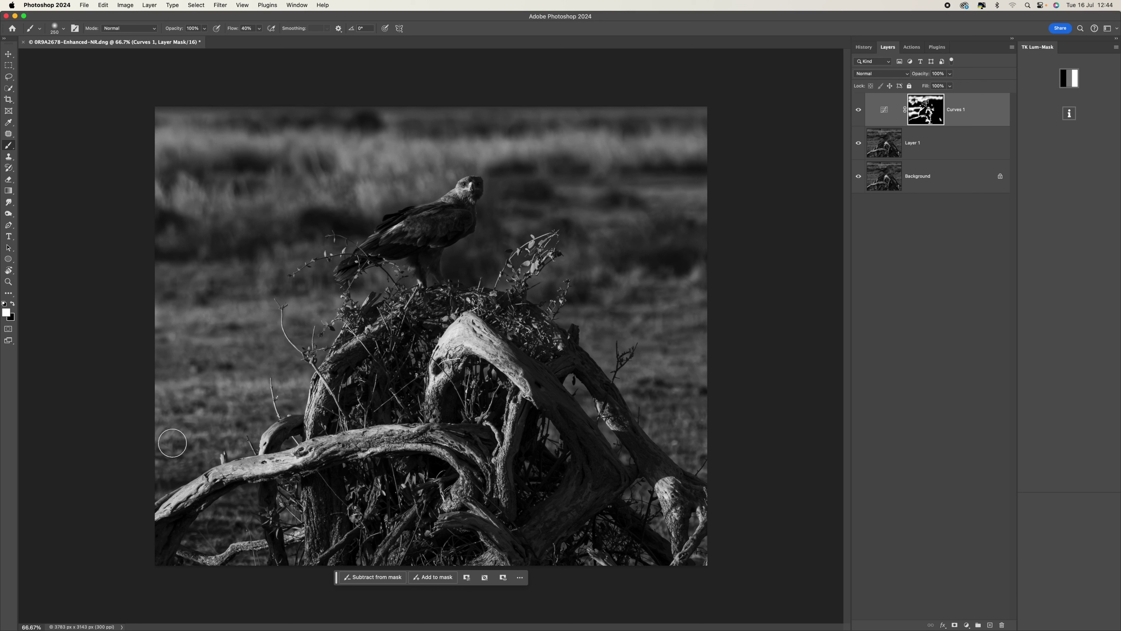
{"action": "key", "text": "bracketright"}
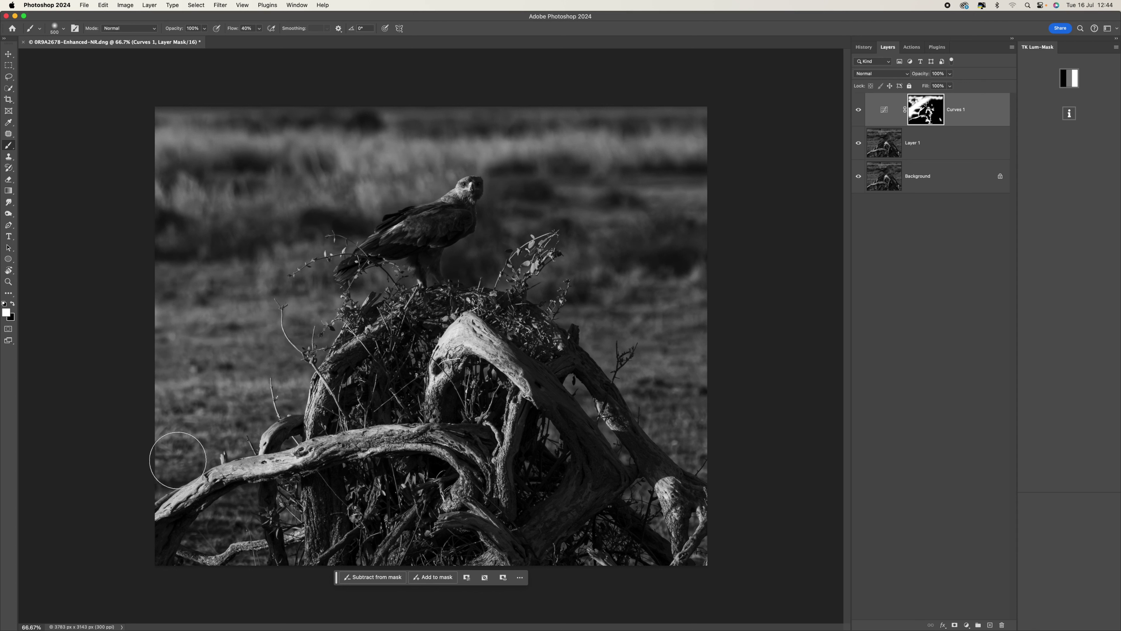
{"action": "key", "text": "bracketleft"}
{"action": "key", "text": "bracketleft"}
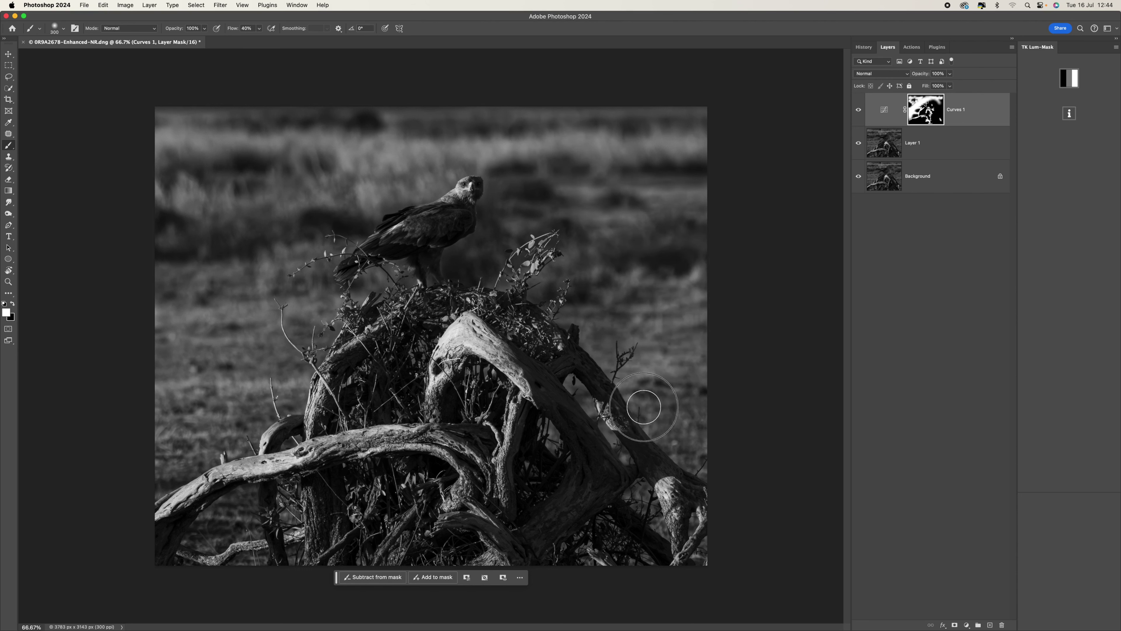
{"action": "left_click_drag", "start_coordinate": [497, 557], "coordinate": [382, 279]}
{"action": "left_click", "coordinate": [926, 110], "text": "alt"}
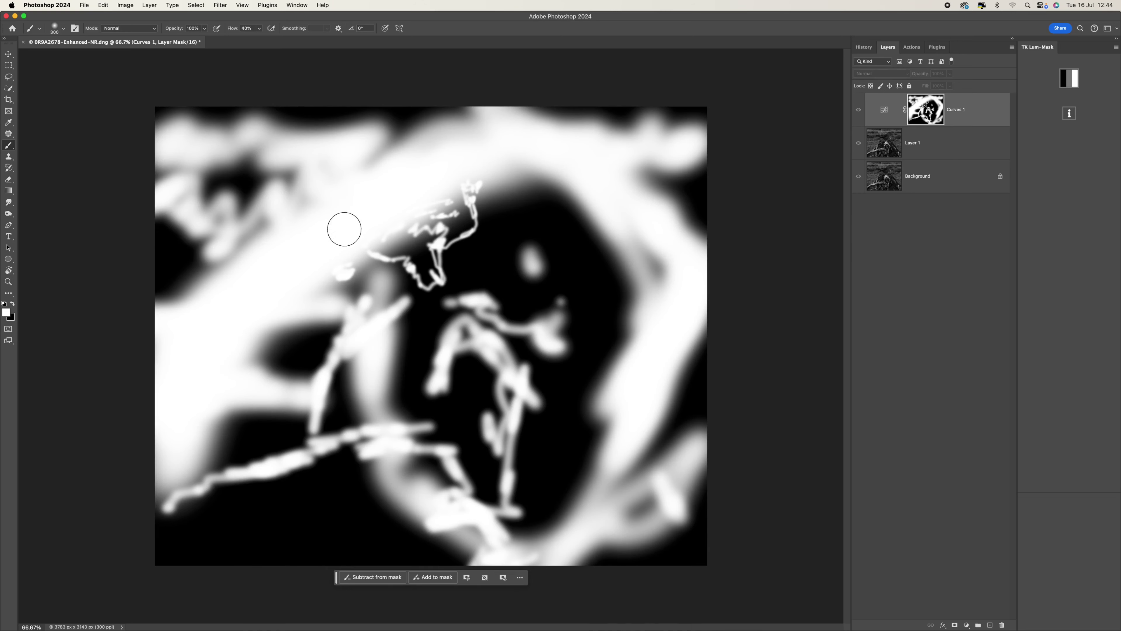
{"action": "left_click", "coordinate": [859, 111]}
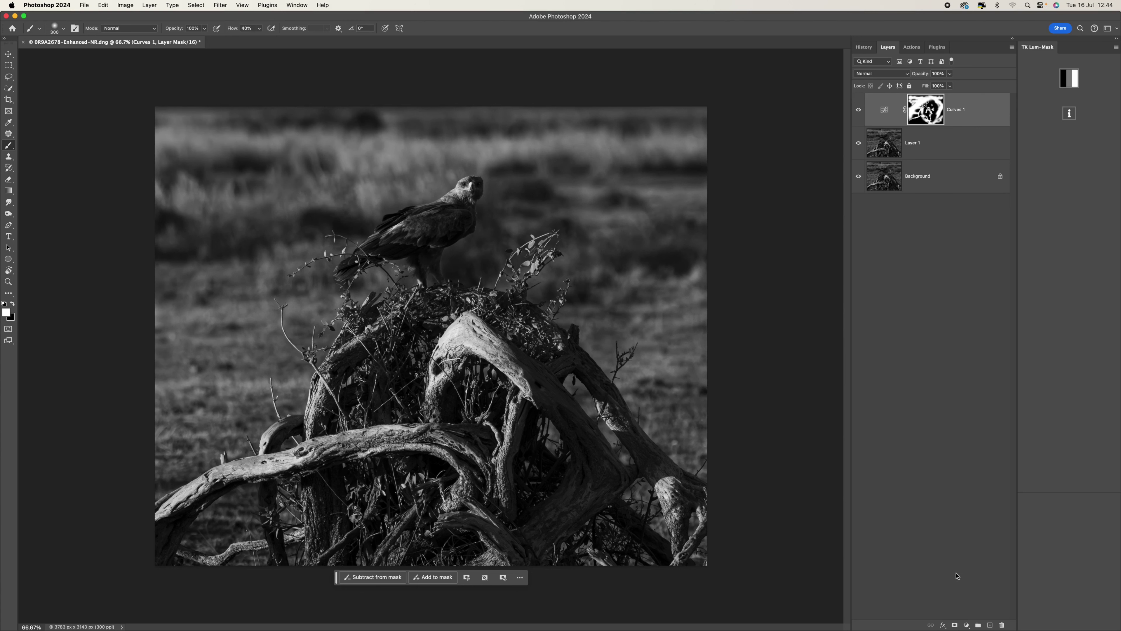
- Add a second Curves adjustment layer with input 136 lowered to output 118, and invert its mask to black
{"action": "left_click", "coordinate": [966, 625]}
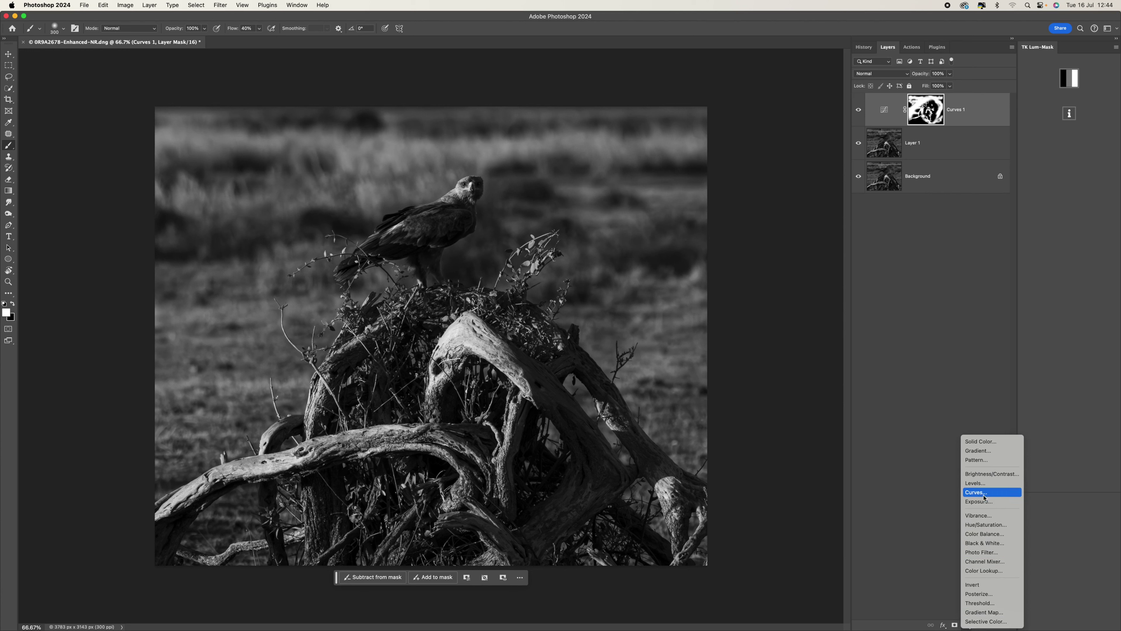
{"action": "left_click", "coordinate": [975, 492]}
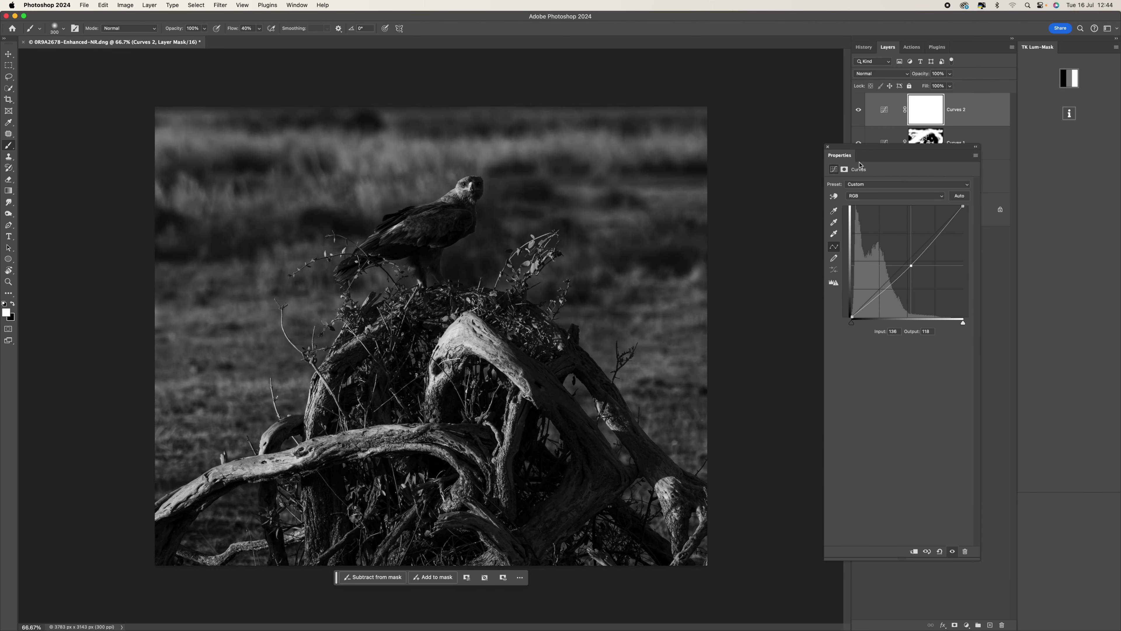
{"action": "left_click", "coordinate": [828, 146]}
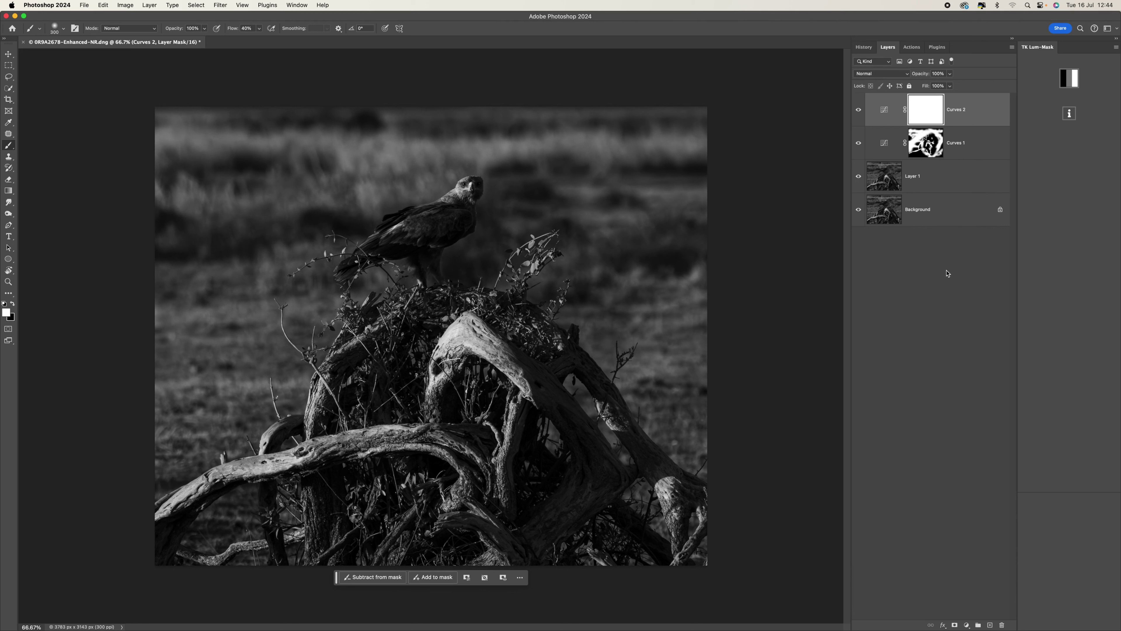
{"action": "key", "text": "super+i"}
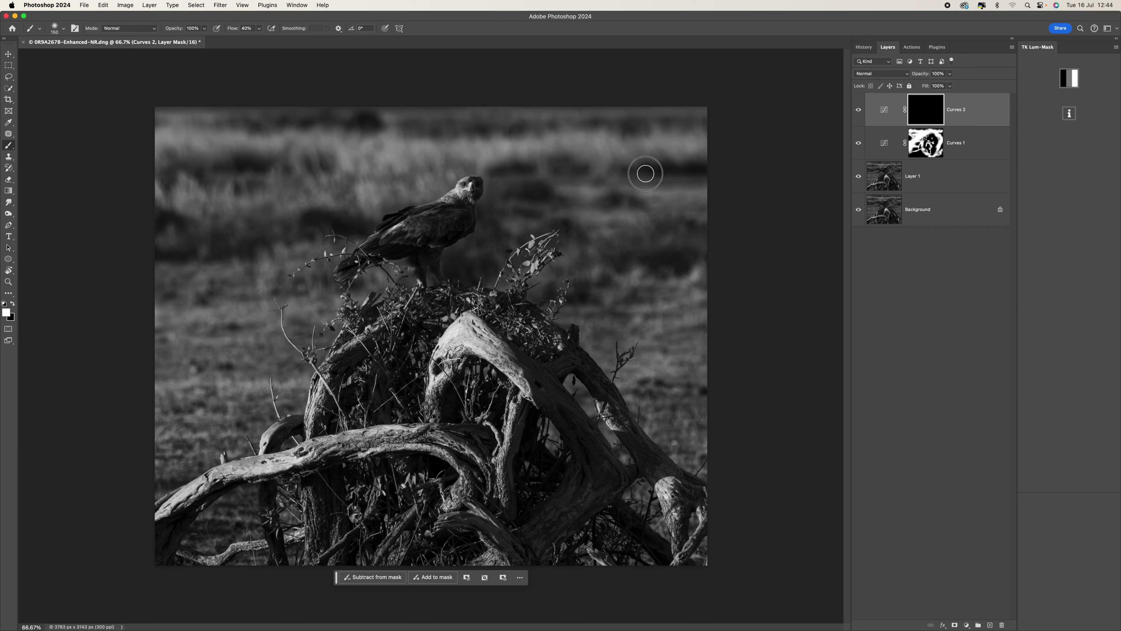
- Set the brush flow to 15% and paint the dark background grass patches on the Curves 2 mask with 250 and 200 px brushes
{"action": "mouse_move", "coordinate": [606, 179]}
{"action": "left_mouse_down"}
{"action": "mouse_move", "coordinate": [624, 192]}
{"action": "mouse_move", "coordinate": [612, 212]}
{"action": "left_mouse_up"}
{"action": "left_click_drag", "start_coordinate": [260, 29], "coordinate": [251, 48]}
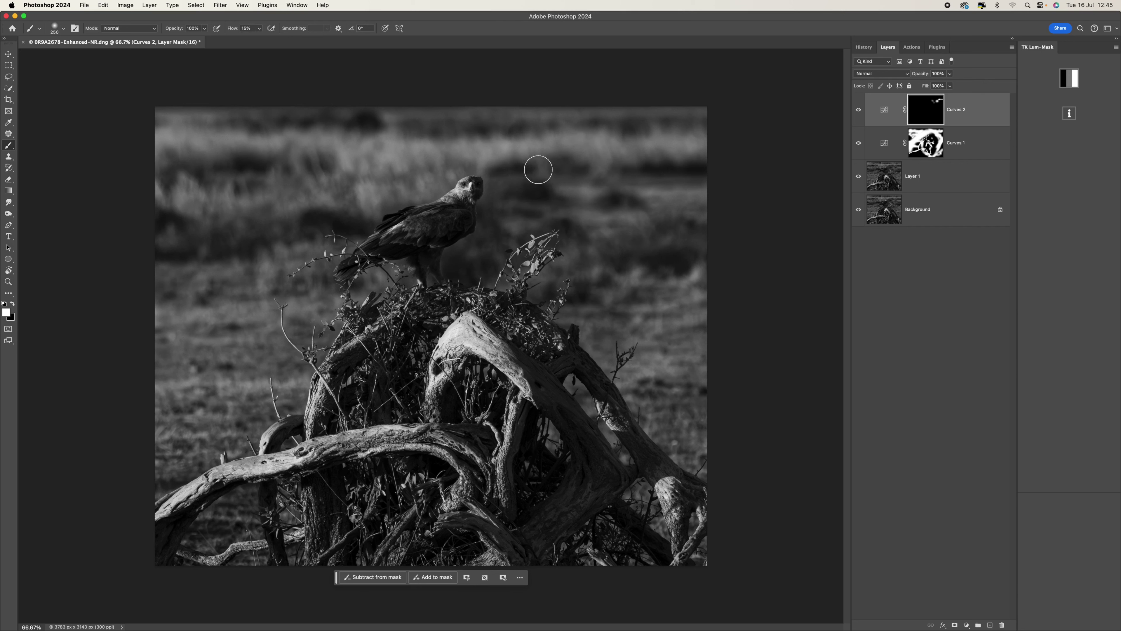
{"action": "key", "text": "bracketleft"}
{"action": "left_click_drag", "start_coordinate": [241, 164], "coordinate": [248, 167]}
{"action": "mouse_move", "coordinate": [174, 222]}
{"action": "left_mouse_down"}
{"action": "mouse_move", "coordinate": [154, 212]}
{"action": "mouse_move", "coordinate": [292, 246]}
{"action": "mouse_move", "coordinate": [374, 231]}
{"action": "mouse_move", "coordinate": [264, 285]}
{"action": "left_mouse_up"}
{"action": "left_click_drag", "start_coordinate": [231, 325], "coordinate": [239, 333]}
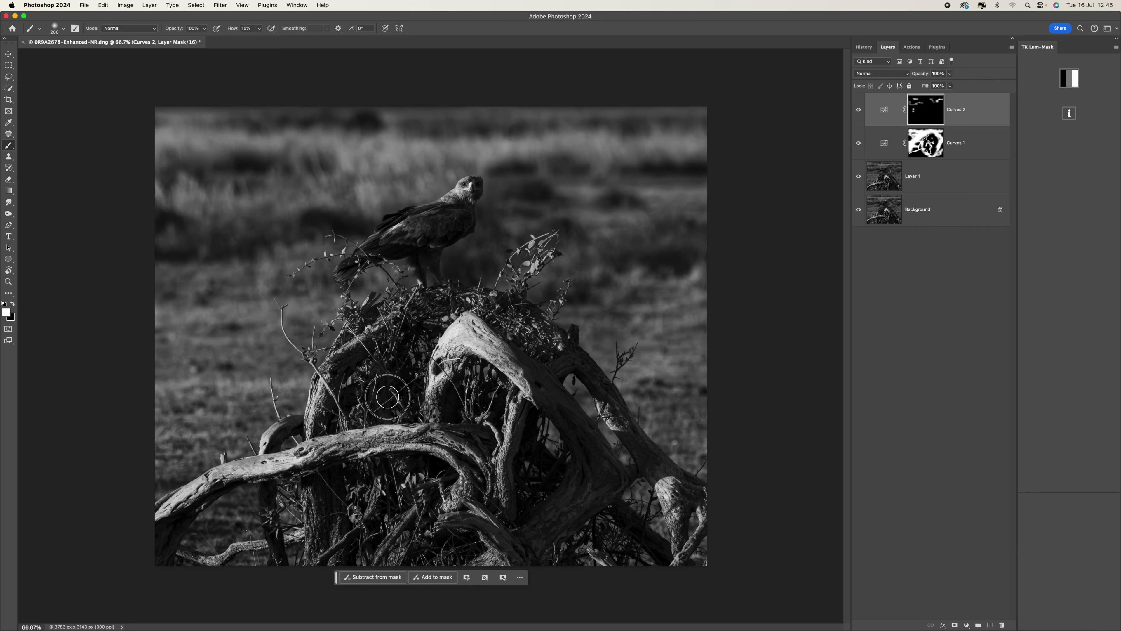
- Darken the shadows between and beneath the stump's branches on the Curves 2 mask with the 200 px brush
{"action": "mouse_move", "coordinate": [555, 365]}
{"action": "left_mouse_down"}
{"action": "mouse_move", "coordinate": [539, 360]}
{"action": "mouse_move", "coordinate": [514, 302]}
{"action": "left_mouse_up"}
{"action": "mouse_move", "coordinate": [511, 407]}
{"action": "left_mouse_down"}
{"action": "mouse_move", "coordinate": [509, 494]}
{"action": "mouse_move", "coordinate": [512, 463]}
{"action": "left_mouse_up"}
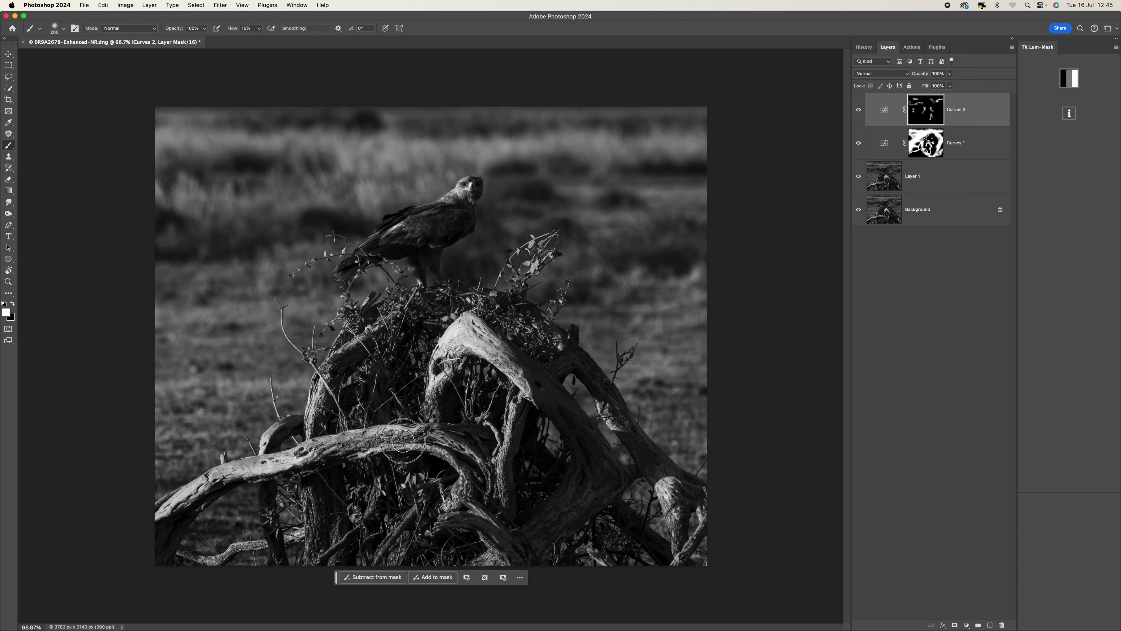
{"action": "left_click", "coordinate": [313, 482]}
{"action": "mouse_move", "coordinate": [313, 483]}
{"action": "left_mouse_down"}
{"action": "mouse_move", "coordinate": [318, 529]}
{"action": "mouse_move", "coordinate": [329, 396]}
{"action": "mouse_move", "coordinate": [379, 343]}
{"action": "mouse_move", "coordinate": [318, 466]}
{"action": "mouse_move", "coordinate": [240, 483]}
{"action": "mouse_move", "coordinate": [152, 537]}
{"action": "left_mouse_up"}
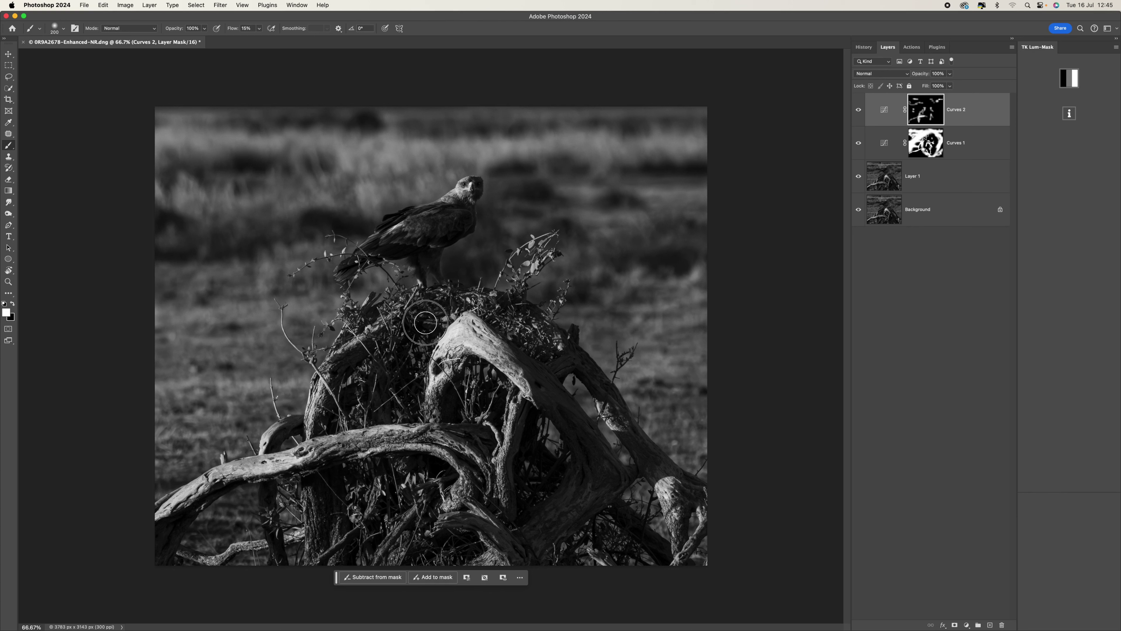
{"action": "left_click", "coordinate": [637, 443]}
{"action": "mouse_move", "coordinate": [636, 443]}
{"action": "left_mouse_down"}
{"action": "mouse_move", "coordinate": [620, 437]}
{"action": "mouse_move", "coordinate": [569, 475]}
{"action": "mouse_move", "coordinate": [568, 432]}
{"action": "mouse_move", "coordinate": [584, 446]}
{"action": "mouse_move", "coordinate": [511, 538]}
{"action": "mouse_move", "coordinate": [571, 484]}
{"action": "mouse_move", "coordinate": [608, 500]}
{"action": "mouse_move", "coordinate": [568, 504]}
{"action": "mouse_move", "coordinate": [513, 534]}
{"action": "mouse_move", "coordinate": [509, 496]}
{"action": "mouse_move", "coordinate": [467, 505]}
{"action": "mouse_move", "coordinate": [535, 557]}
{"action": "mouse_move", "coordinate": [578, 503]}
{"action": "mouse_move", "coordinate": [645, 550]}
{"action": "mouse_move", "coordinate": [562, 497]}
{"action": "mouse_move", "coordinate": [659, 500]}
{"action": "left_mouse_up"}
- Reduce the brush to 70 px and darken the shadowed feathers, tail and head of the bird on the Curves 2 mask
{"action": "scroll", "coordinate": [429, 232], "scroll_direction": "up", "scroll_amount": 2}
{"action": "key", "text": "bracketleft"}
{"action": "key", "text": "bracketleft"}
{"action": "key", "text": "bracketleft"}
{"action": "key", "text": "bracketleft"}
{"action": "key", "text": "bracketleft"}
{"action": "mouse_move", "coordinate": [423, 253]}
{"action": "left_mouse_down"}
{"action": "mouse_move", "coordinate": [460, 206]}
{"action": "mouse_move", "coordinate": [428, 201]}
{"action": "mouse_move", "coordinate": [498, 175]}
{"action": "left_mouse_up"}
{"action": "key", "text": "bracketleft"}
{"action": "key", "text": "bracketleft"}
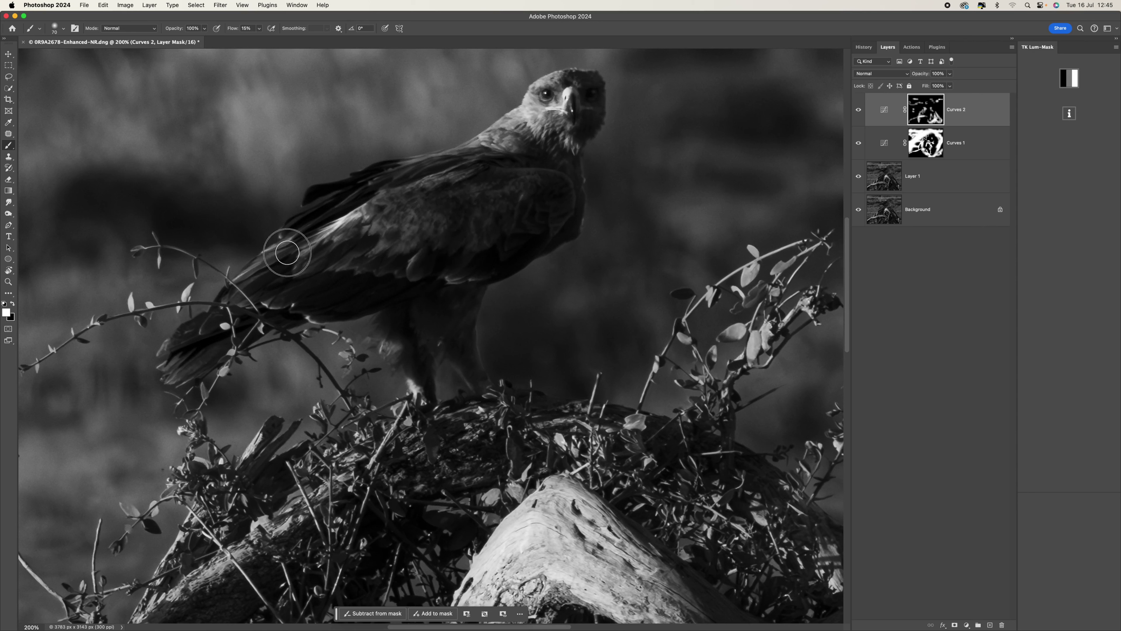
{"action": "mouse_move", "coordinate": [332, 292]}
{"action": "left_mouse_down"}
{"action": "mouse_move", "coordinate": [397, 291]}
{"action": "mouse_move", "coordinate": [420, 375]}
{"action": "mouse_move", "coordinate": [413, 325]}
{"action": "mouse_move", "coordinate": [458, 321]}
{"action": "mouse_move", "coordinate": [477, 353]}
{"action": "left_mouse_up"}
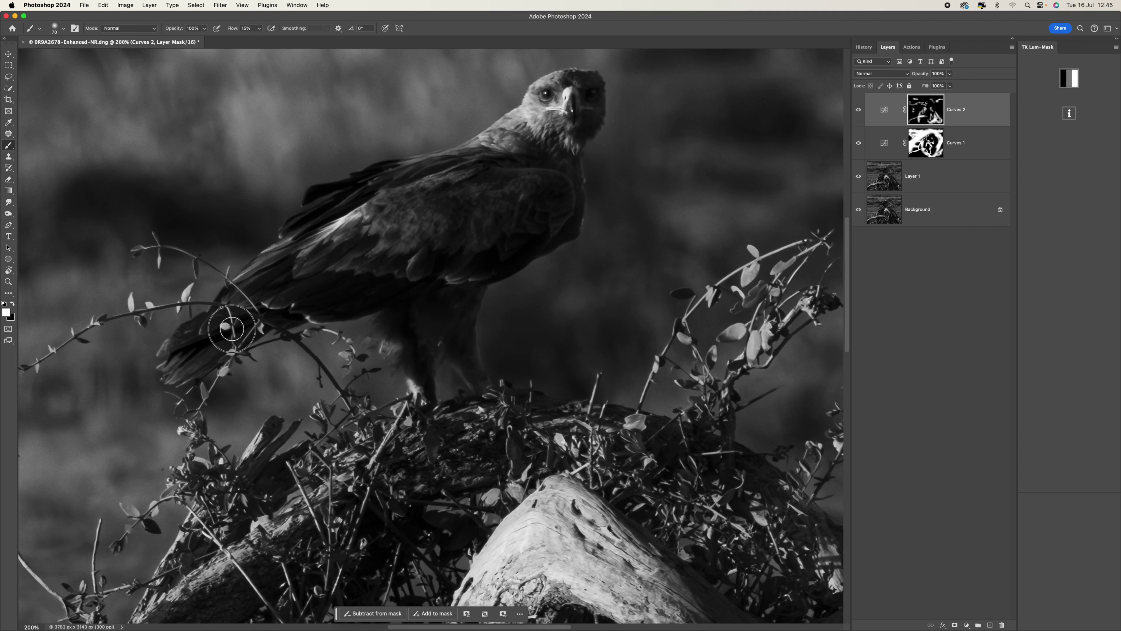
{"action": "mouse_move", "coordinate": [588, 119]}
{"action": "left_mouse_down"}
{"action": "mouse_move", "coordinate": [561, 145]}
{"action": "mouse_move", "coordinate": [578, 110]}
{"action": "mouse_move", "coordinate": [590, 114]}
{"action": "mouse_move", "coordinate": [586, 83]}
{"action": "left_mouse_up"}
- Lower the layer opacity of Curves 2 to 96% and of Curves 1 to 88%
{"action": "left_click", "coordinate": [951, 73]}
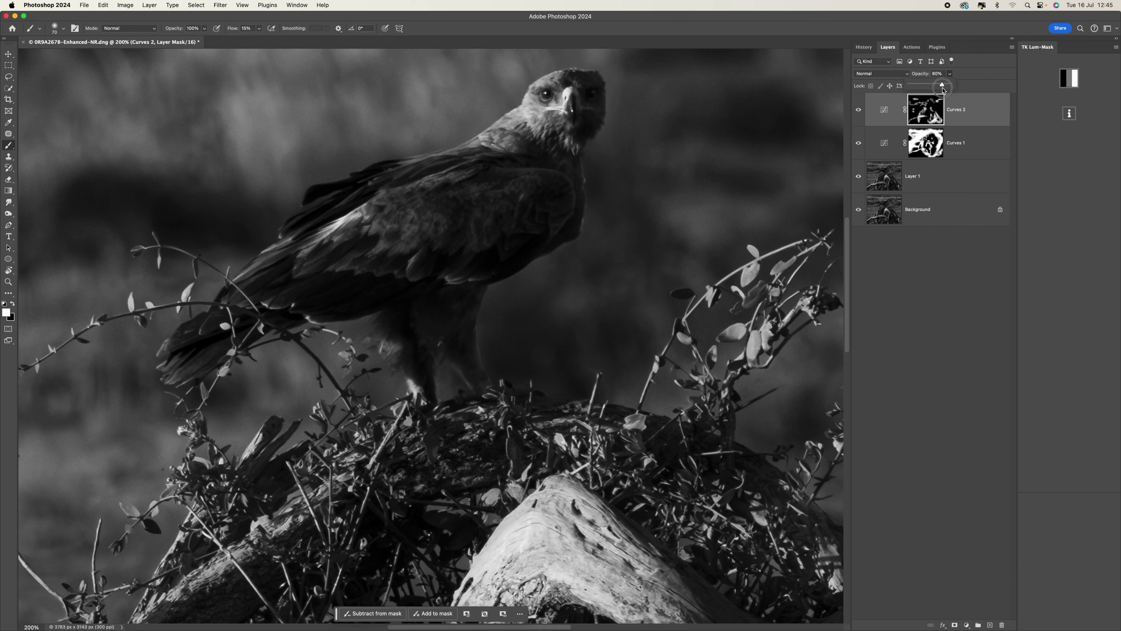
{"action": "left_click", "coordinate": [960, 143]}
{"action": "left_click_drag", "start_coordinate": [951, 78], "coordinate": [945, 94]}
- Compare the whole image with and without the Curves 2 burning layer
{"action": "key", "text": "super+minus"}
{"action": "key", "text": "super+minus"}
{"action": "key", "text": "super+minus"}
{"action": "key", "text": "super+plus"}
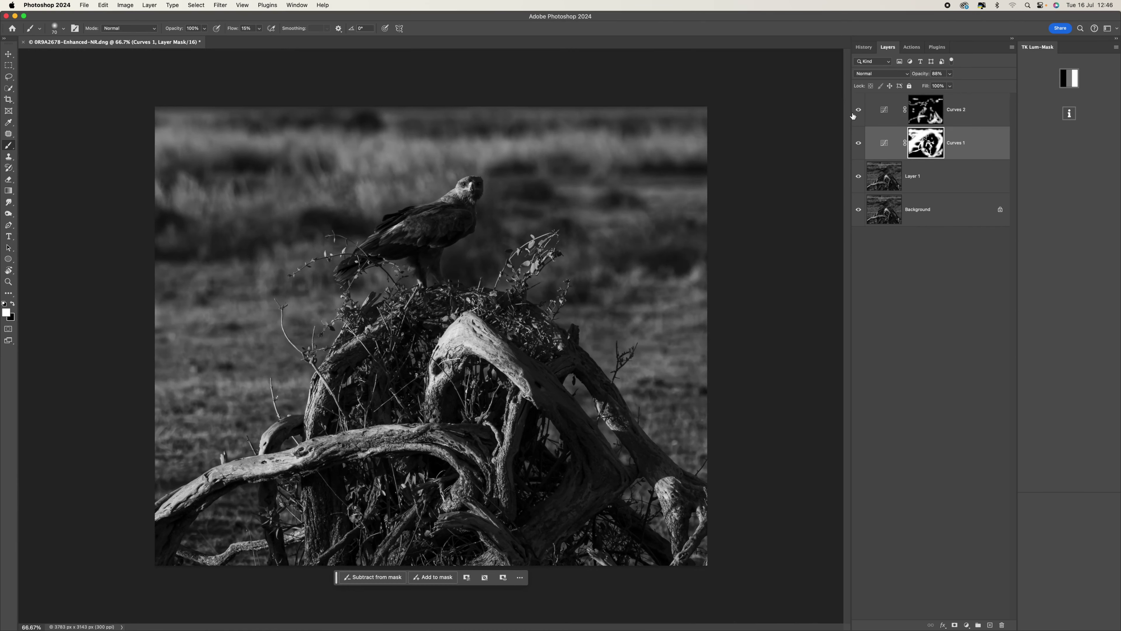
{"action": "left_click", "coordinate": [856, 111]}
{"action": "left_click", "coordinate": [856, 111]}
{"action": "left_click", "coordinate": [956, 110]}
{"action": "left_click", "coordinate": [858, 111]}
{"action": "left_click", "coordinate": [859, 111]}
{"action": "left_click", "coordinate": [860, 110]}
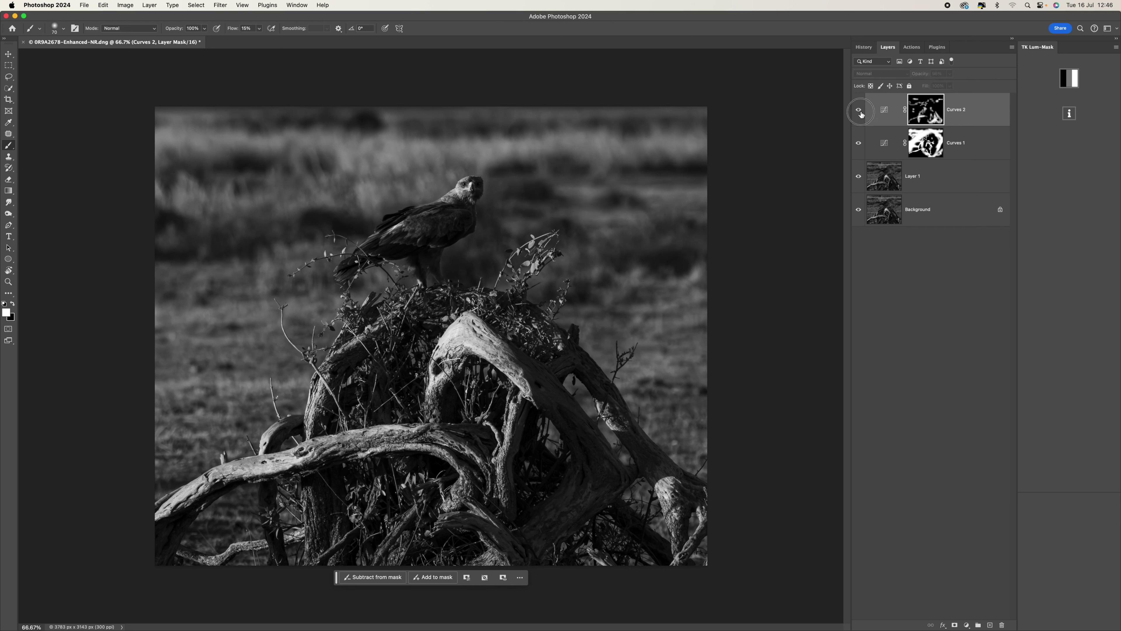
- Compare the image with the Curves 1 and Curves 2 layers hidden and shown, leaving both visible
{"action": "left_click", "coordinate": [858, 143]}
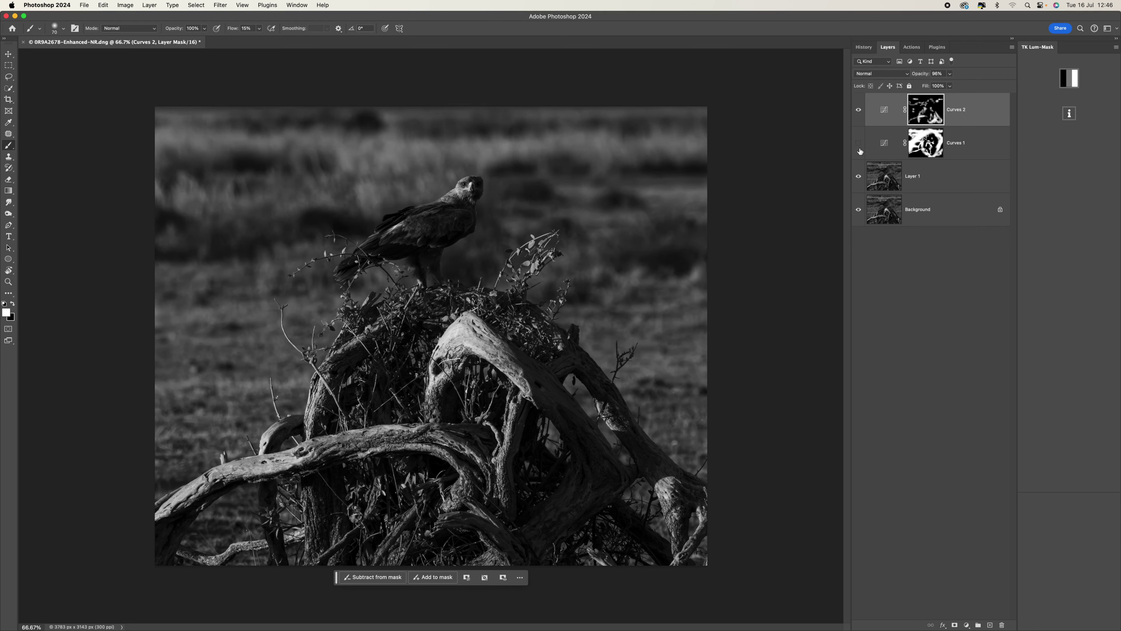
{"action": "left_click", "coordinate": [857, 113]}
{"action": "left_click", "coordinate": [858, 144]}
{"action": "left_click", "coordinate": [858, 144]}
{"action": "left_click", "coordinate": [858, 144]}
{"action": "left_click", "coordinate": [858, 144]}
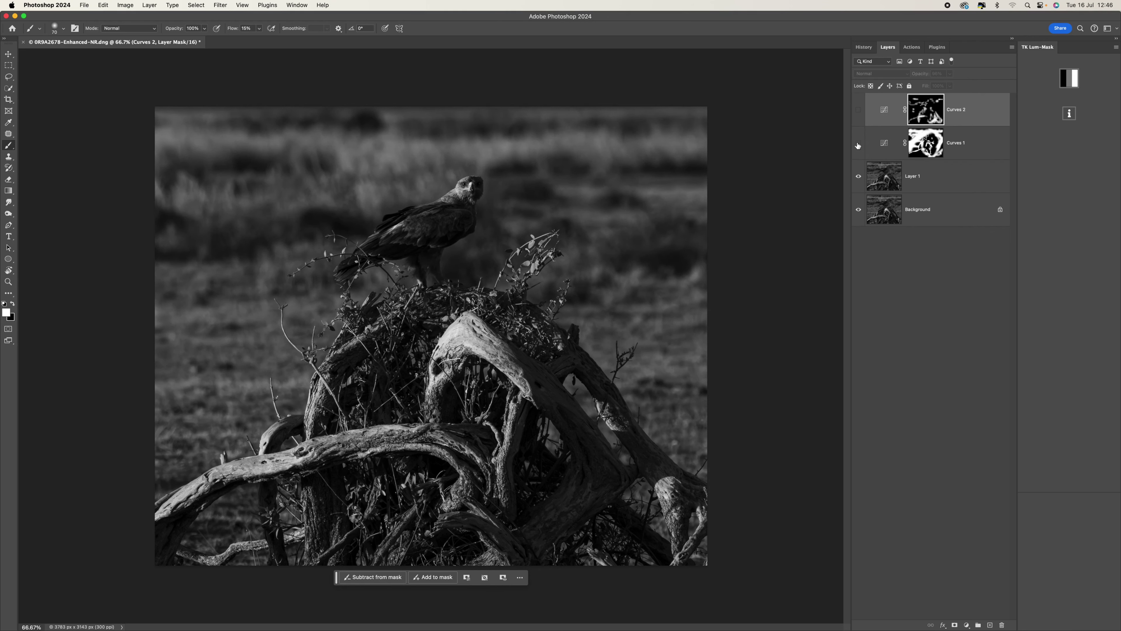
{"action": "left_click", "coordinate": [858, 144]}
{"action": "left_click", "coordinate": [859, 110]}
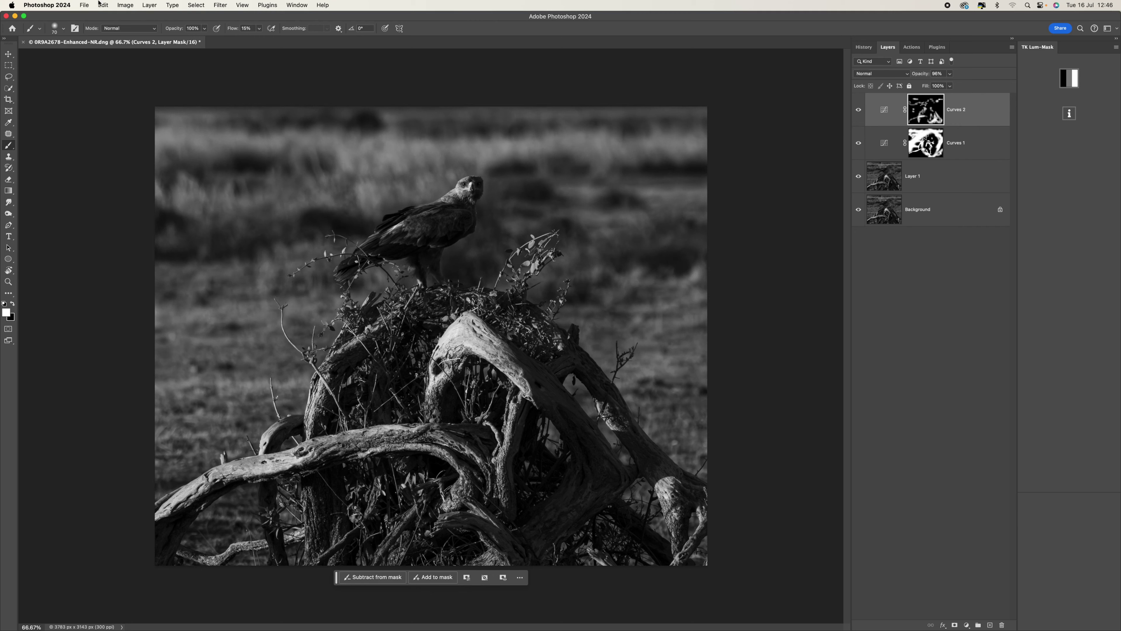
- Save the layered bird image and switch to Lightroom Classic
{"action": "left_click", "coordinate": [85, 5]}
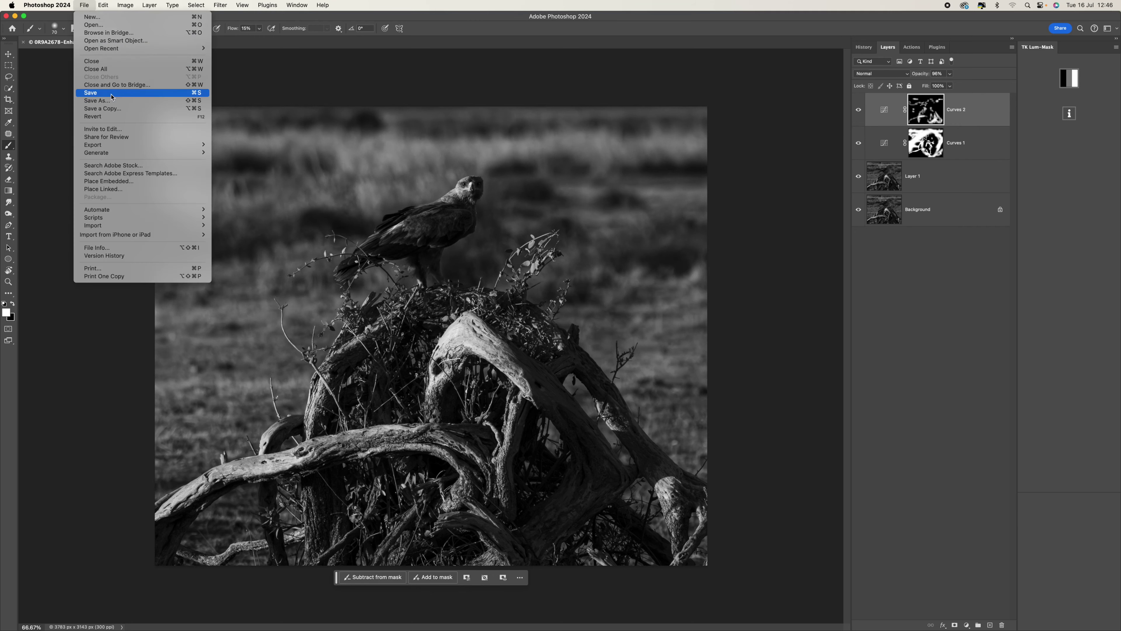
{"action": "left_click", "coordinate": [110, 92]}
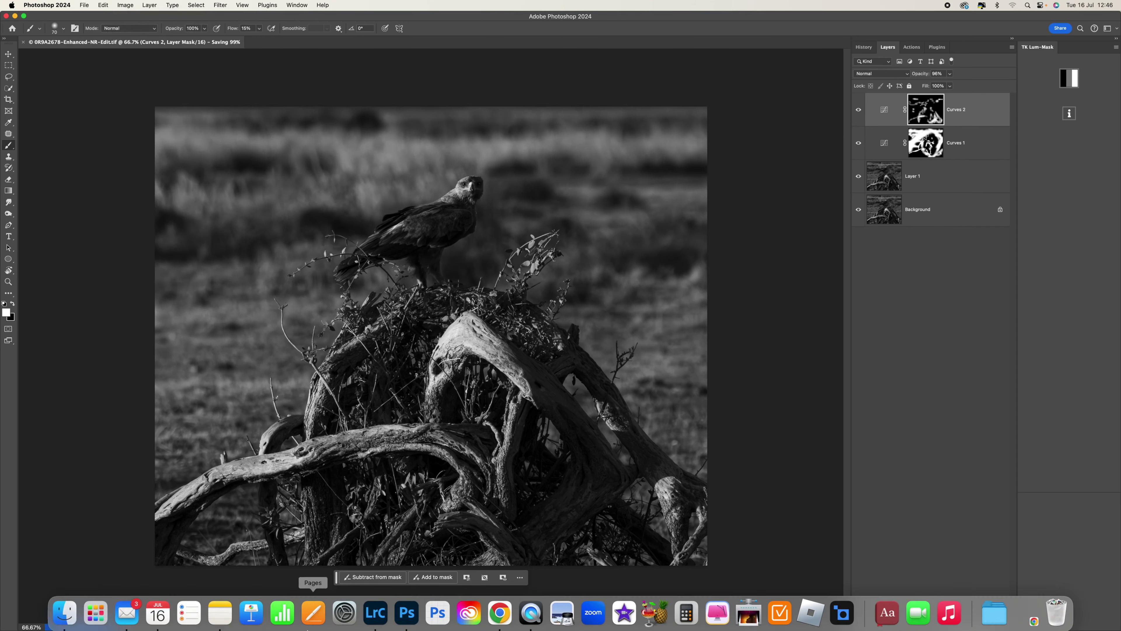
{"action": "left_click", "coordinate": [376, 612]}
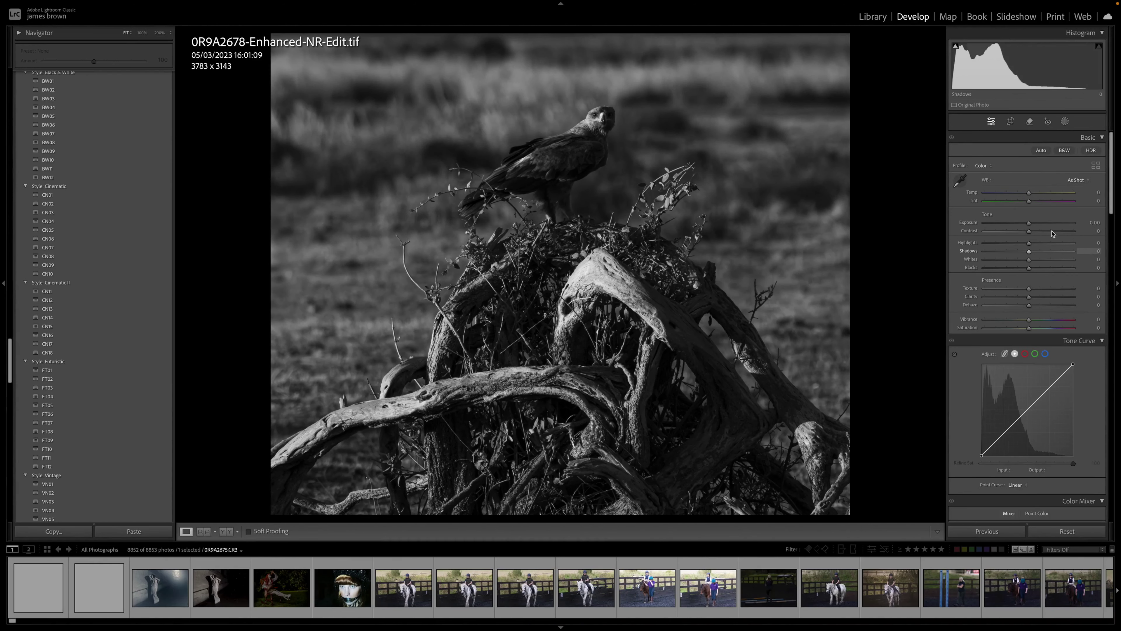
- Set the edited TIFF's Texture to +5 and Contrast to +10
{"action": "key", "text": "equal"}
{"action": "left_click_drag", "start_coordinate": [1034, 231], "coordinate": [1034, 231]}
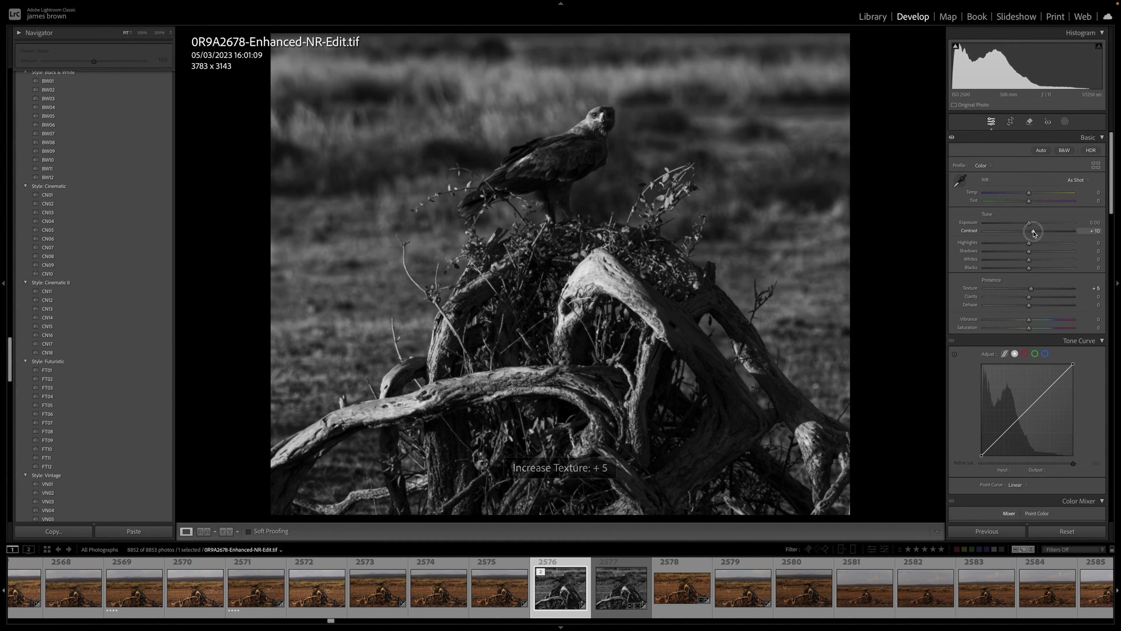
{"action": "left_click_drag", "start_coordinate": [1034, 232], "coordinate": [1034, 232]}
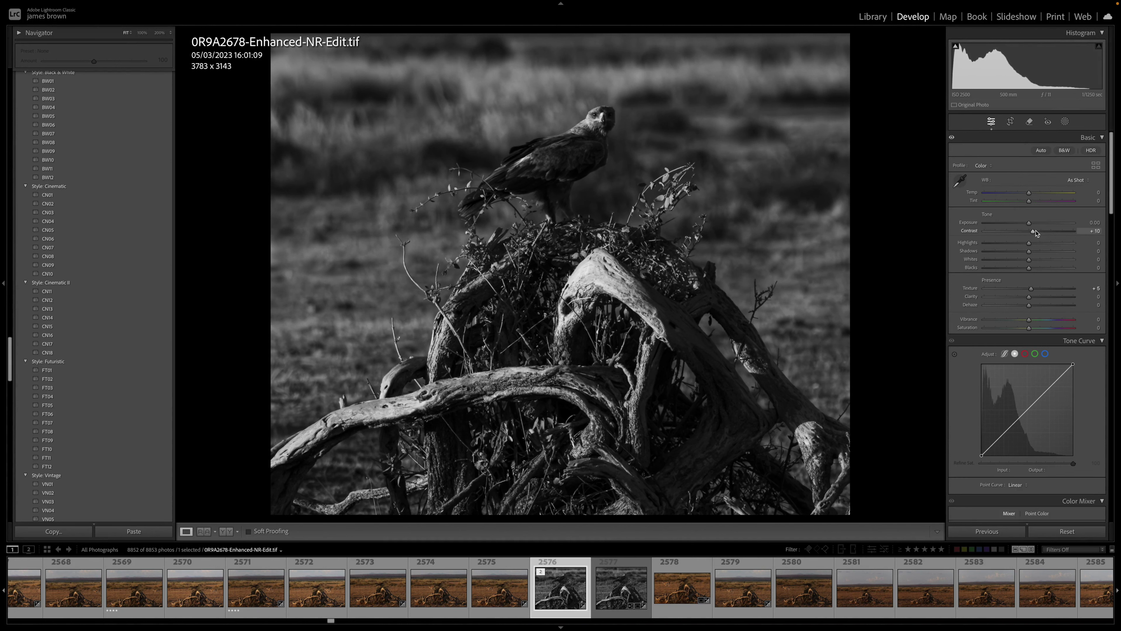
- Add highlight, midtone and shadow points to the tone curve and slightly lift the highlights
{"action": "left_click", "coordinate": [1049, 385]}
{"action": "left_click", "coordinate": [1027, 409]}
{"action": "left_click", "coordinate": [1004, 433]}
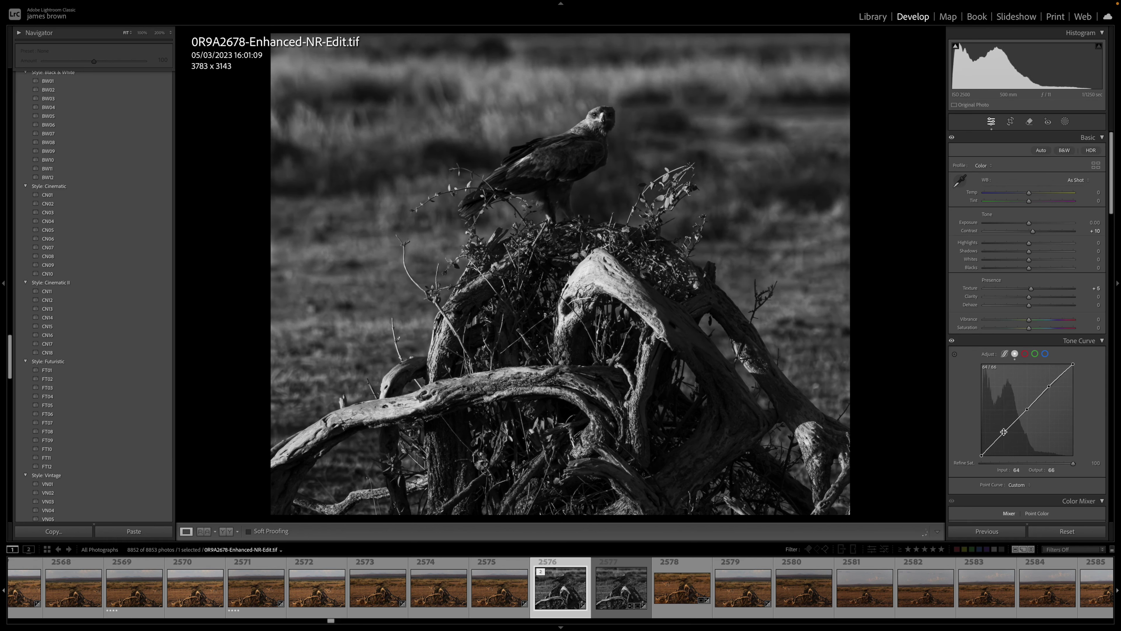
{"action": "left_click_drag", "start_coordinate": [1028, 409], "coordinate": [1003, 432]}
{"action": "double_click", "coordinate": [1003, 433]}
{"action": "left_click_drag", "start_coordinate": [1050, 385], "coordinate": [1049, 383]}
- Fine-tune the shadow point of the tone curve and raise the midtone point to input 119, output 133
{"action": "left_click", "coordinate": [1026, 410]}
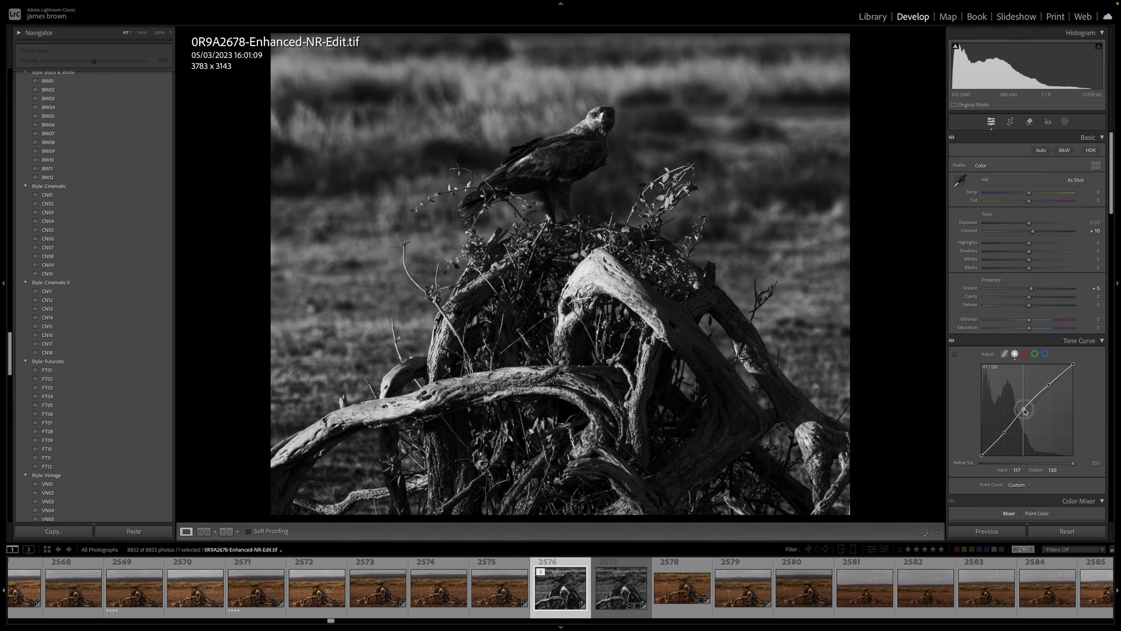
{"action": "double_click", "coordinate": [1026, 409]}
{"action": "left_click", "coordinate": [1004, 435]}
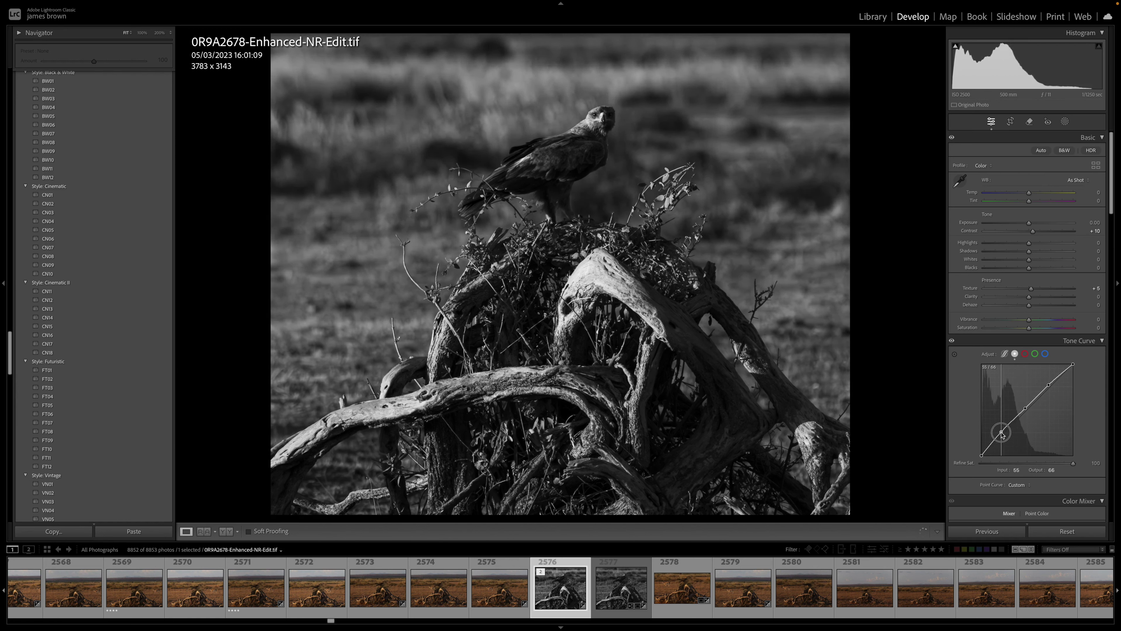
{"action": "left_click_drag", "start_coordinate": [1004, 434], "coordinate": [1004, 433]}
{"action": "left_click", "coordinate": [1025, 407]}
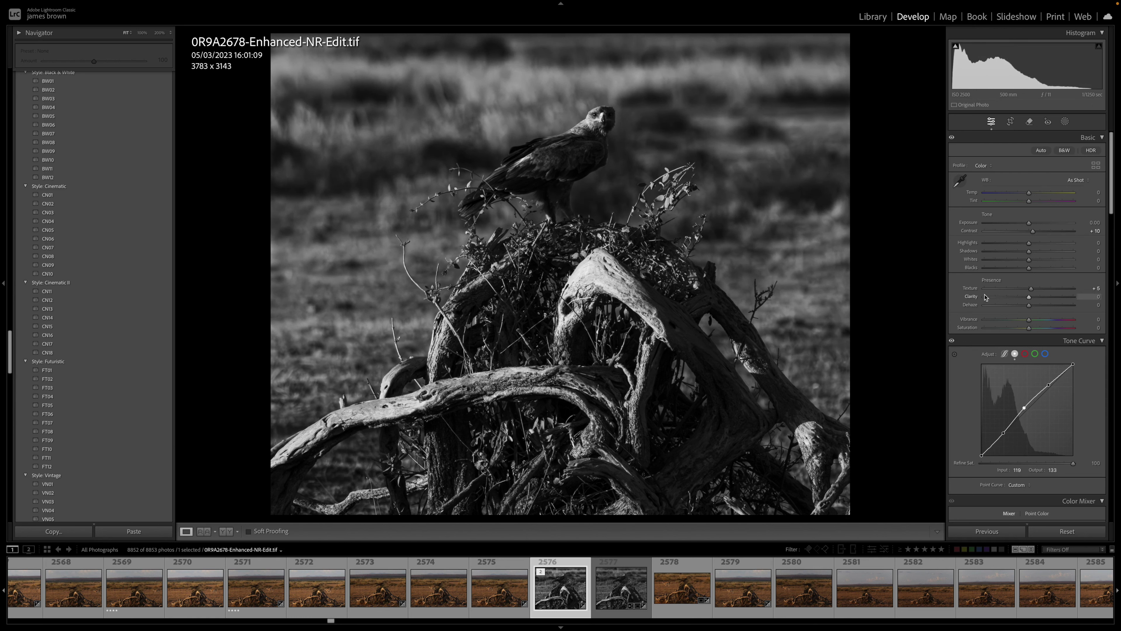
- Add a radial gradient mask over the bird's head and chest and raise its exposure to about 0.14
{"action": "left_click", "coordinate": [1065, 122]}
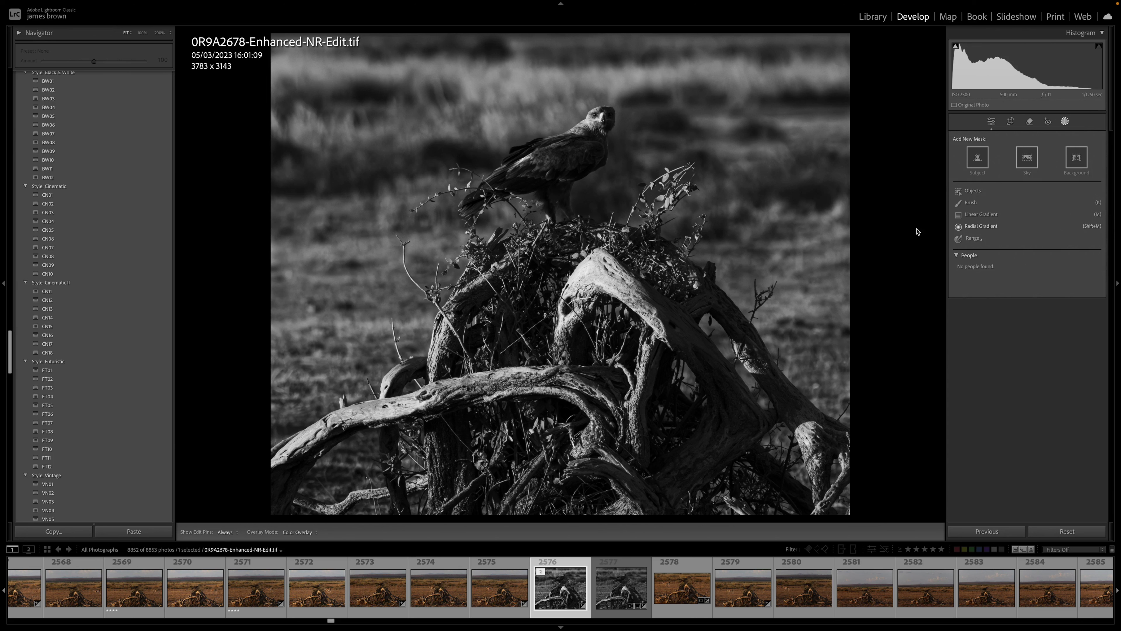
{"action": "left_click", "coordinate": [981, 227]}
{"action": "left_click_drag", "start_coordinate": [581, 141], "coordinate": [596, 168]}
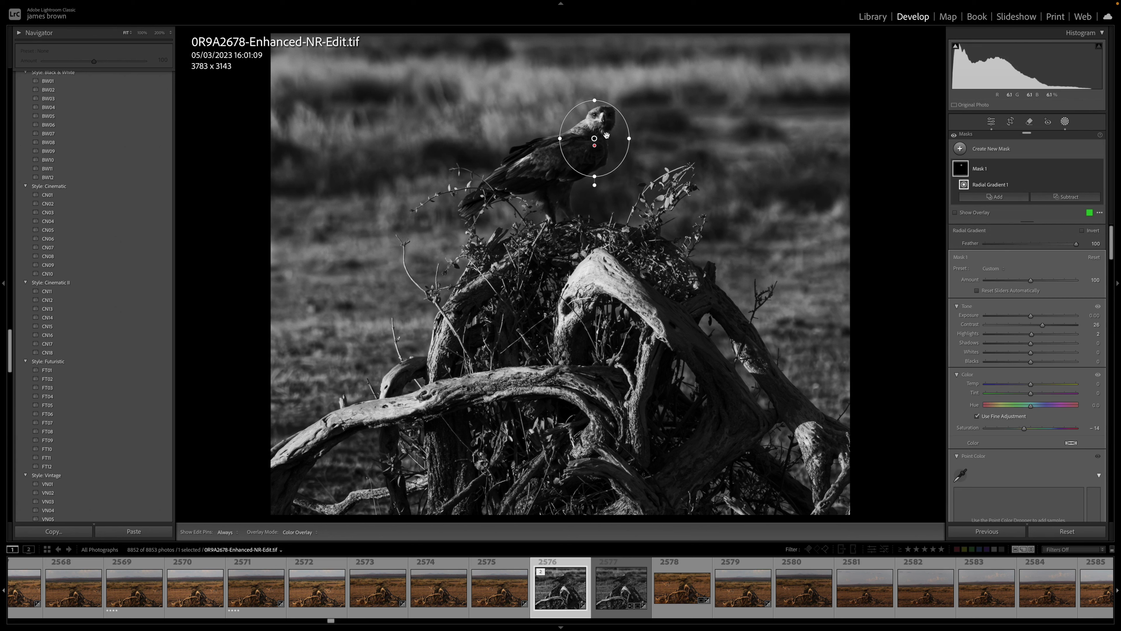
{"action": "left_click", "coordinate": [974, 214]}
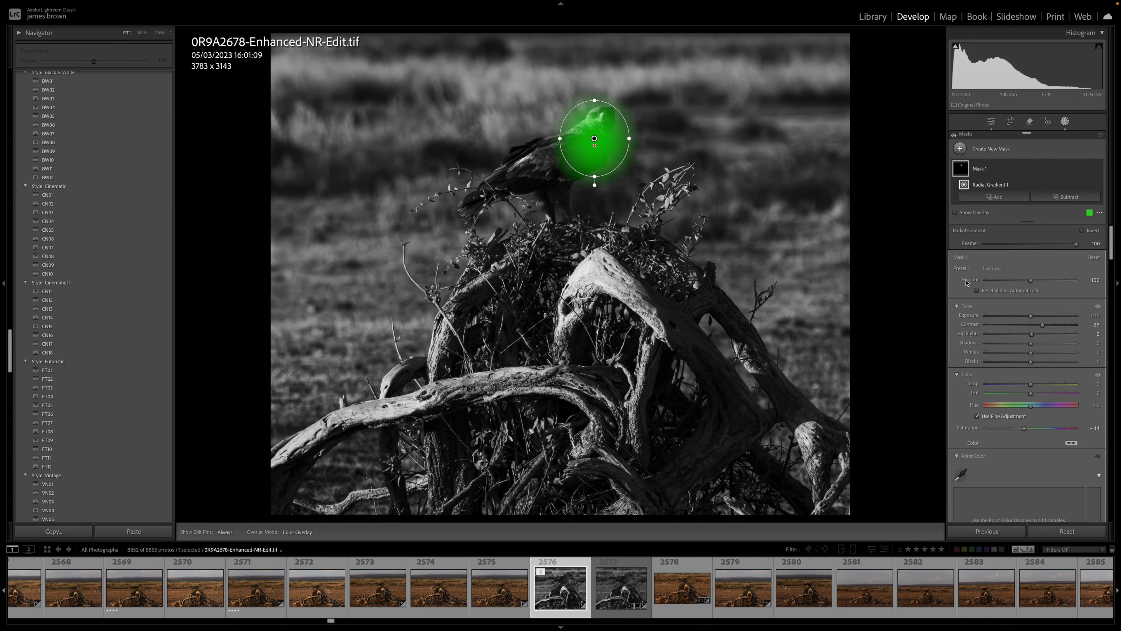
{"action": "left_click_drag", "start_coordinate": [1031, 316], "coordinate": [1034, 318]}
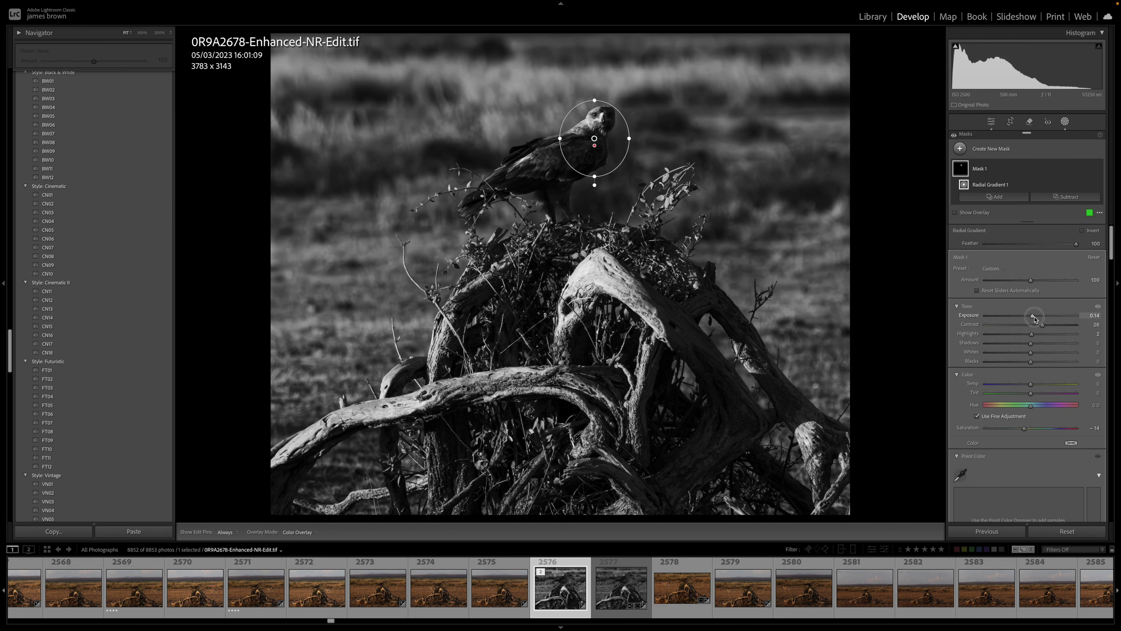
{"action": "left_click_drag", "start_coordinate": [1036, 318], "coordinate": [1035, 318]}
{"action": "key", "text": "shift+w"}
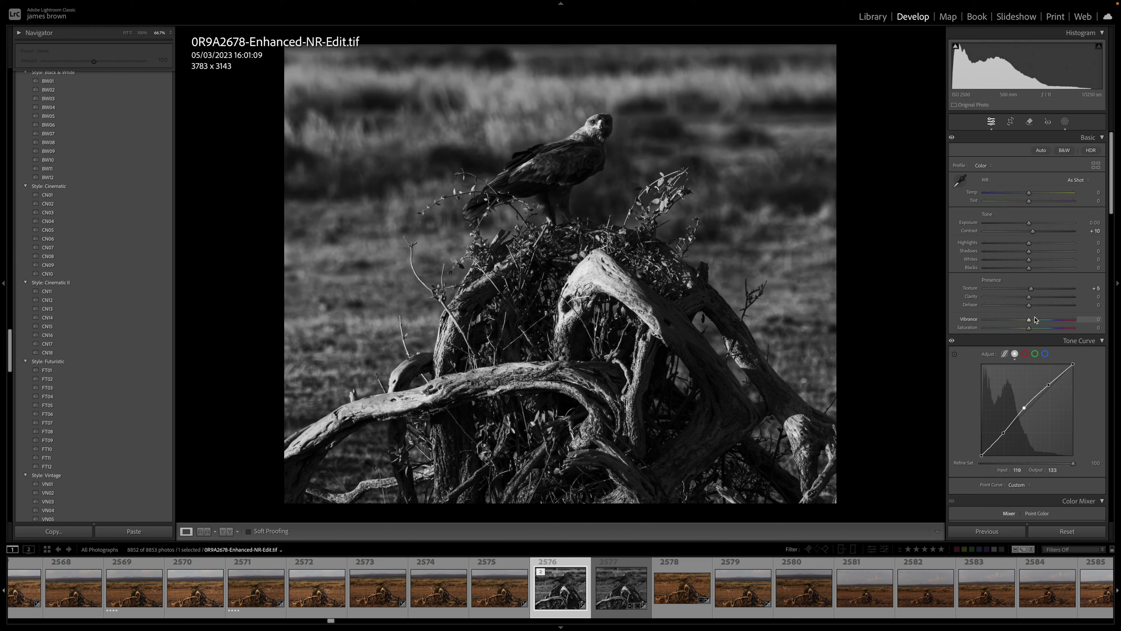
- Add a post-crop vignette with Amount -31, Midpoint 39, Roundness +100 and Feather 43
{"action": "scroll", "coordinate": [1024, 367], "scroll_direction": "down", "scroll_amount": 10}
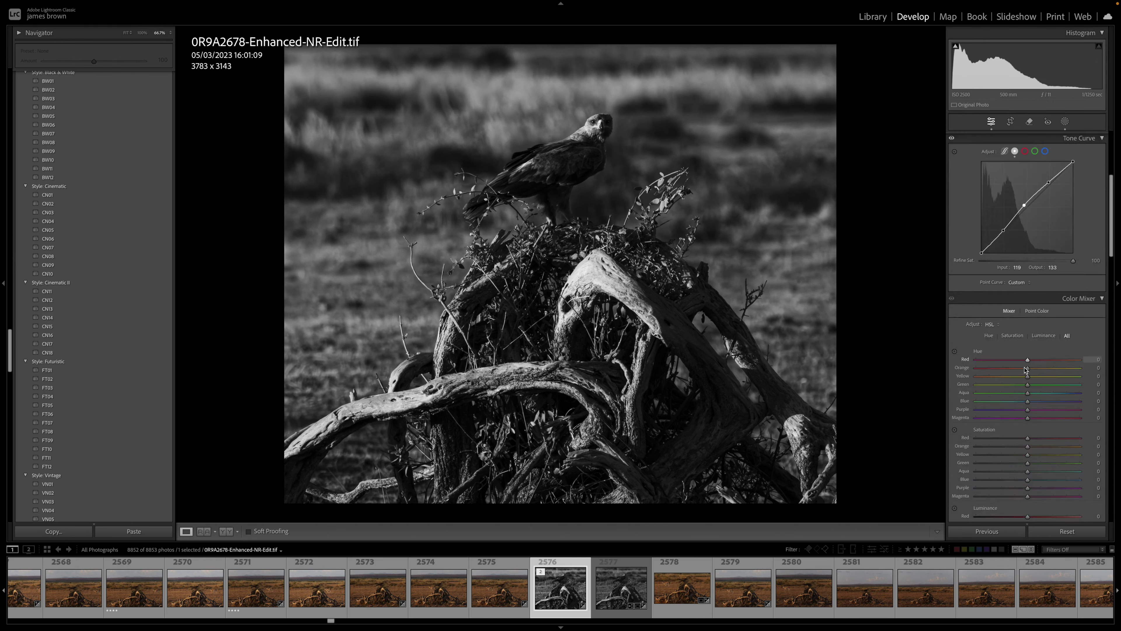
{"action": "scroll", "coordinate": [1025, 371], "scroll_direction": "down", "scroll_amount": 10}
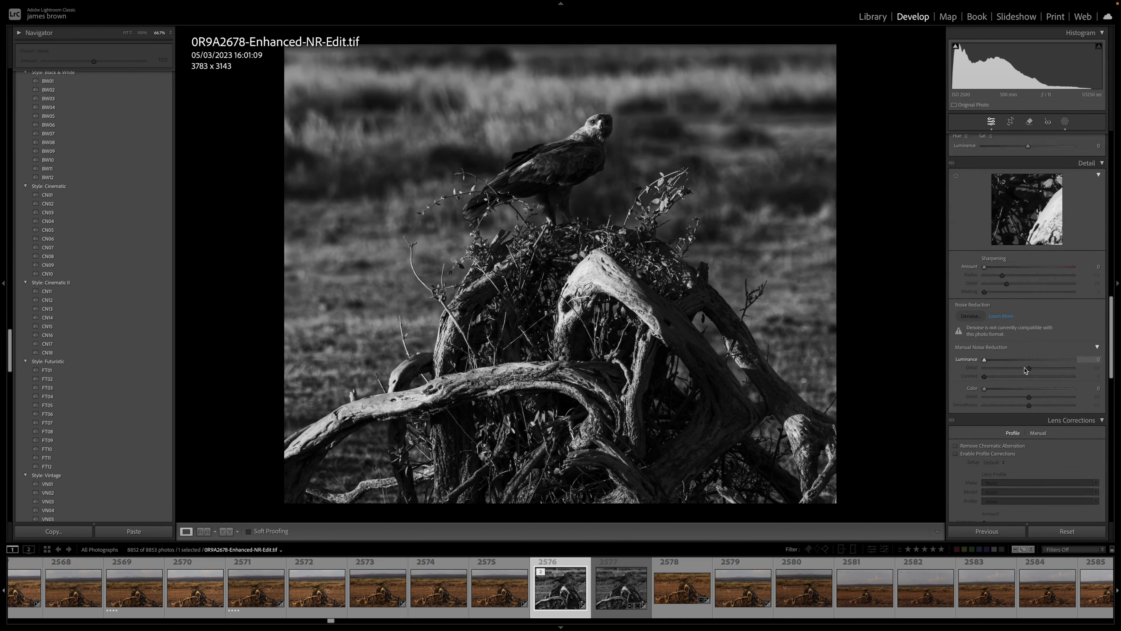
{"action": "scroll", "coordinate": [1025, 370], "scroll_direction": "down", "scroll_amount": 10}
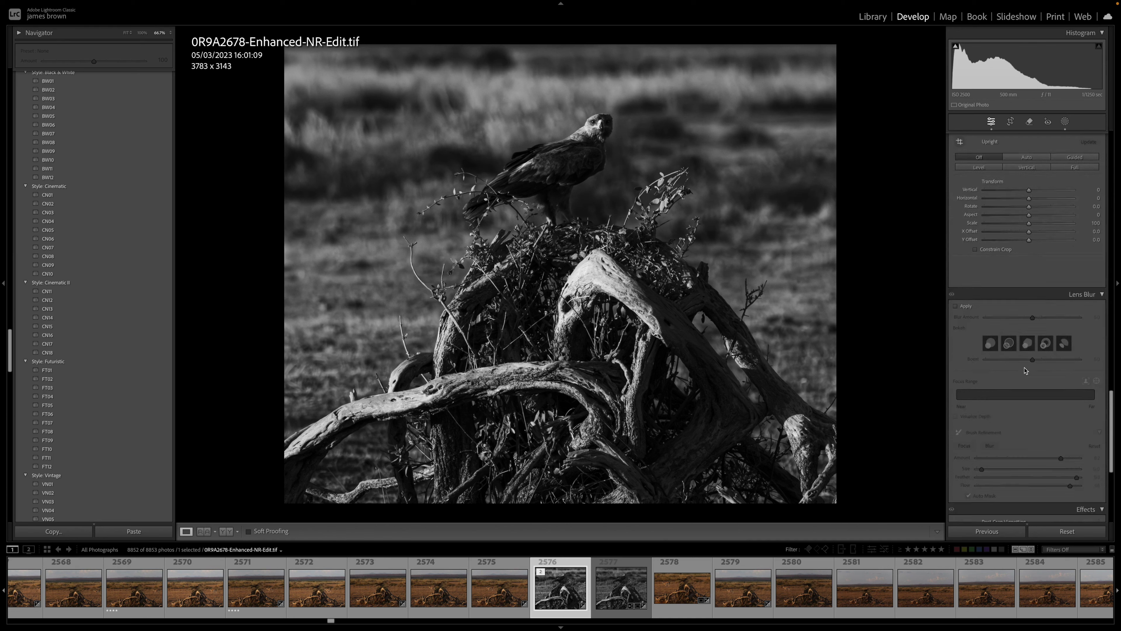
{"action": "left_click_drag", "start_coordinate": [1029, 390], "coordinate": [974, 417]}
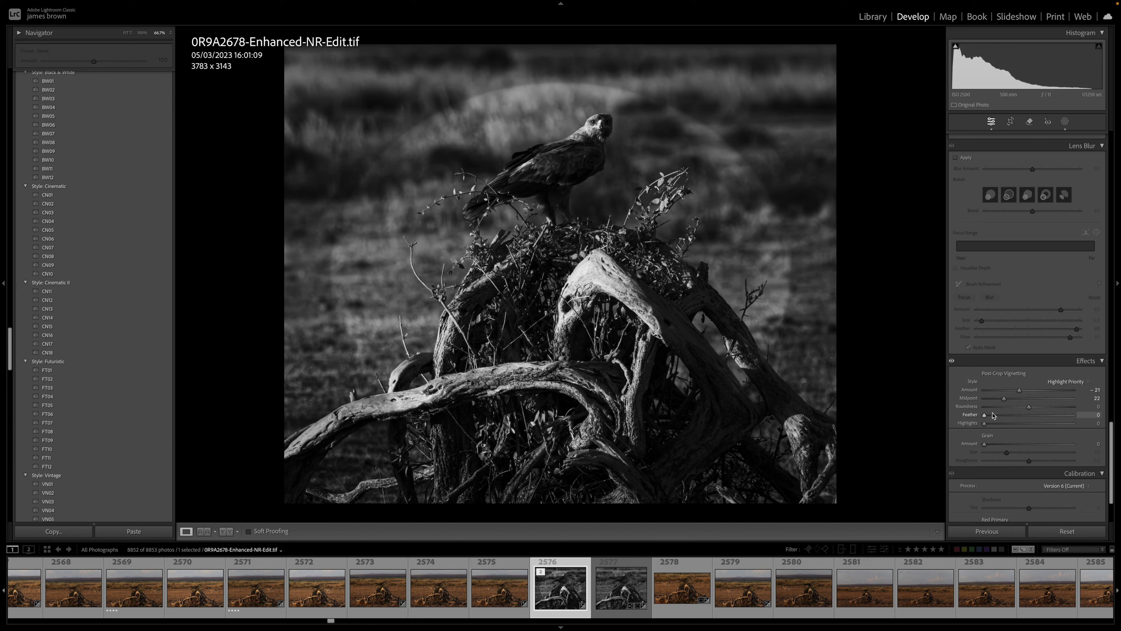
{"action": "left_click_drag", "start_coordinate": [1019, 390], "coordinate": [1091, 406]}
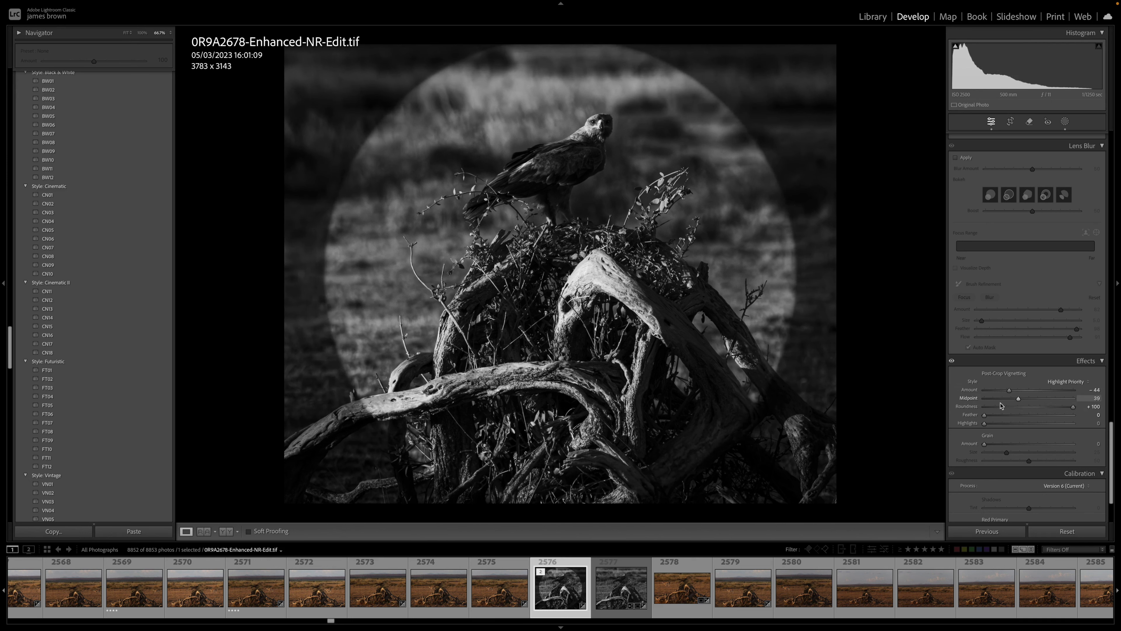
{"action": "left_click_drag", "start_coordinate": [985, 414], "coordinate": [1017, 393]}
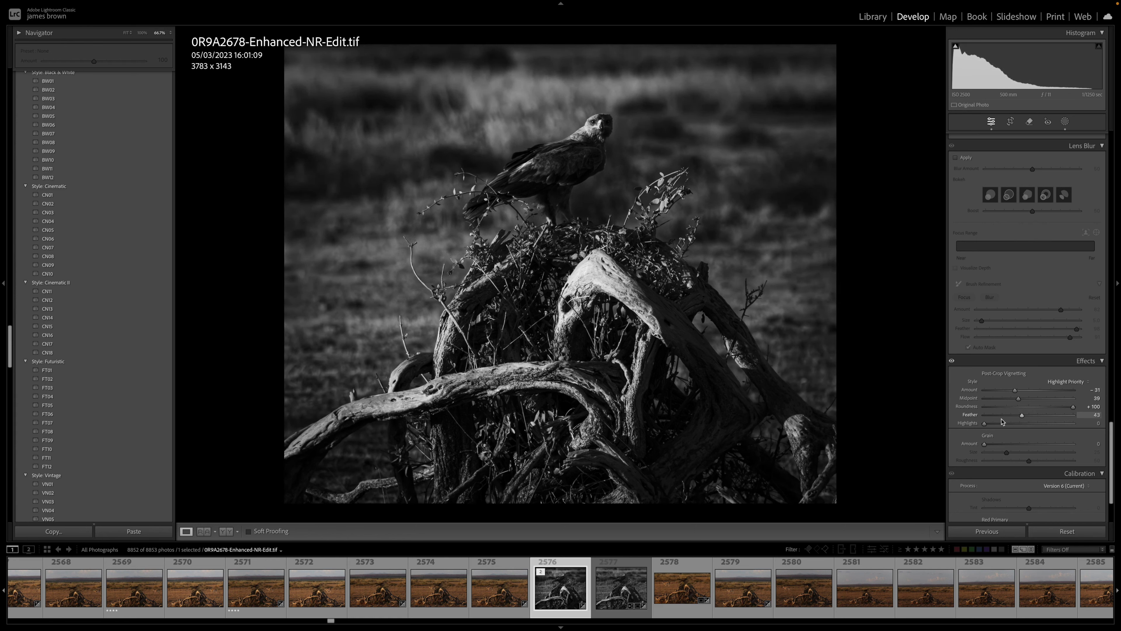
- Remove chromatic aberration and enable profile corrections with the Tamron Di 28-75mm f/2.8 SP XR LD IF lens profile
{"action": "scroll", "coordinate": [1033, 396], "scroll_direction": "up", "scroll_amount": 3}
{"action": "scroll", "coordinate": [1033, 396], "scroll_direction": "up", "scroll_amount": 6}
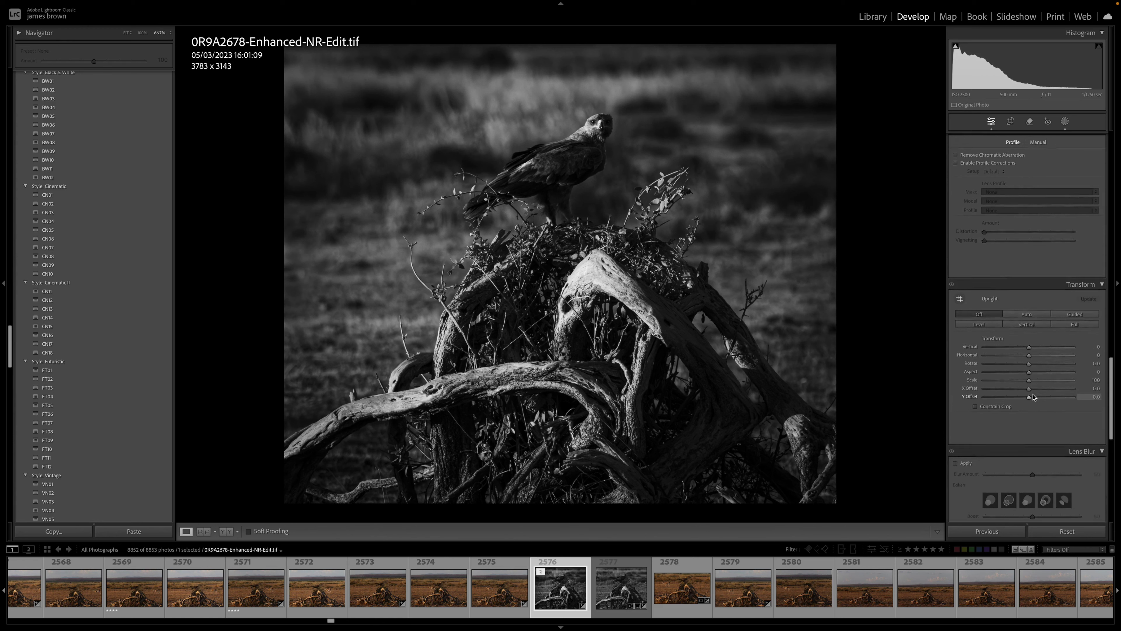
{"action": "left_click", "coordinate": [997, 243]}
{"action": "left_click", "coordinate": [999, 251]}
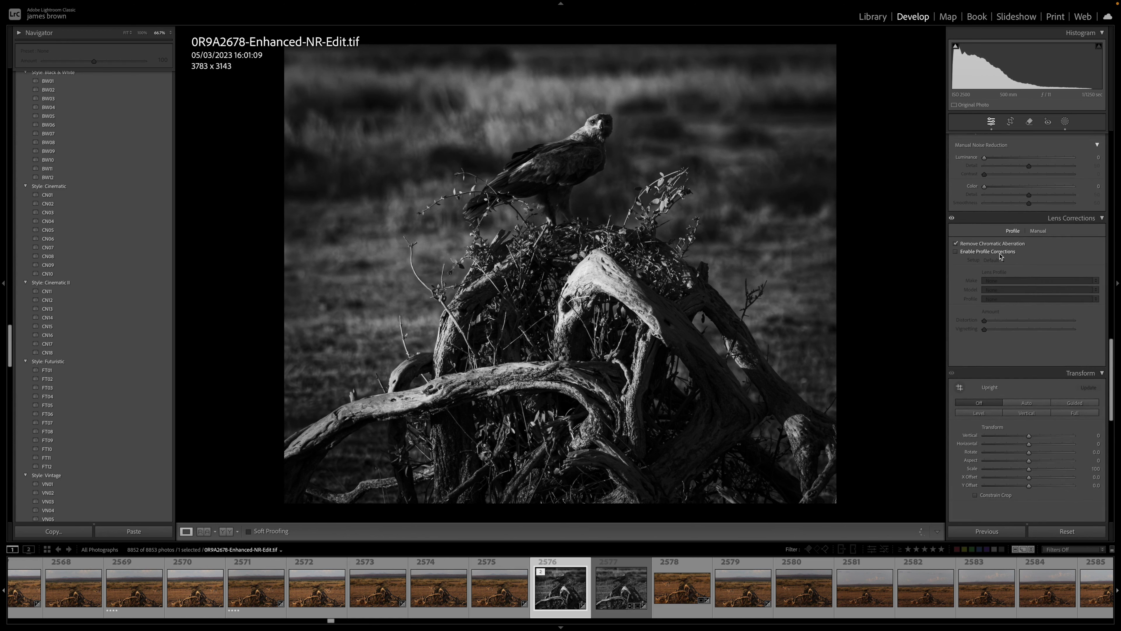
{"action": "left_click", "coordinate": [1024, 281]}
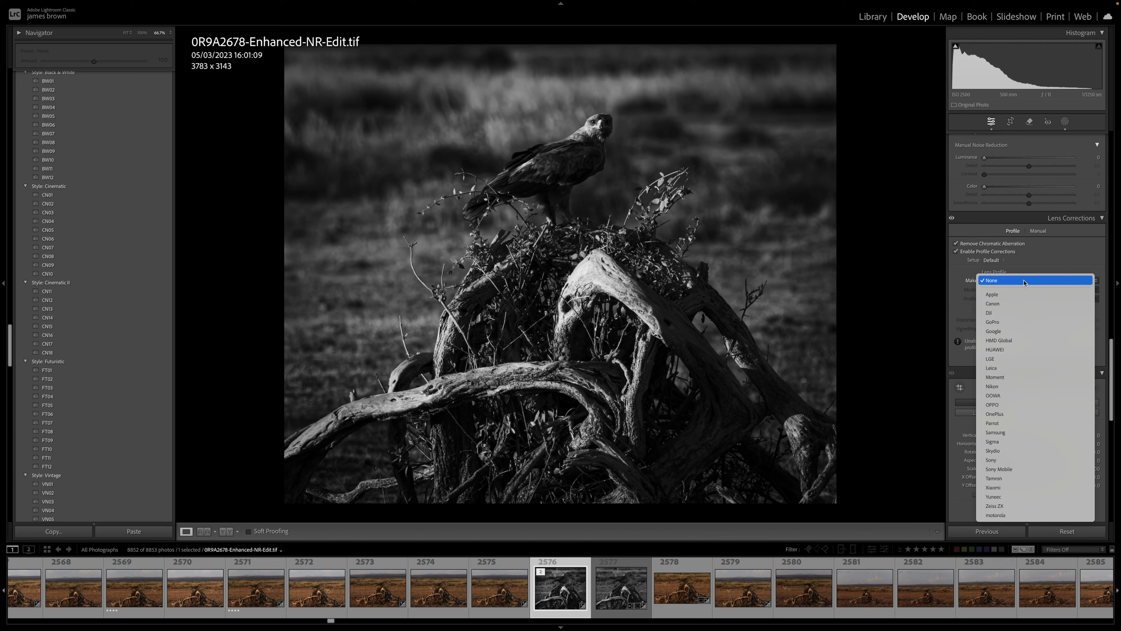
{"action": "left_click", "coordinate": [1015, 478]}
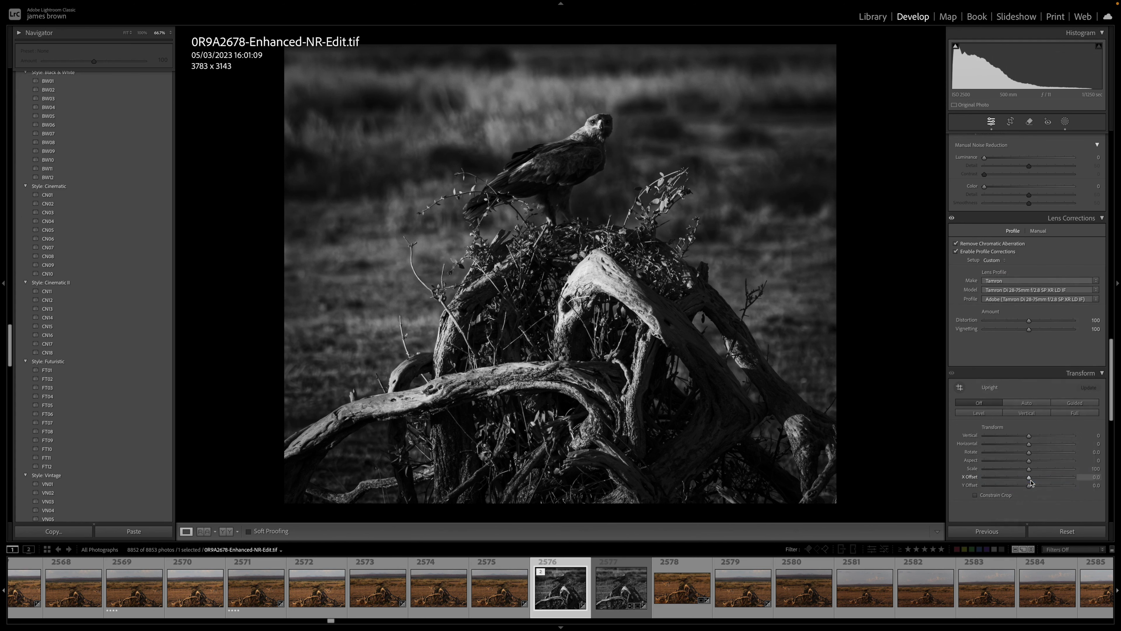
{"action": "left_click", "coordinate": [1032, 290]}
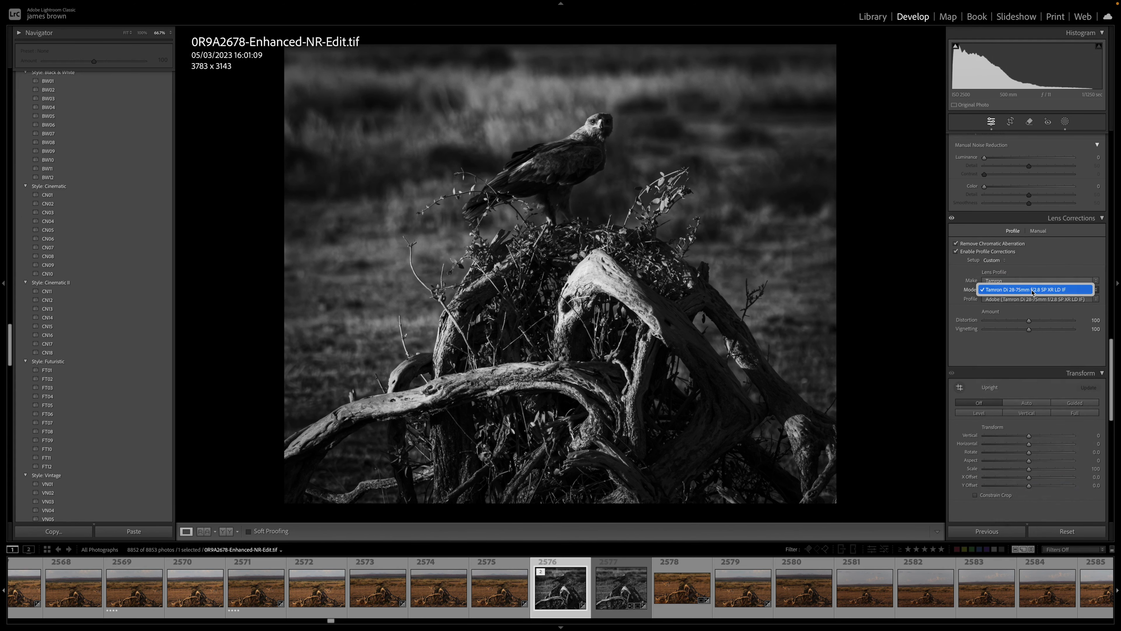
{"action": "left_click", "coordinate": [1032, 291]}
{"action": "left_click", "coordinate": [1038, 302]}
{"action": "left_click", "coordinate": [1046, 298]}
- Sharpen the photo with Amount 21, Detail 50 and Masking 67
{"action": "scroll", "coordinate": [1052, 279], "scroll_direction": "up", "scroll_amount": 5}
{"action": "scroll", "coordinate": [1052, 282], "scroll_direction": "up", "scroll_amount": 6}
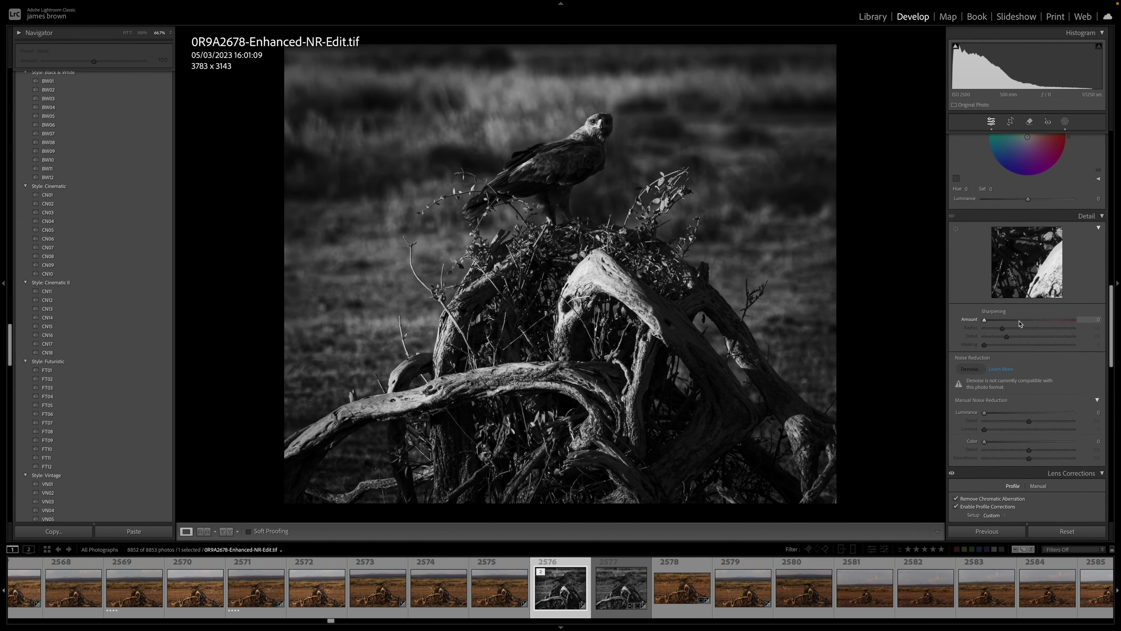
{"action": "scroll", "coordinate": [1019, 324], "scroll_direction": "up", "scroll_amount": 1}
{"action": "left_click_drag", "start_coordinate": [985, 332], "coordinate": [1030, 351]}
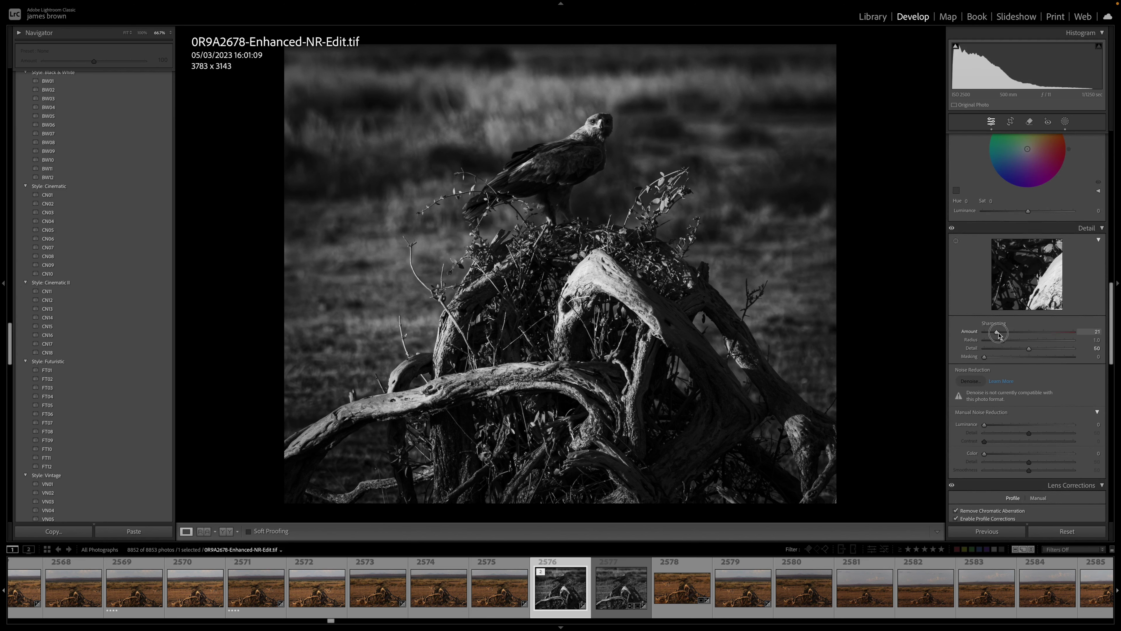
{"action": "left_click_drag", "start_coordinate": [986, 358], "coordinate": [1046, 359]}
- Raise the photo's Texture to +10 and view the finished image full screen
{"action": "scroll", "coordinate": [1045, 358], "scroll_direction": "up", "scroll_amount": 2}
{"action": "scroll", "coordinate": [1045, 358], "scroll_direction": "up", "scroll_amount": 10}
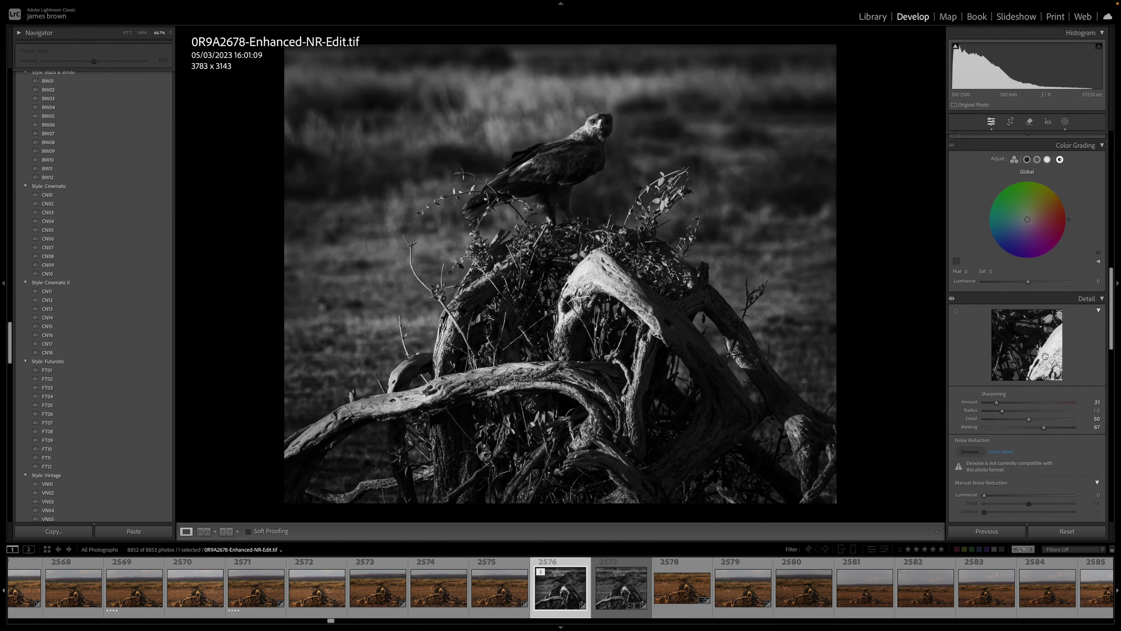
{"action": "scroll", "coordinate": [1045, 359], "scroll_direction": "up", "scroll_amount": 4}
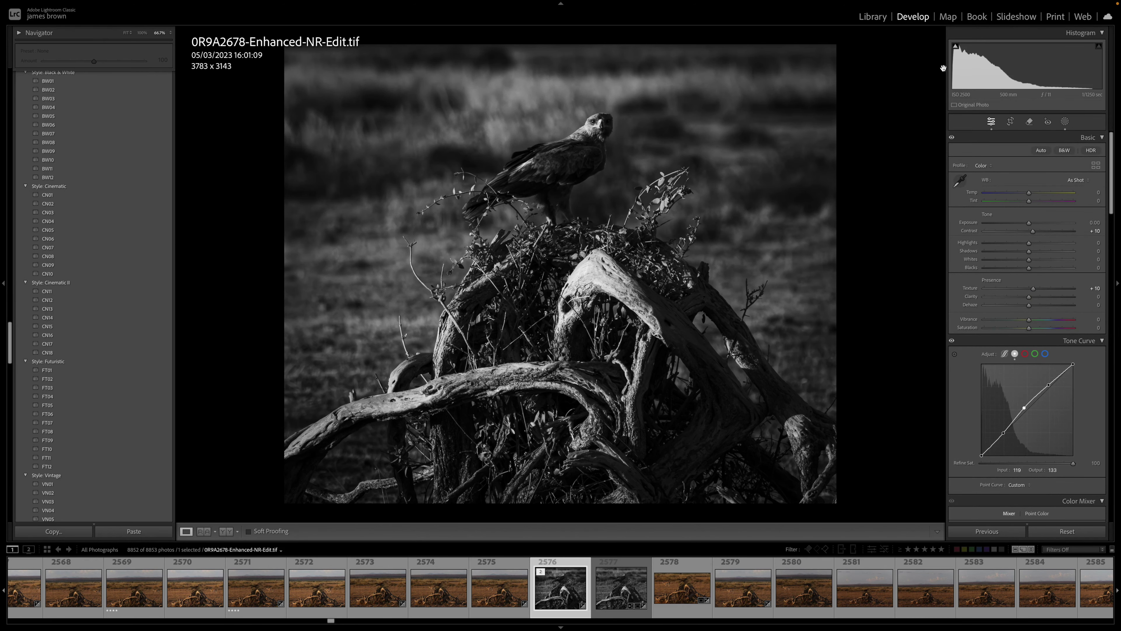
{"action": "key", "text": "f"}
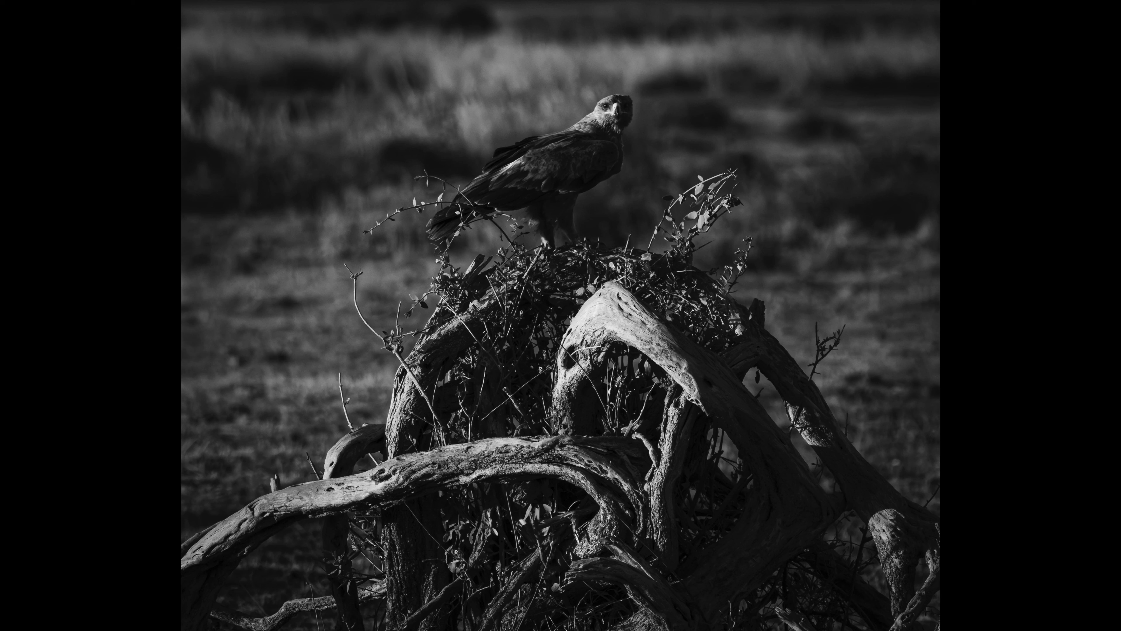